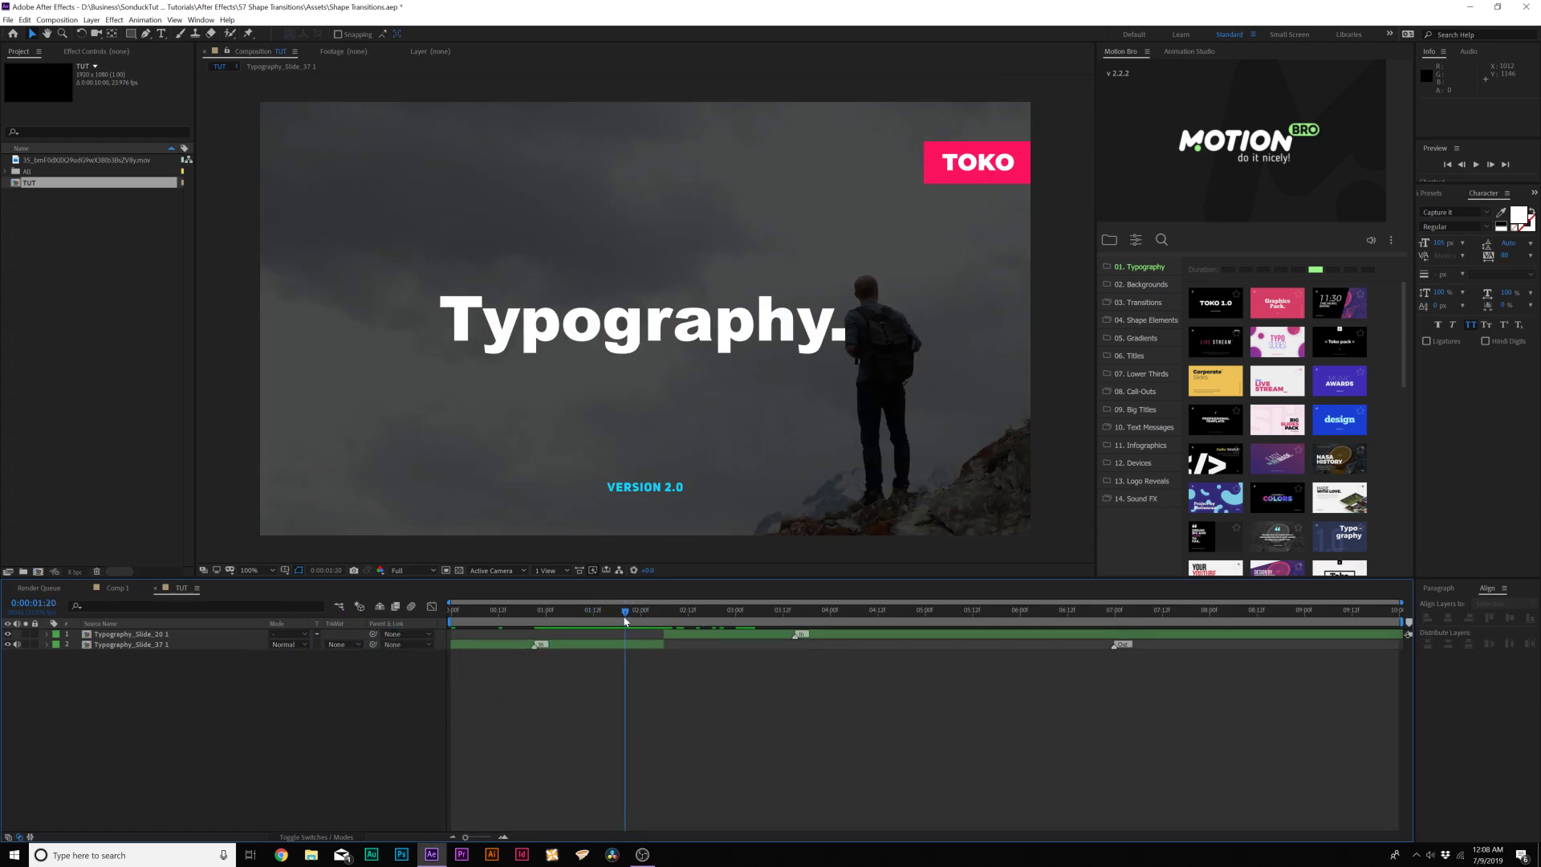
# - Preview the finished quote-scene shape transition in Comp 1, then return to the TUT composition
pyautogui.moveTo(653, 616); pyautogui.dragTo(451, 615)
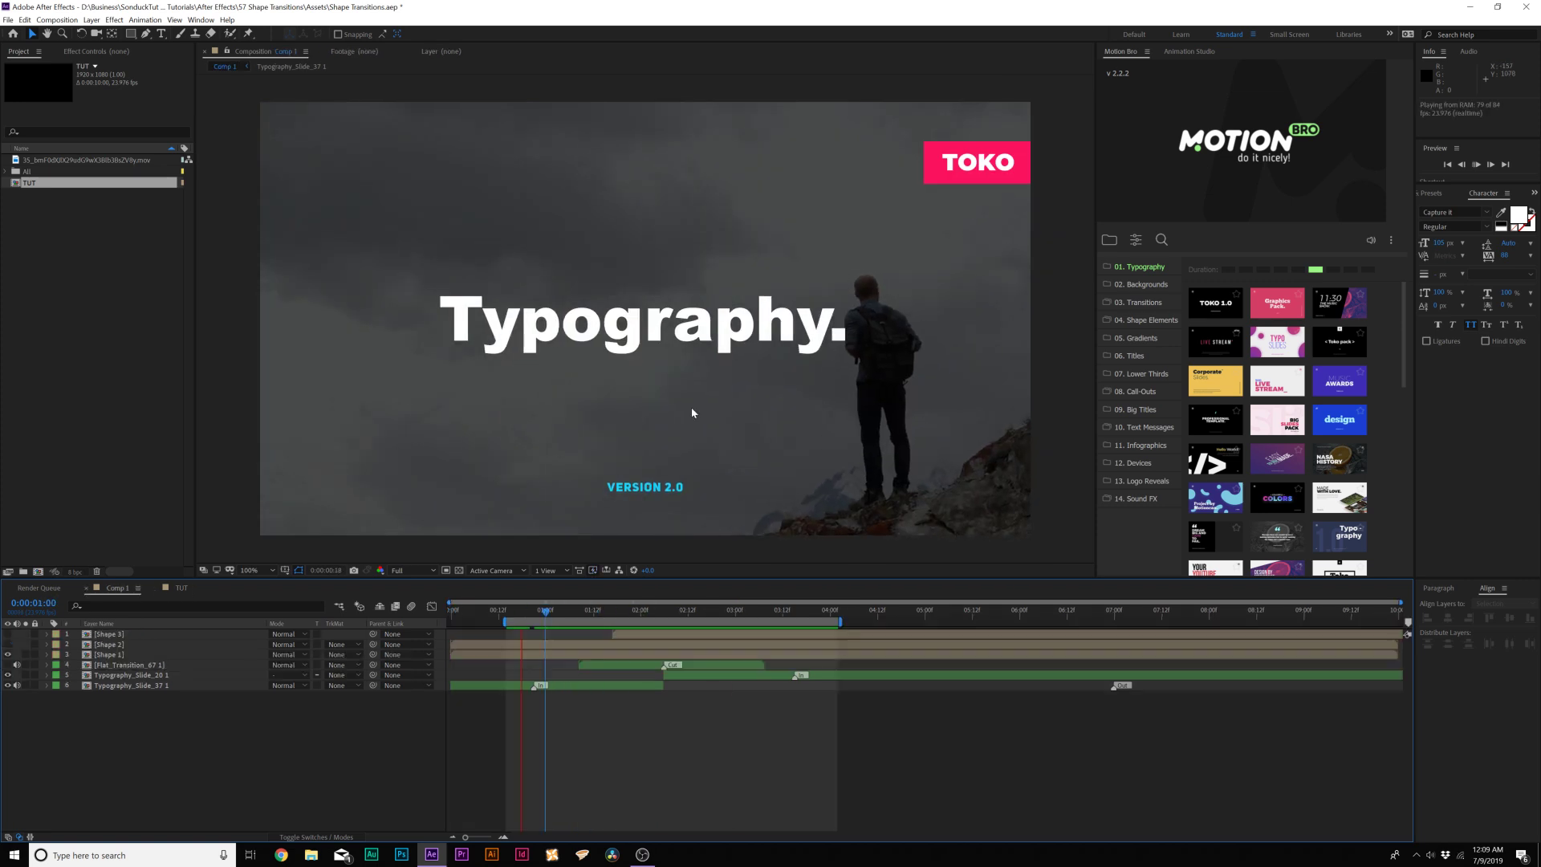
pyautogui.press('space')
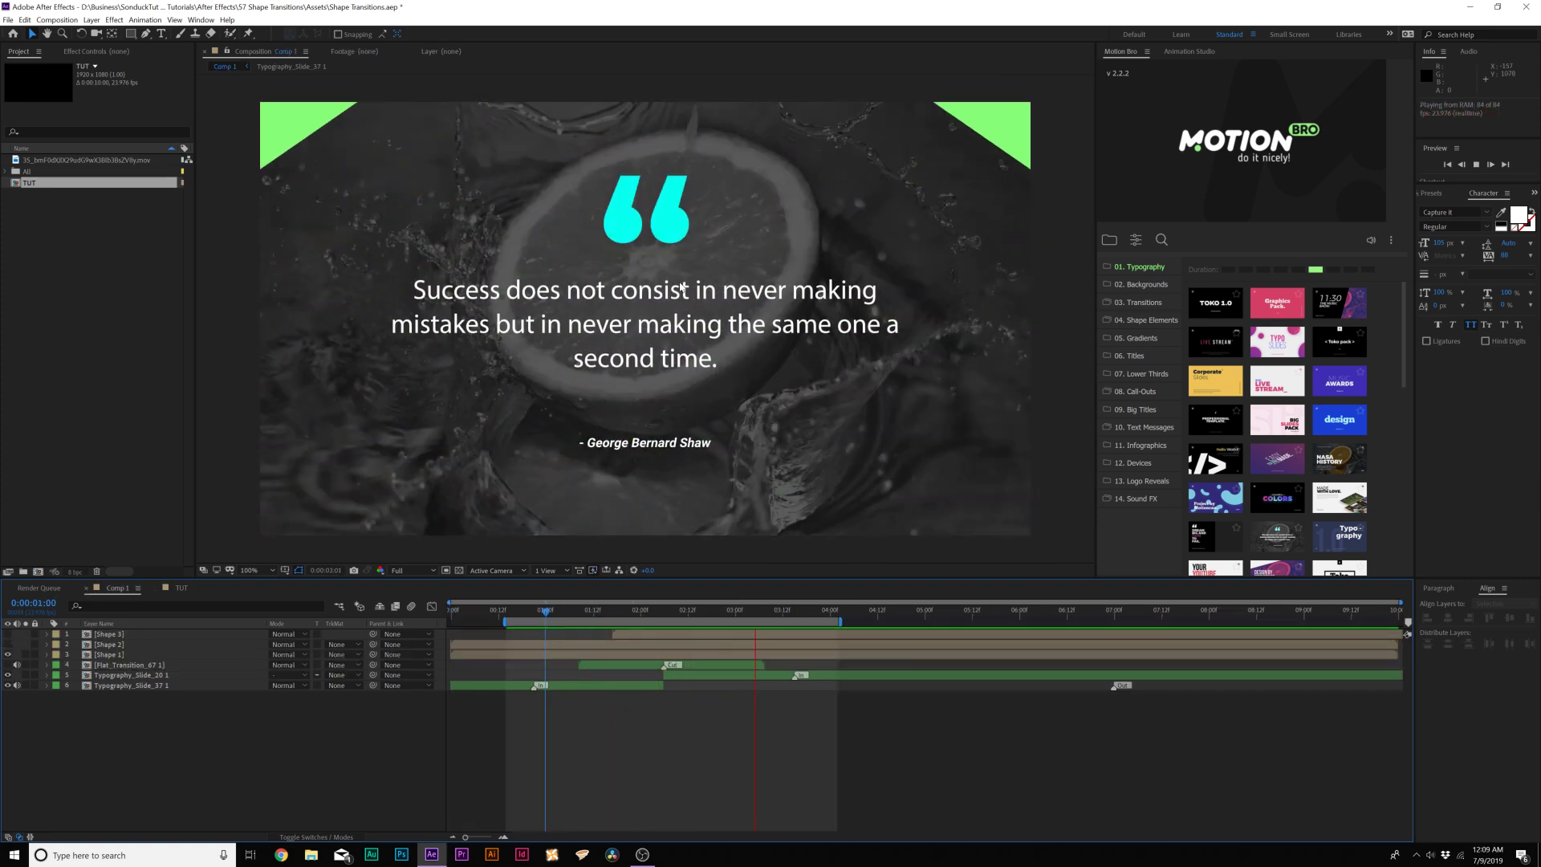
pyautogui.press('space')
pyautogui.click(180, 588)
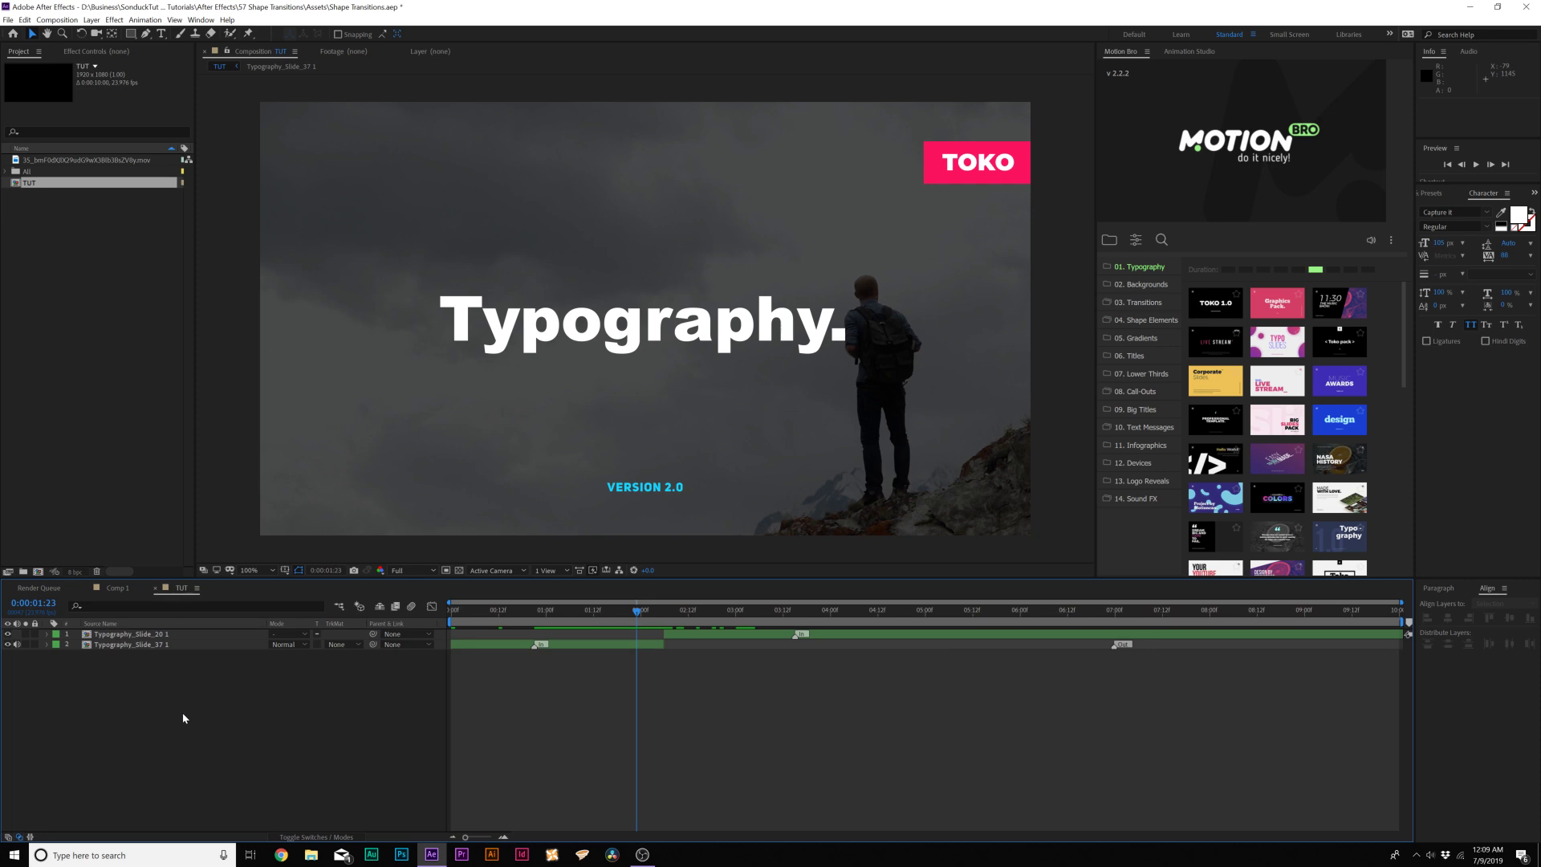
# - Draw a white pentagon with the Polygon Tool over the title and centre it horizontally and vertically
pyautogui.click(133, 34)
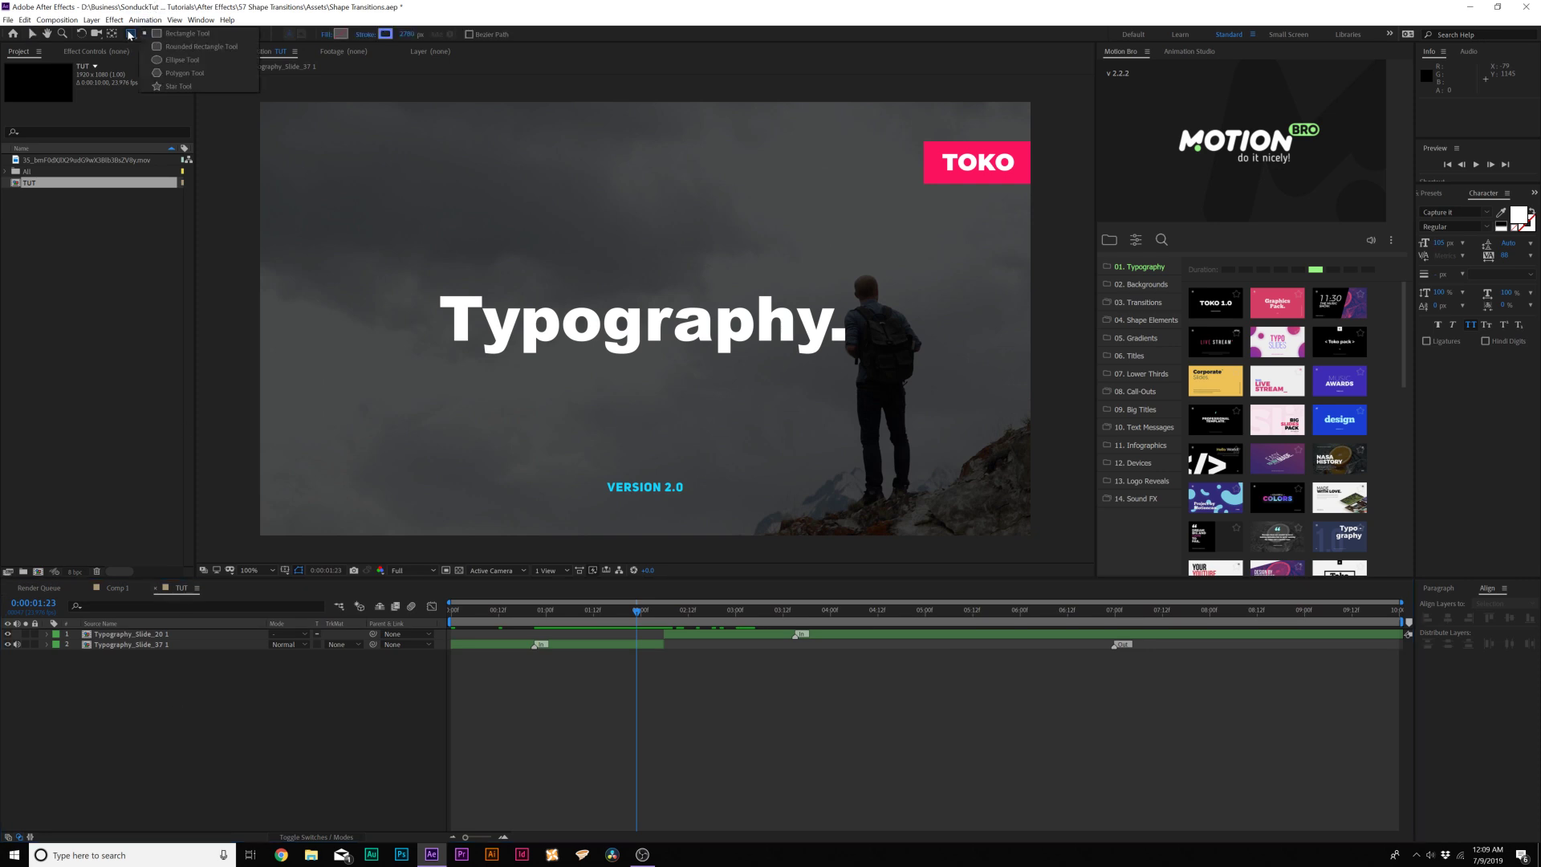
pyautogui.click(185, 74)
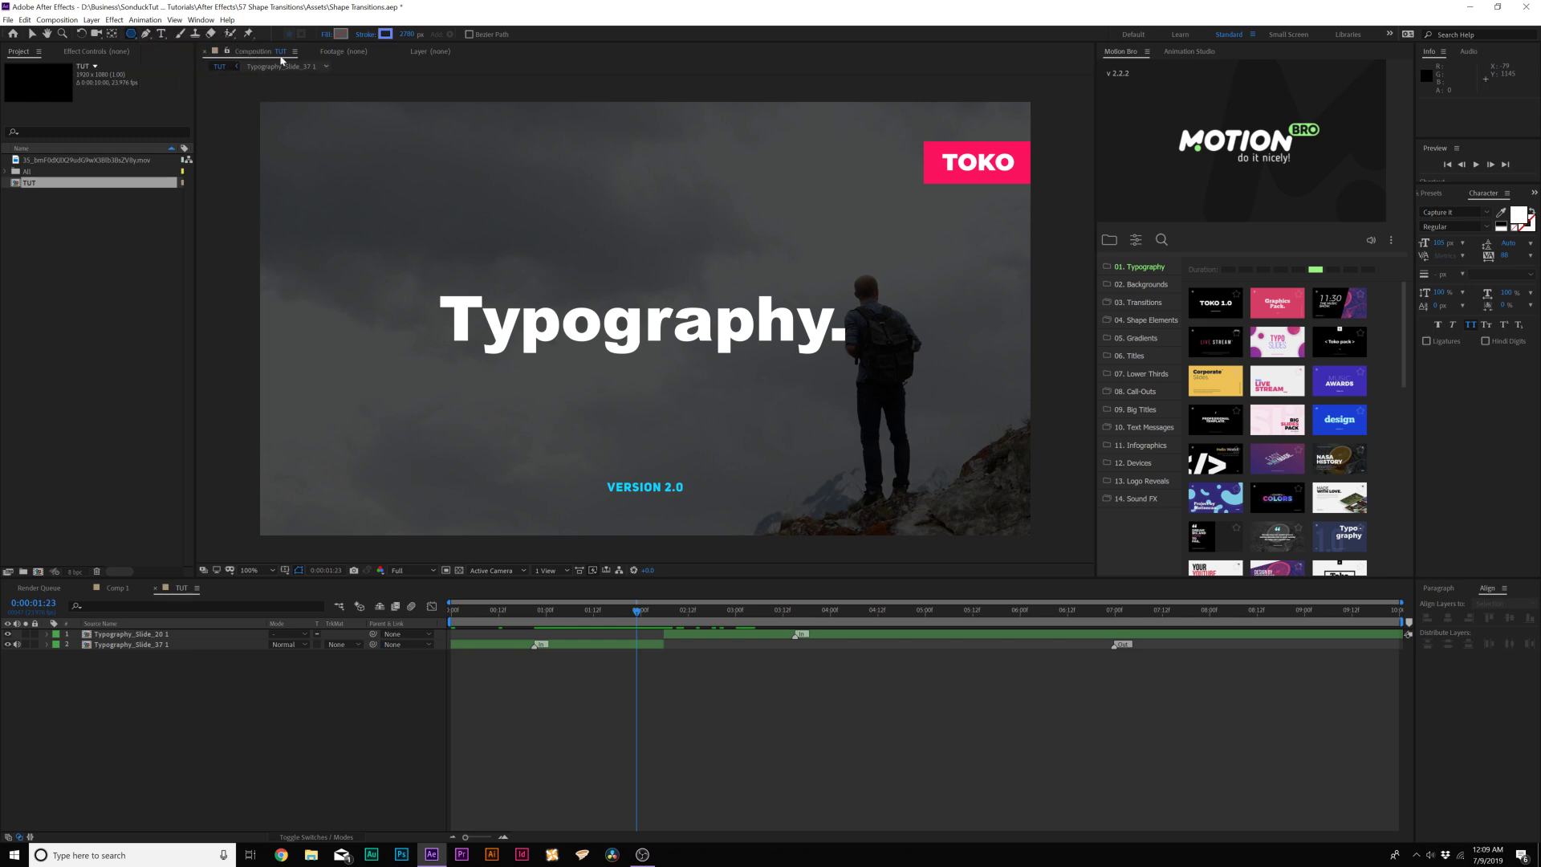
pyautogui.press(',')
pyautogui.moveTo(610, 295); pyautogui.dragTo(666, 347)
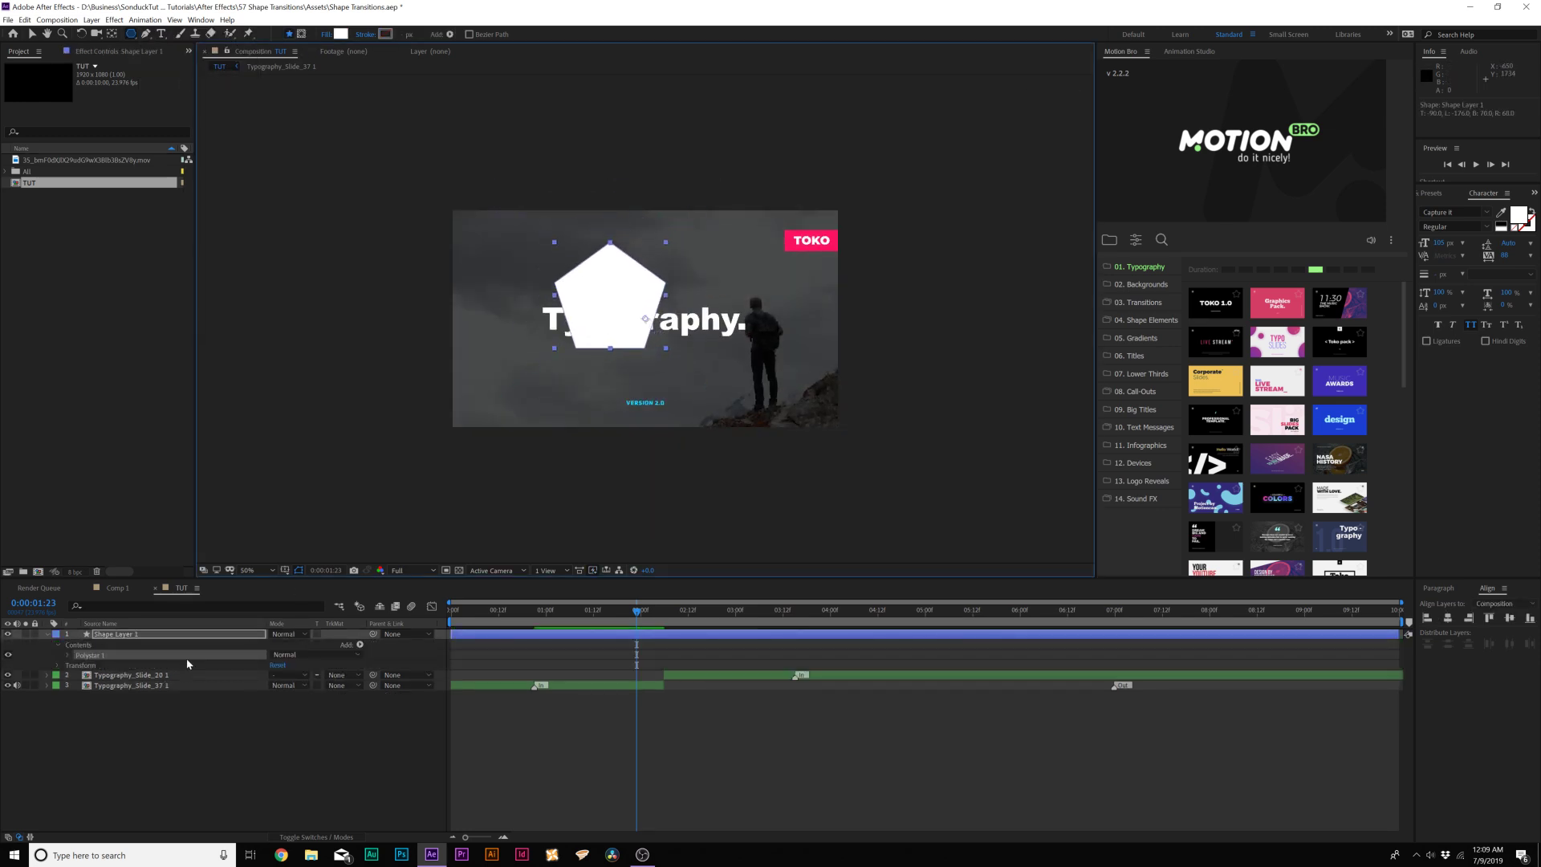
pyautogui.click(1448, 618)
pyautogui.click(1509, 618)
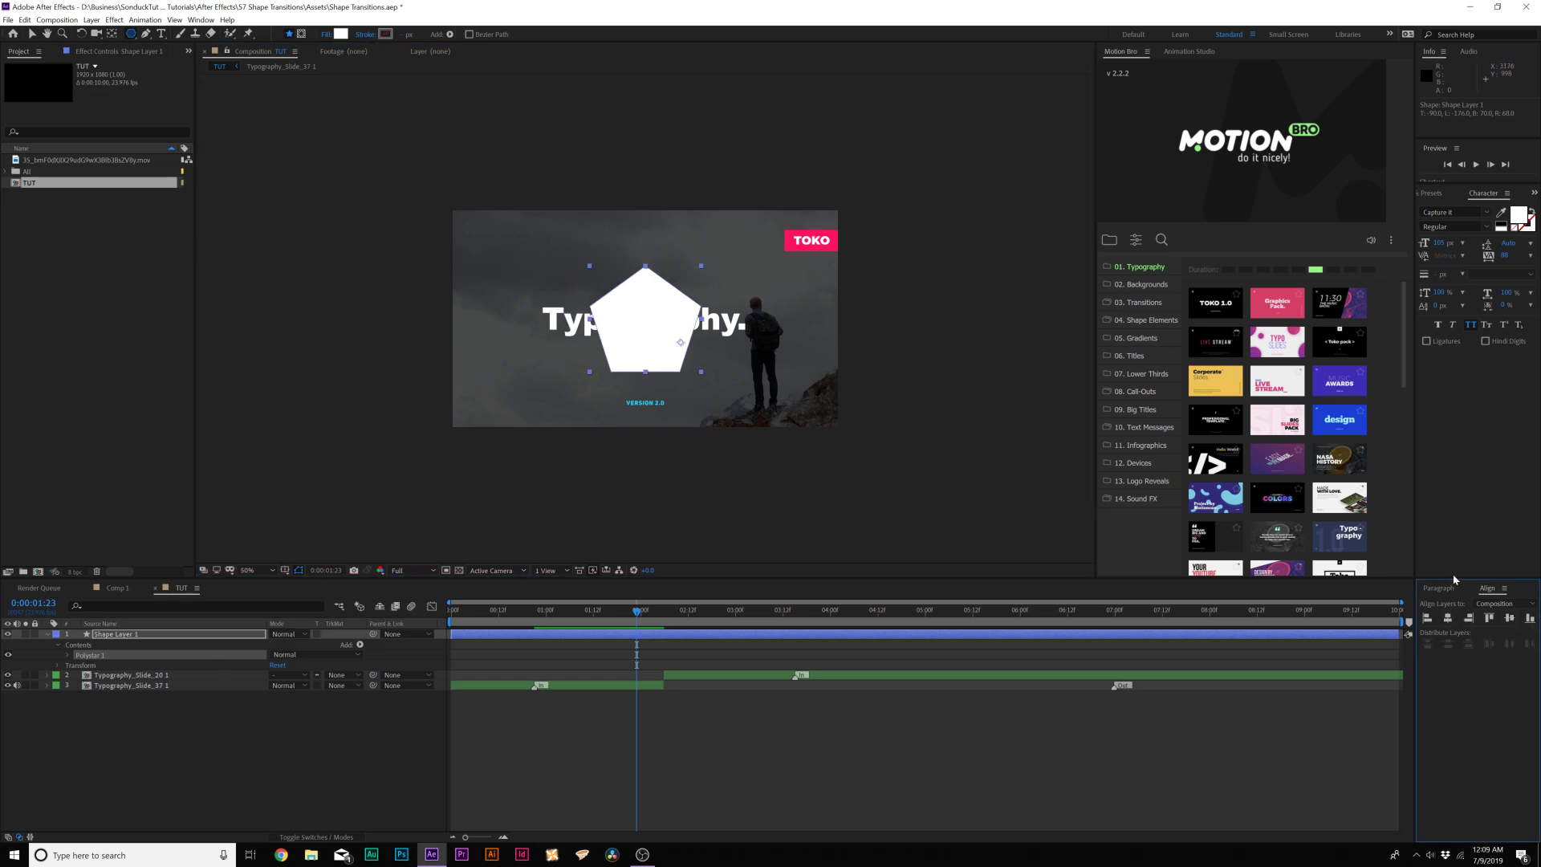
pyautogui.click(198, 20)
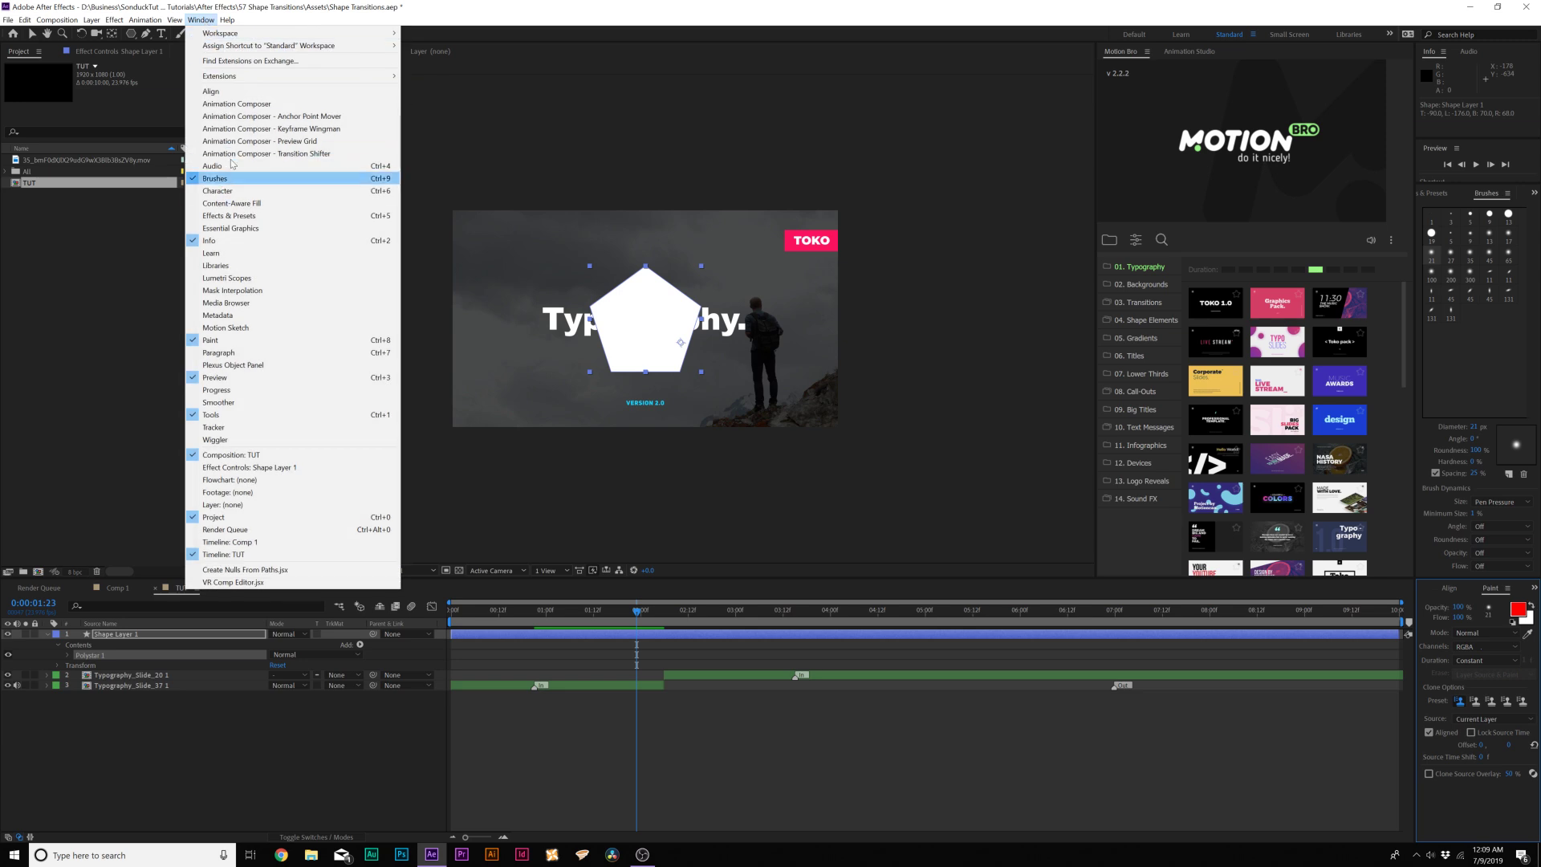
# - Set the Polystar Path Points to 3 to turn the pentagon into a triangle
pyautogui.click(241, 102)
pyautogui.click(69, 654)
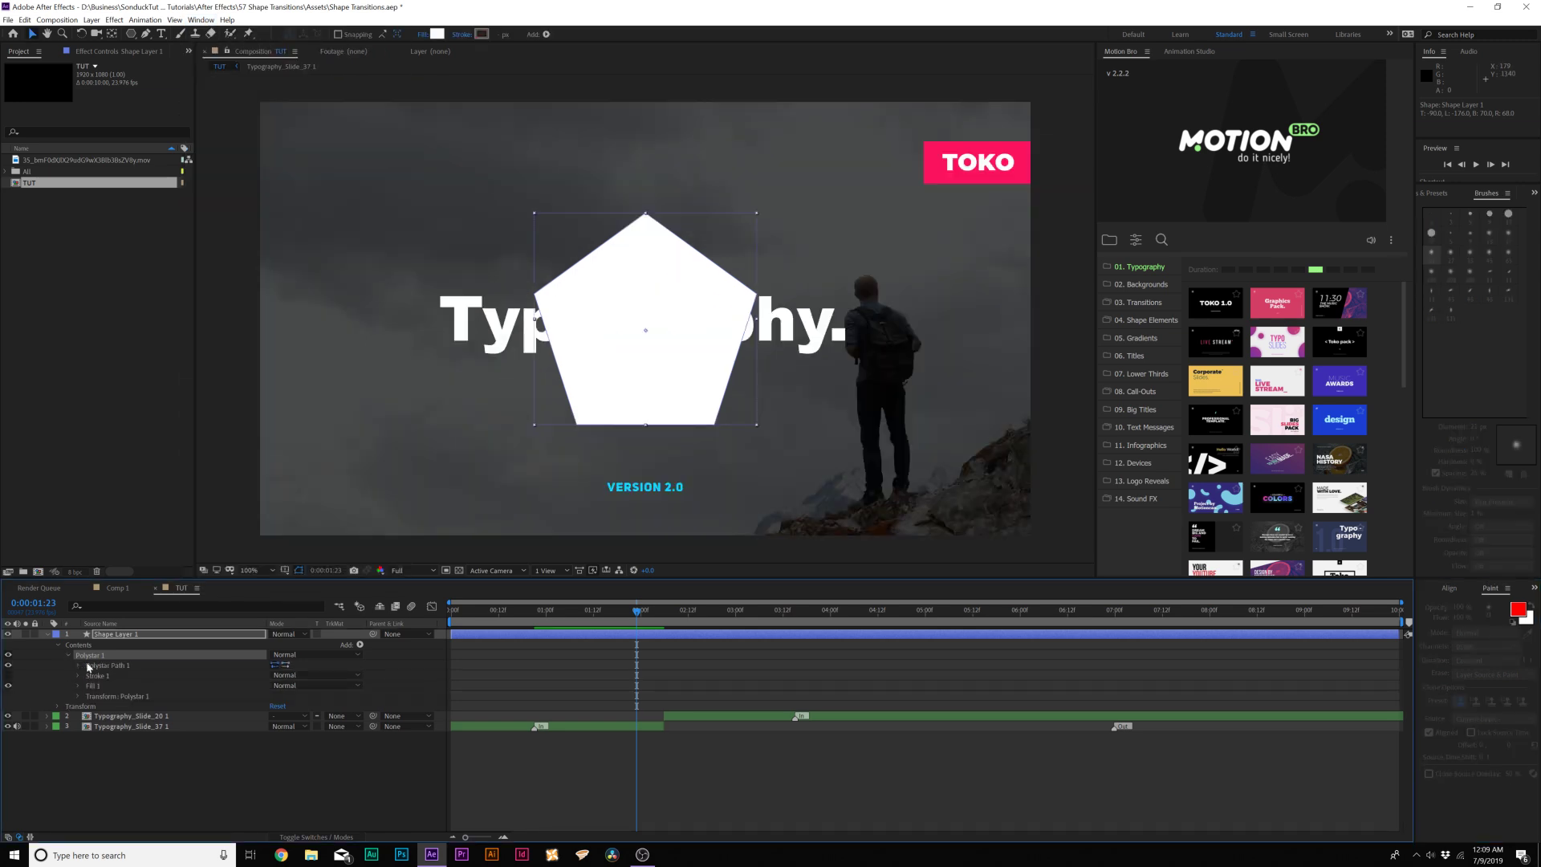
pyautogui.click(78, 665)
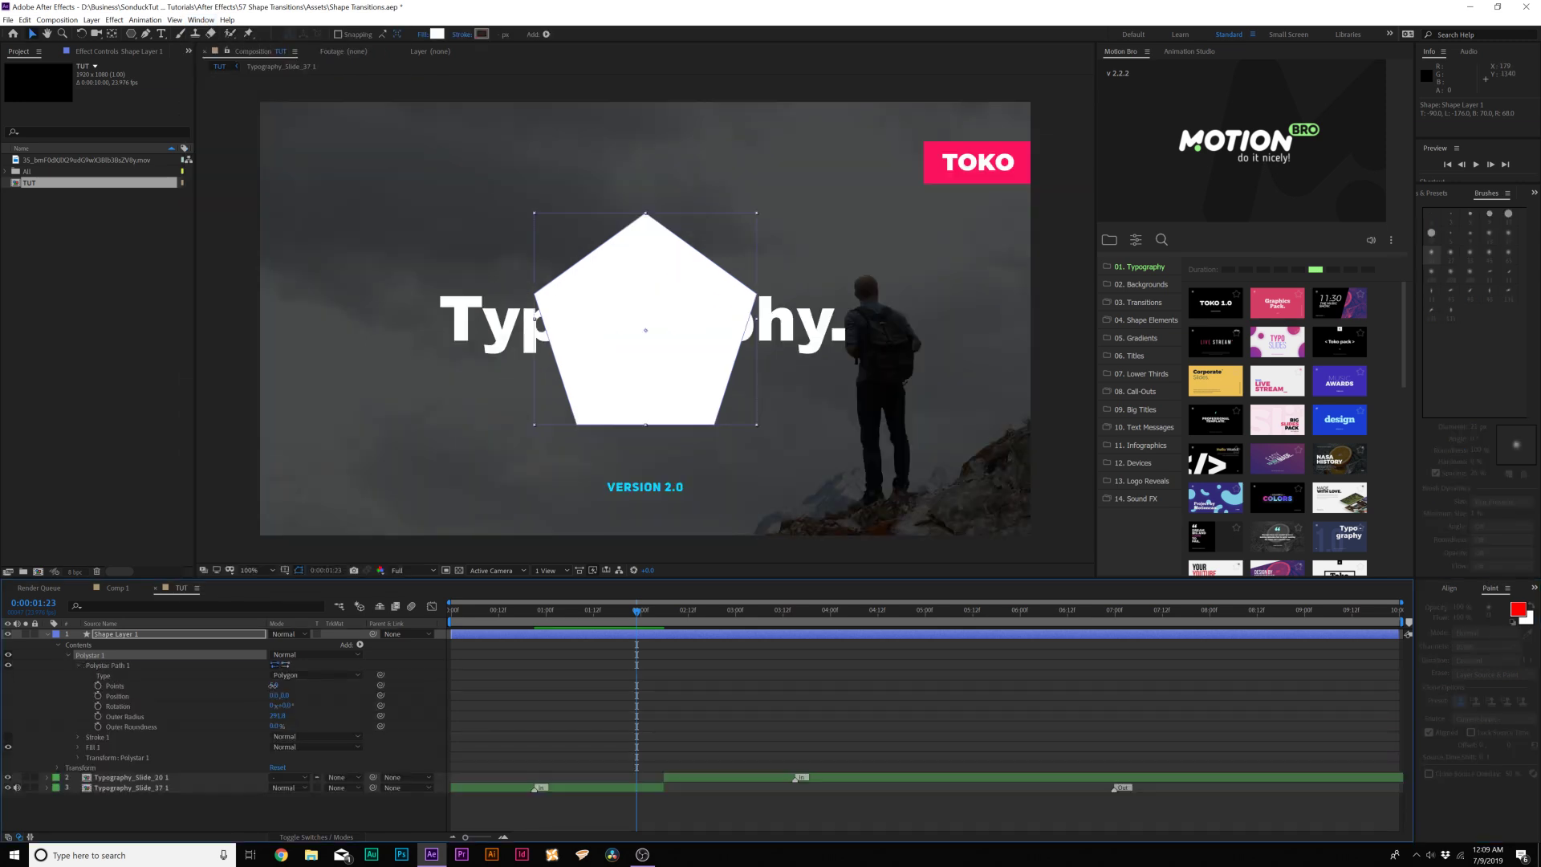
pyautogui.write('3')
pyautogui.click(330, 688)
# - Stretch and scale up the triangle until its white fill covers the whole frame
pyautogui.click(110, 666)
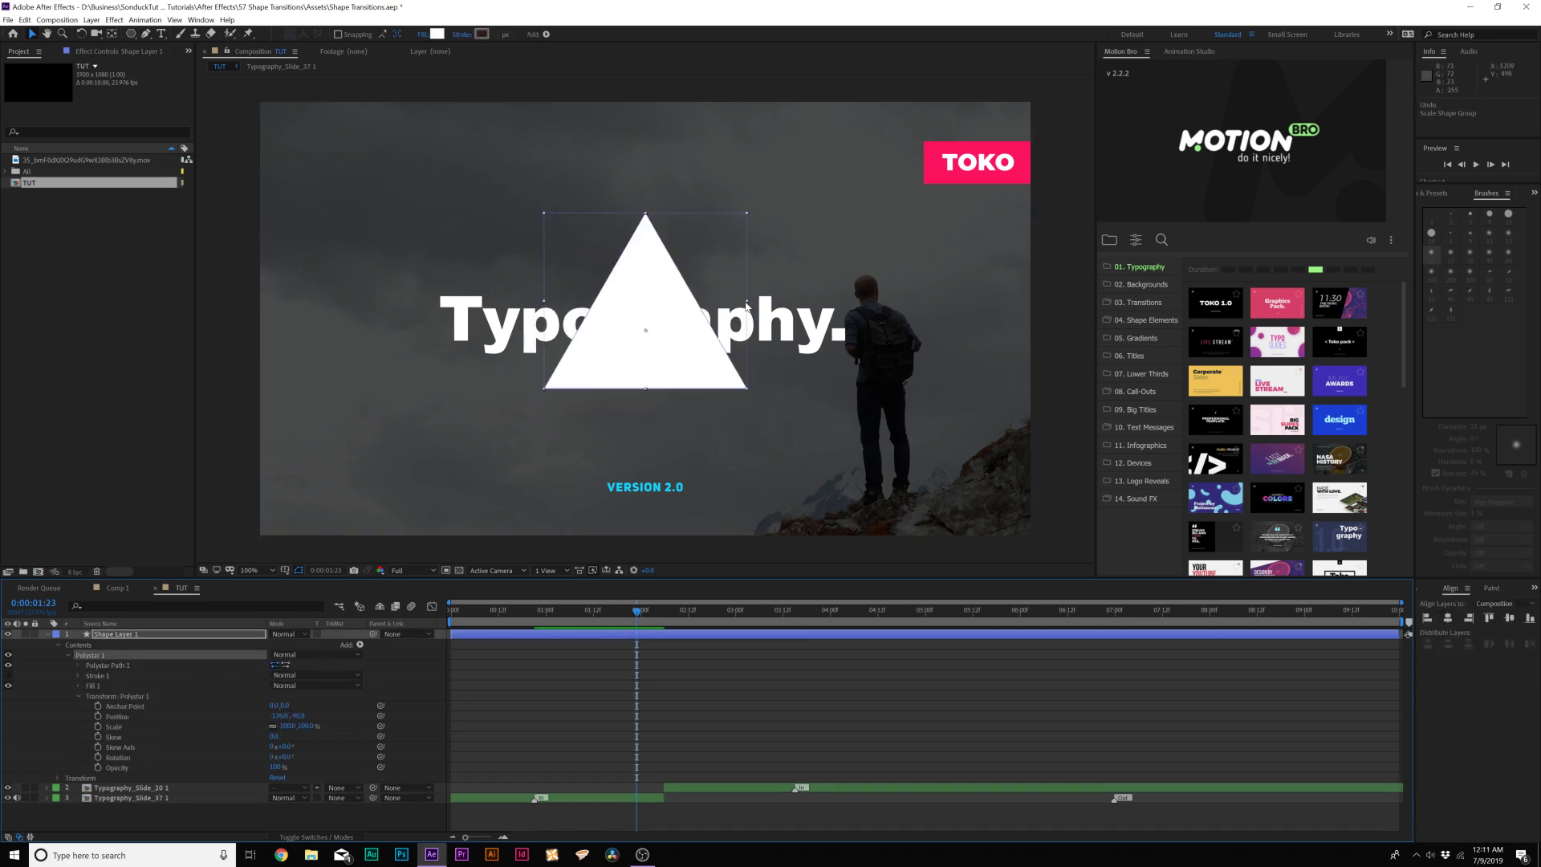
pyautogui.moveTo(746, 306); pyautogui.dragTo(1077, 308)
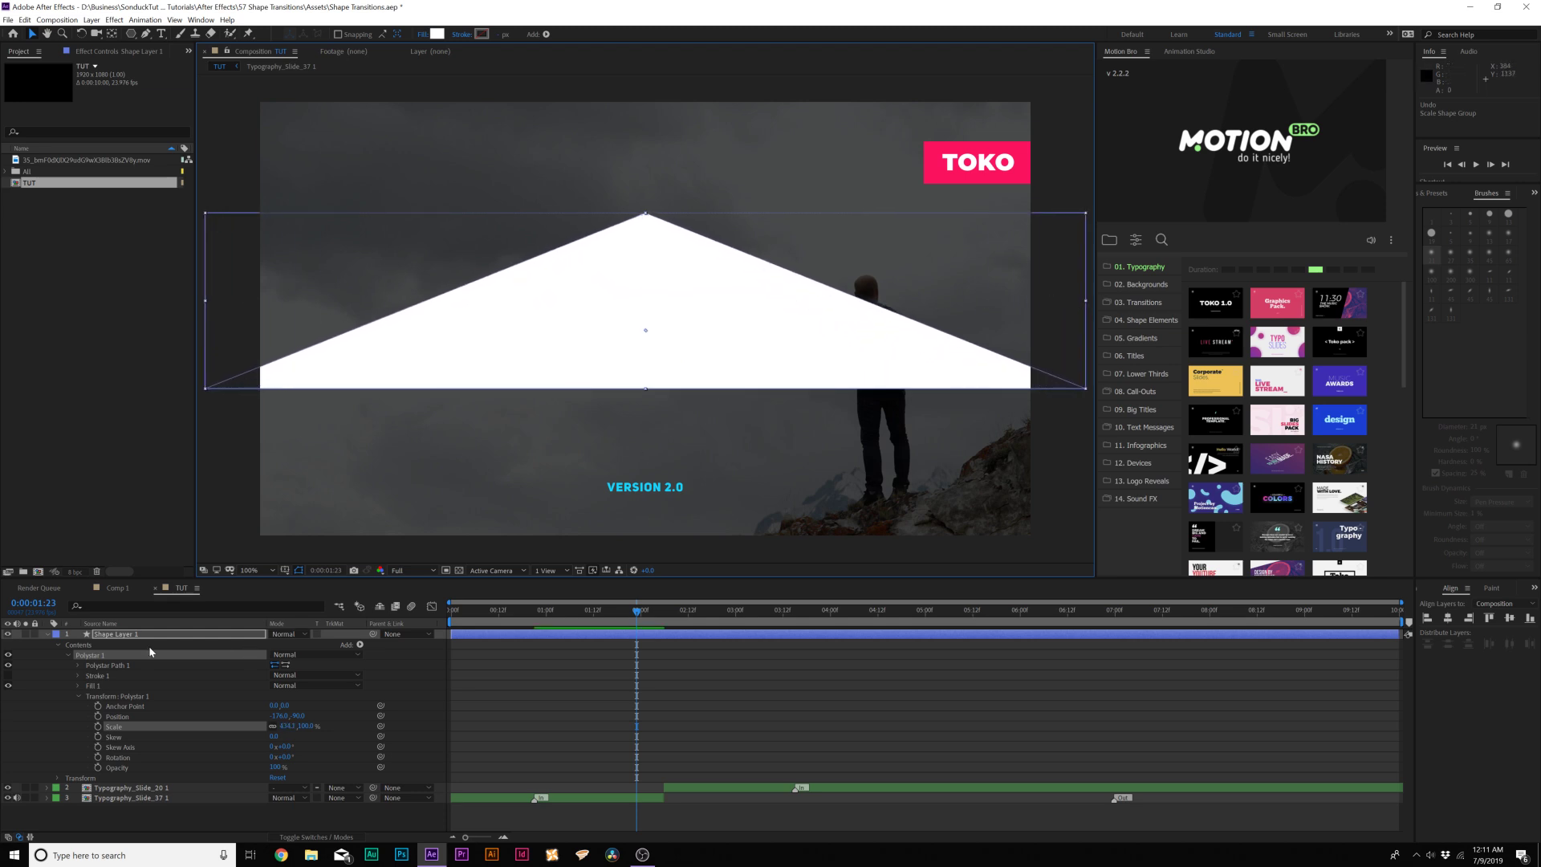
pyautogui.click(80, 696)
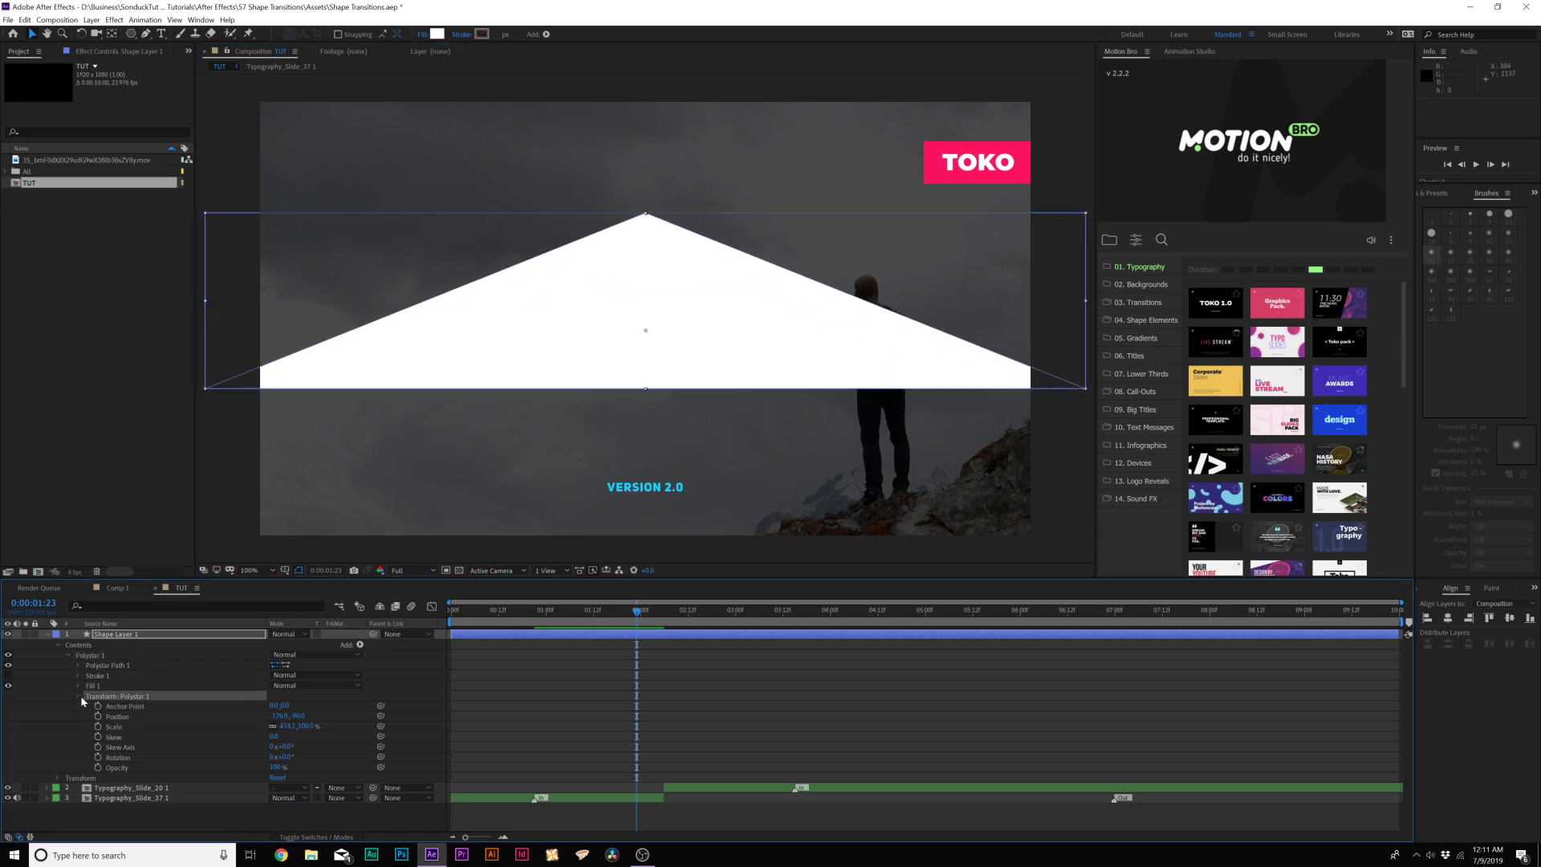
pyautogui.click(78, 696)
pyautogui.click(77, 696)
pyautogui.moveTo(287, 726); pyautogui.dragTo(919, 674)
pyautogui.moveTo(463, 619); pyautogui.dragTo(438, 622)
# - Keyframe Position so the shape rises from Y 2267.9 below the frame to cover it by 0:00:00:19
pyautogui.press('p')
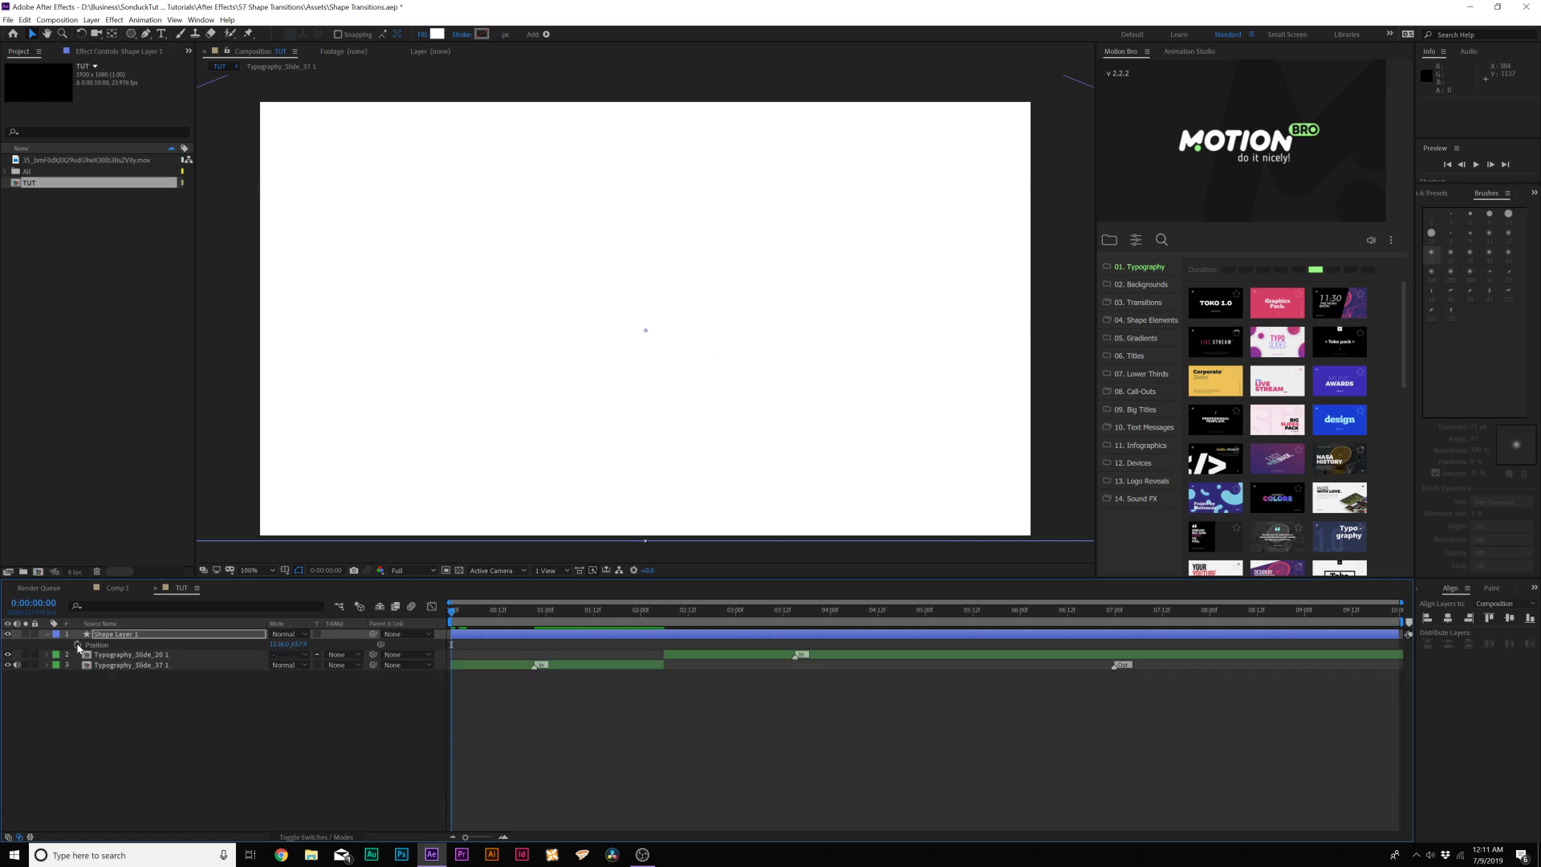
pyautogui.click(77, 644)
pyautogui.moveTo(452, 645); pyautogui.dragTo(528, 646)
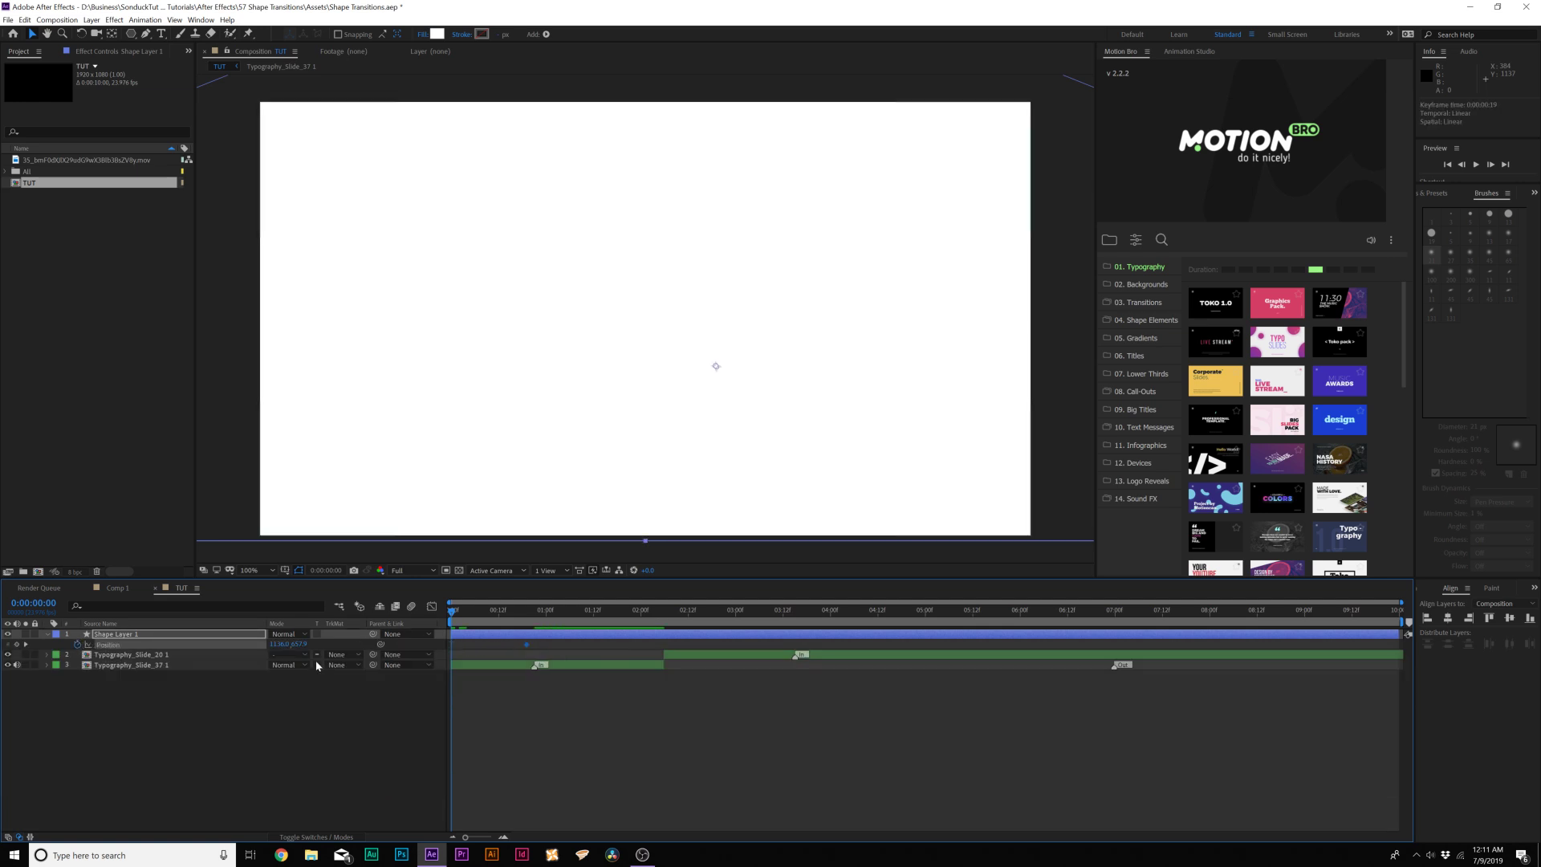
pyautogui.moveTo(301, 645); pyautogui.dragTo(402, 653)
pyautogui.click(451, 615)
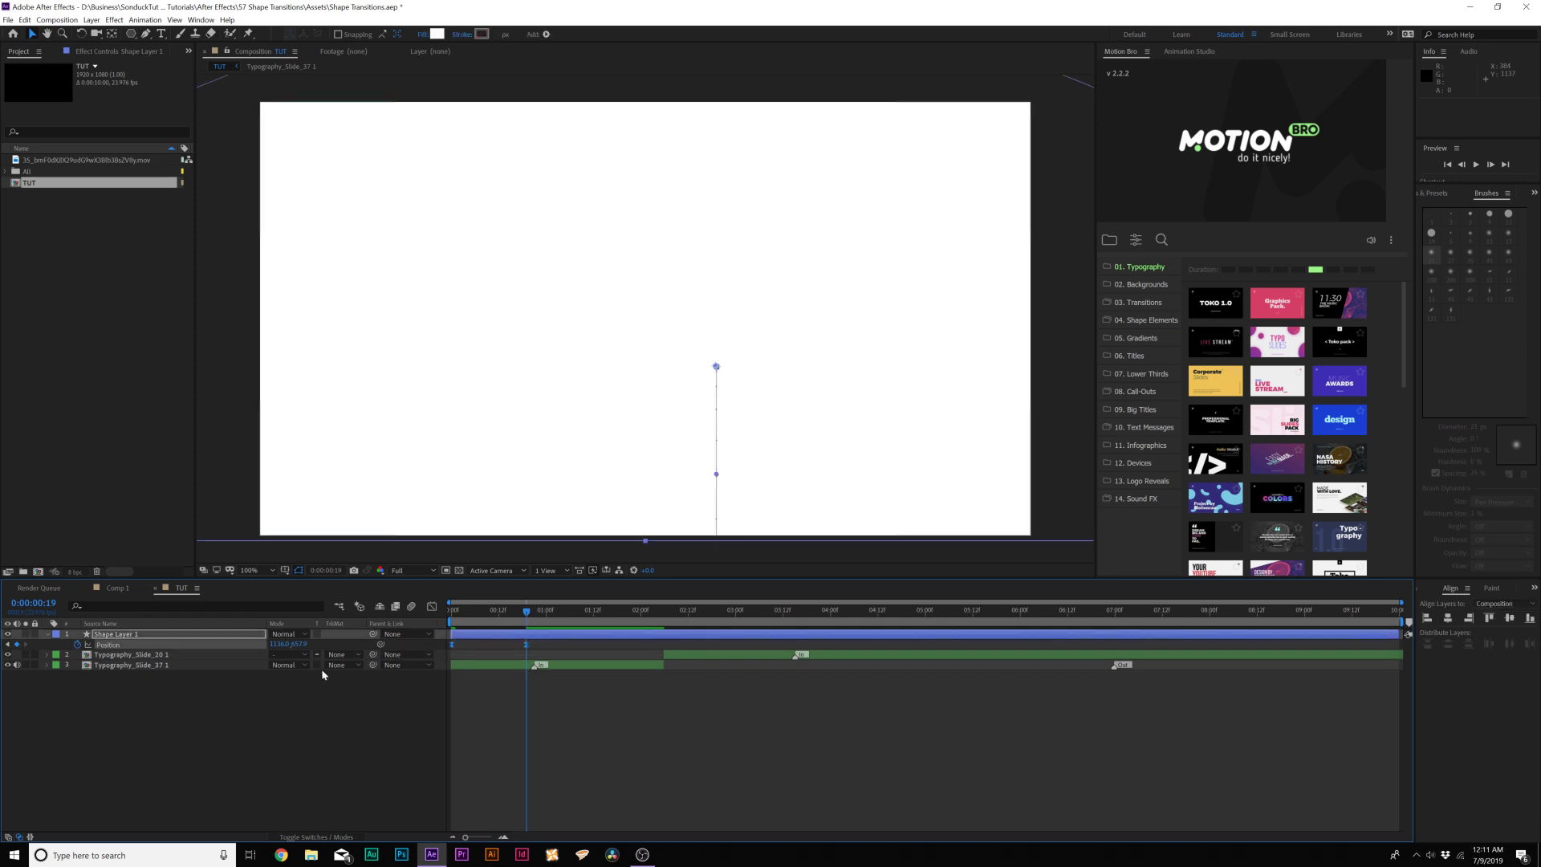
pyautogui.press('u')
pyautogui.click(118, 635)
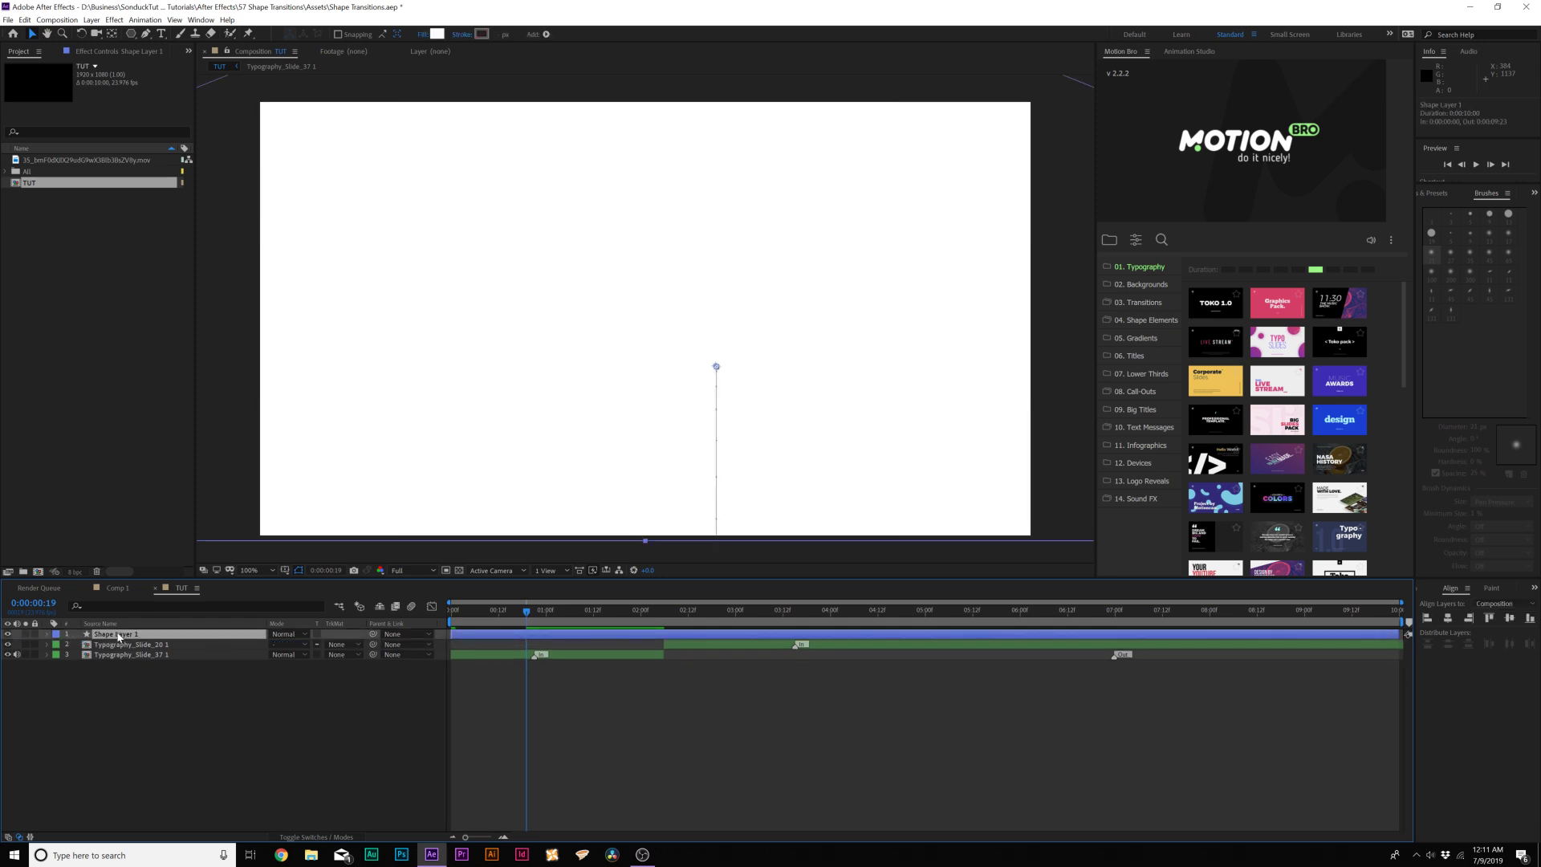
# - Duplicate Shape Layer 1, set Shape Layer 2 as its Alpha Inverted Matte, and start the copy at 0:00:00:13
pyautogui.hotkey('ctrl', 'd')
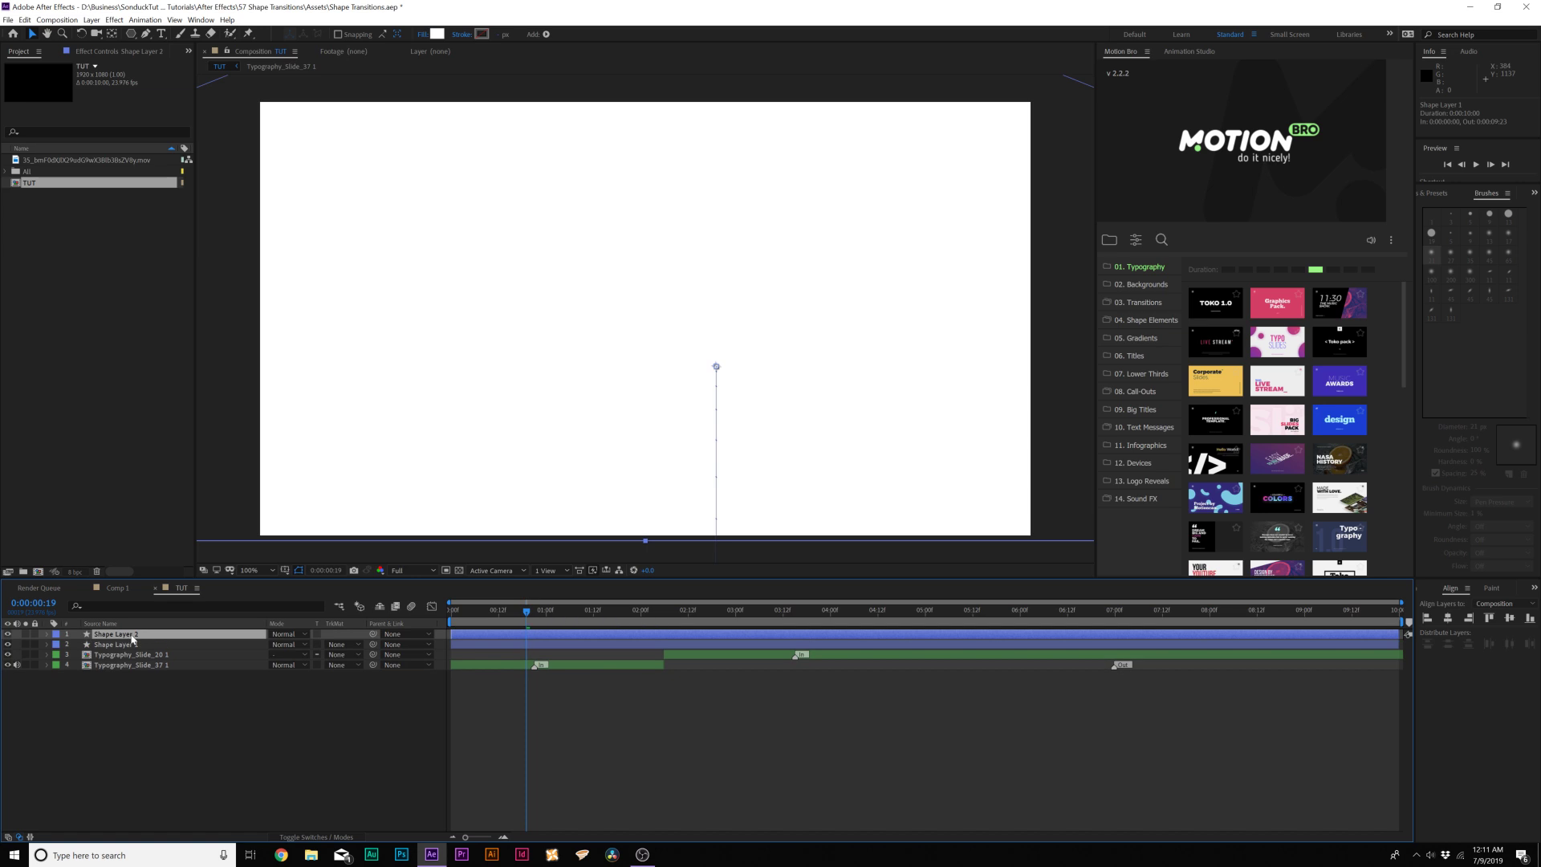
pyautogui.click(25, 19)
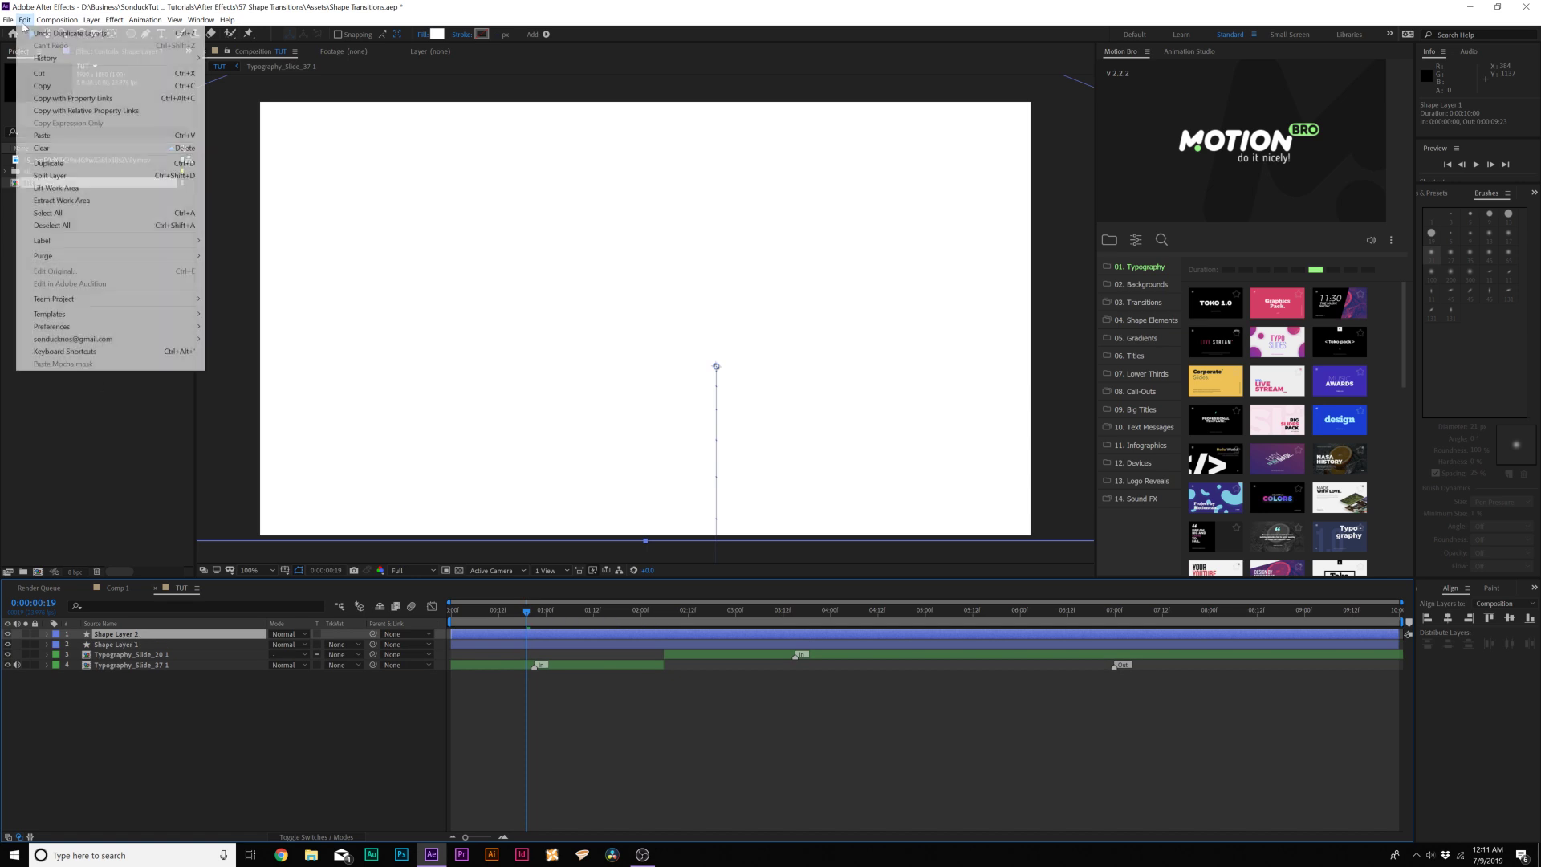
pyautogui.click(49, 165)
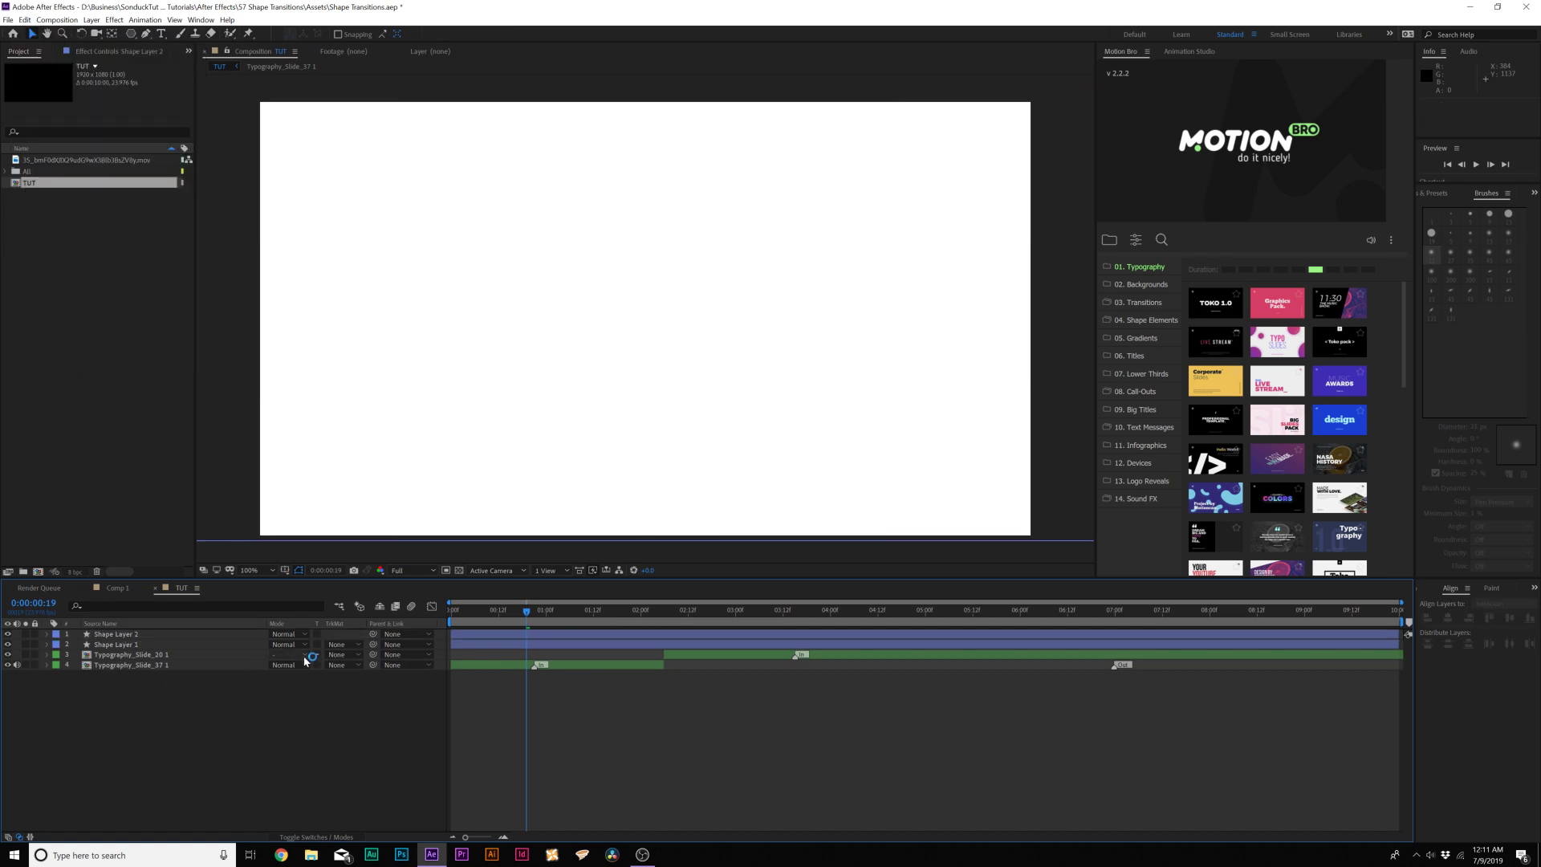
pyautogui.click(314, 837)
pyautogui.click(314, 837)
pyautogui.click(337, 652)
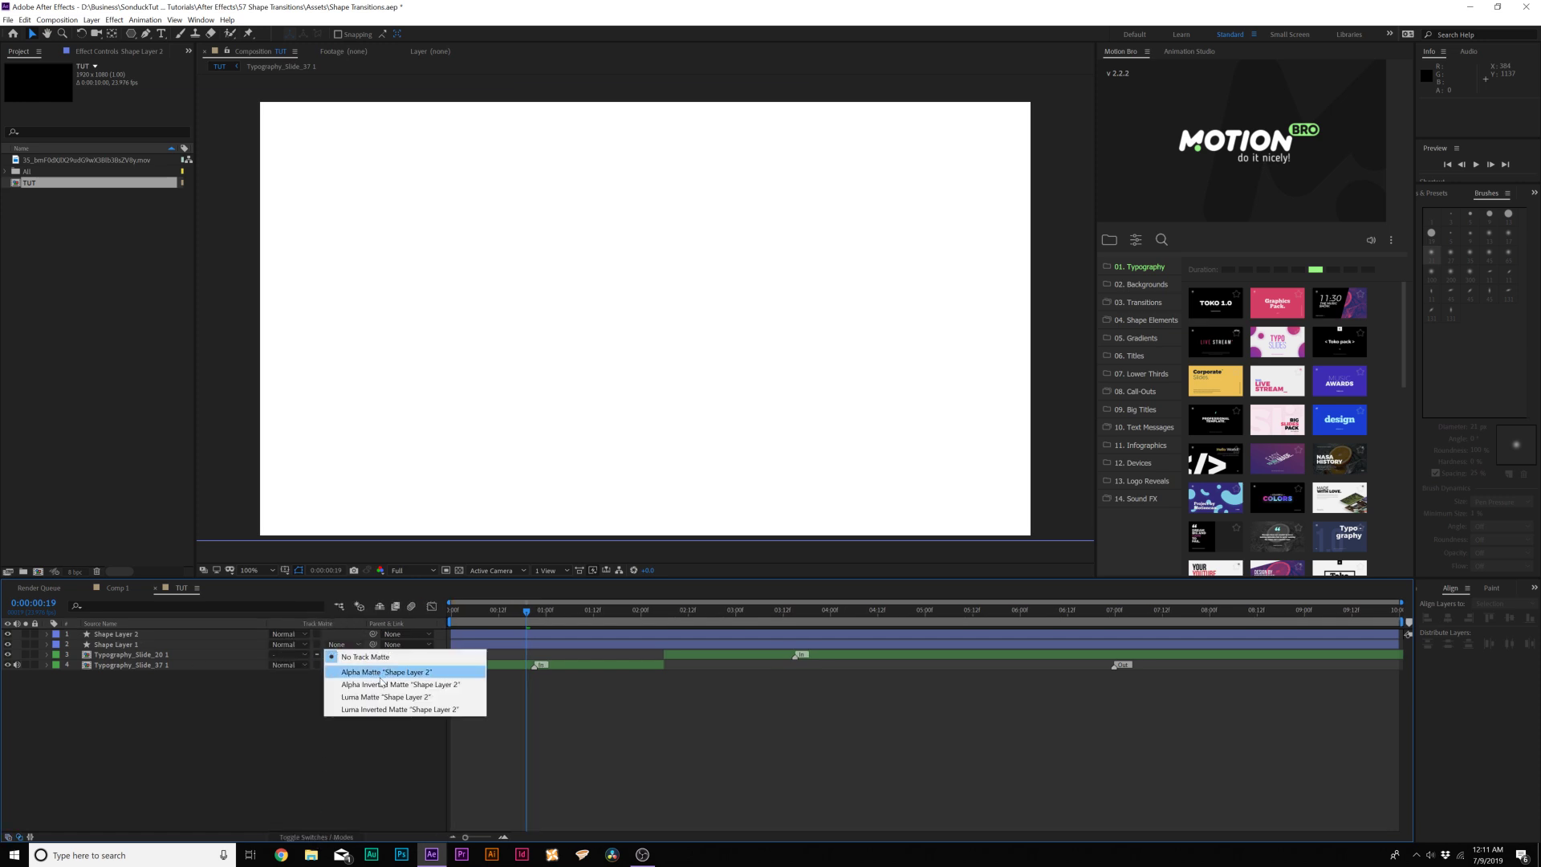
pyautogui.click(384, 685)
pyautogui.moveTo(477, 635); pyautogui.dragTo(585, 615)
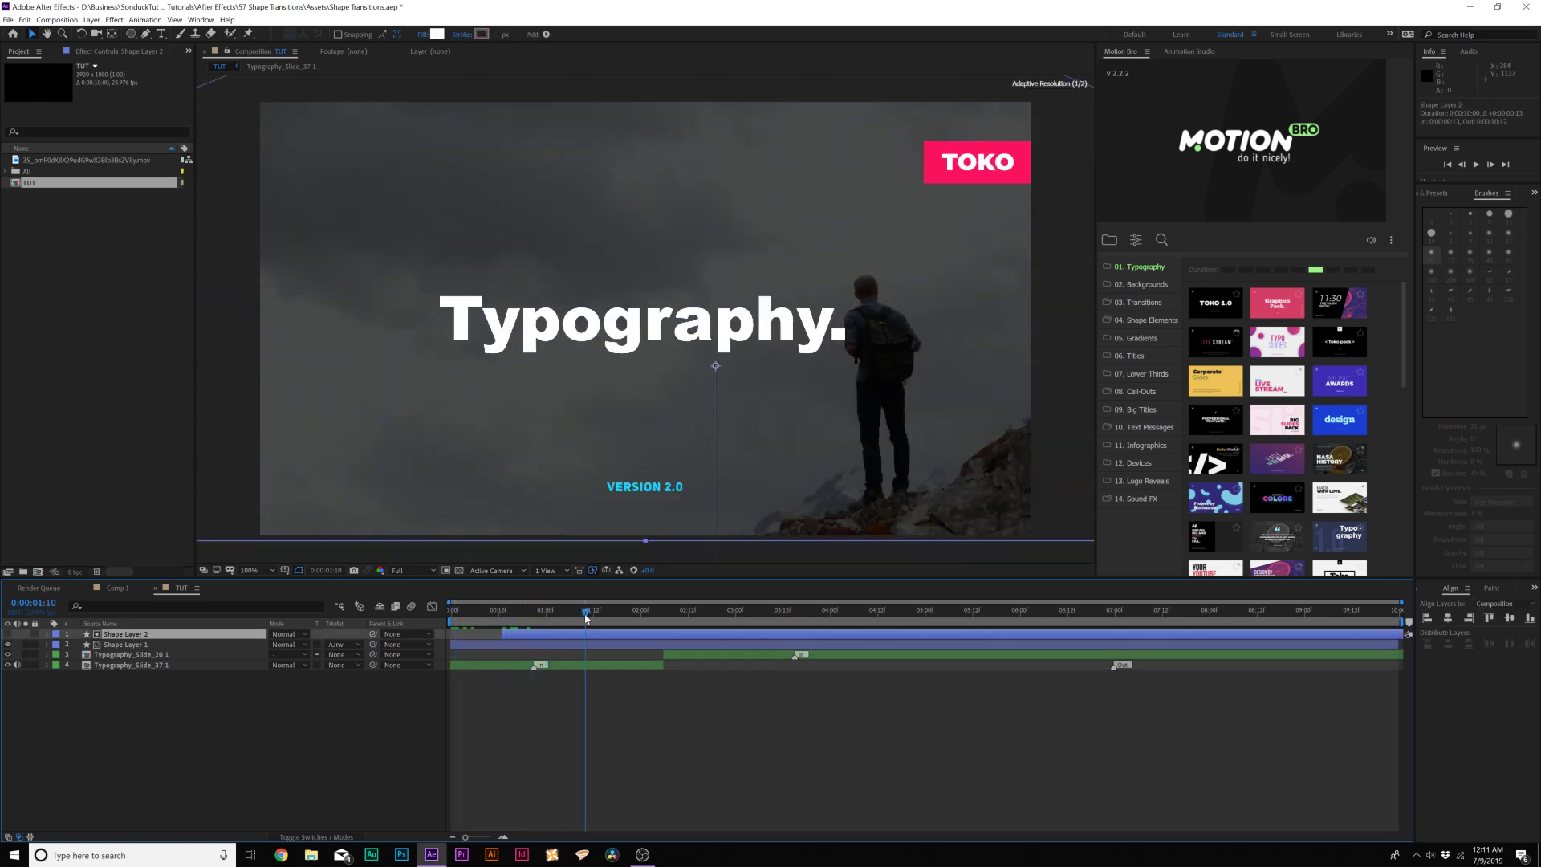
# - Shift both shape layers later in time and change their fill to cyan
pyautogui.keyDown('shift'); pyautogui.click(509, 645); pyautogui.keyUp('shift')
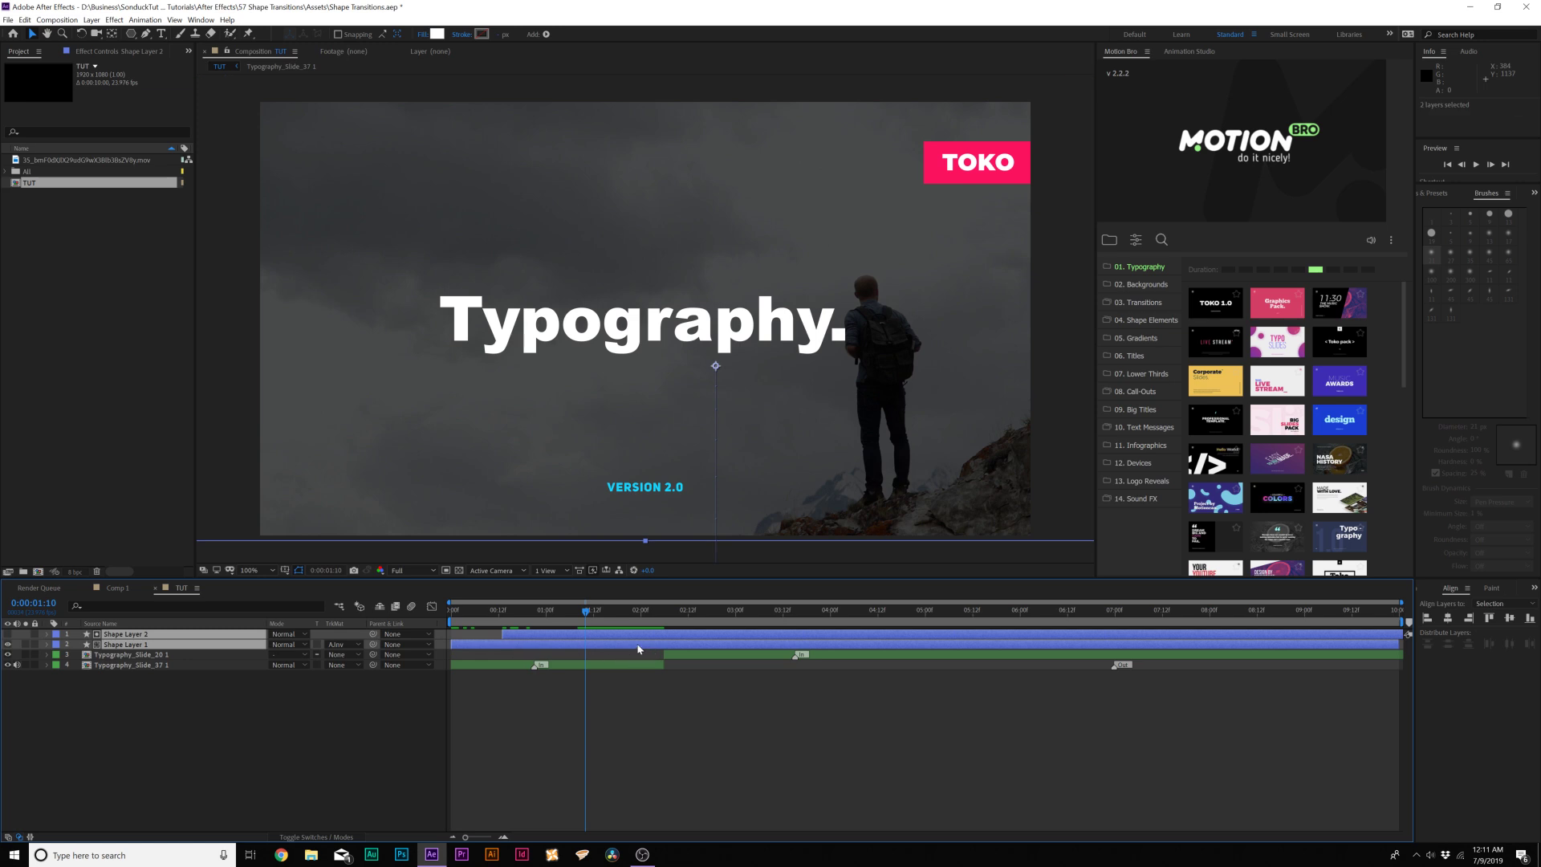
pyautogui.moveTo(638, 649); pyautogui.dragTo(764, 644)
pyautogui.moveTo(610, 621); pyautogui.dragTo(678, 645)
pyautogui.click(436, 33)
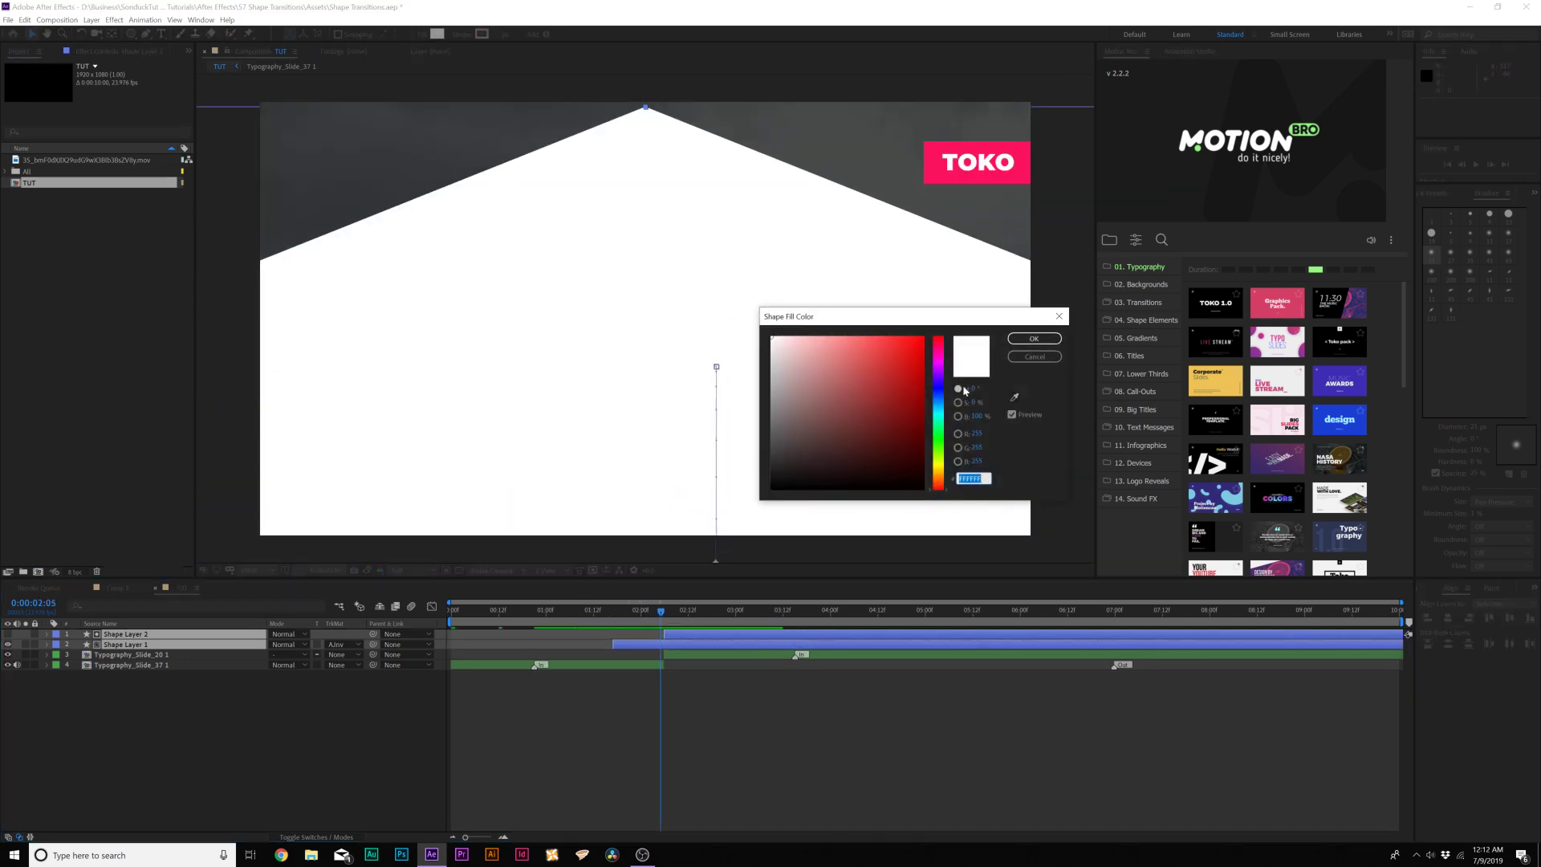
pyautogui.moveTo(938, 345); pyautogui.dragTo(938, 417)
pyautogui.click(853, 334)
pyautogui.press('Return')
pyautogui.press('space')
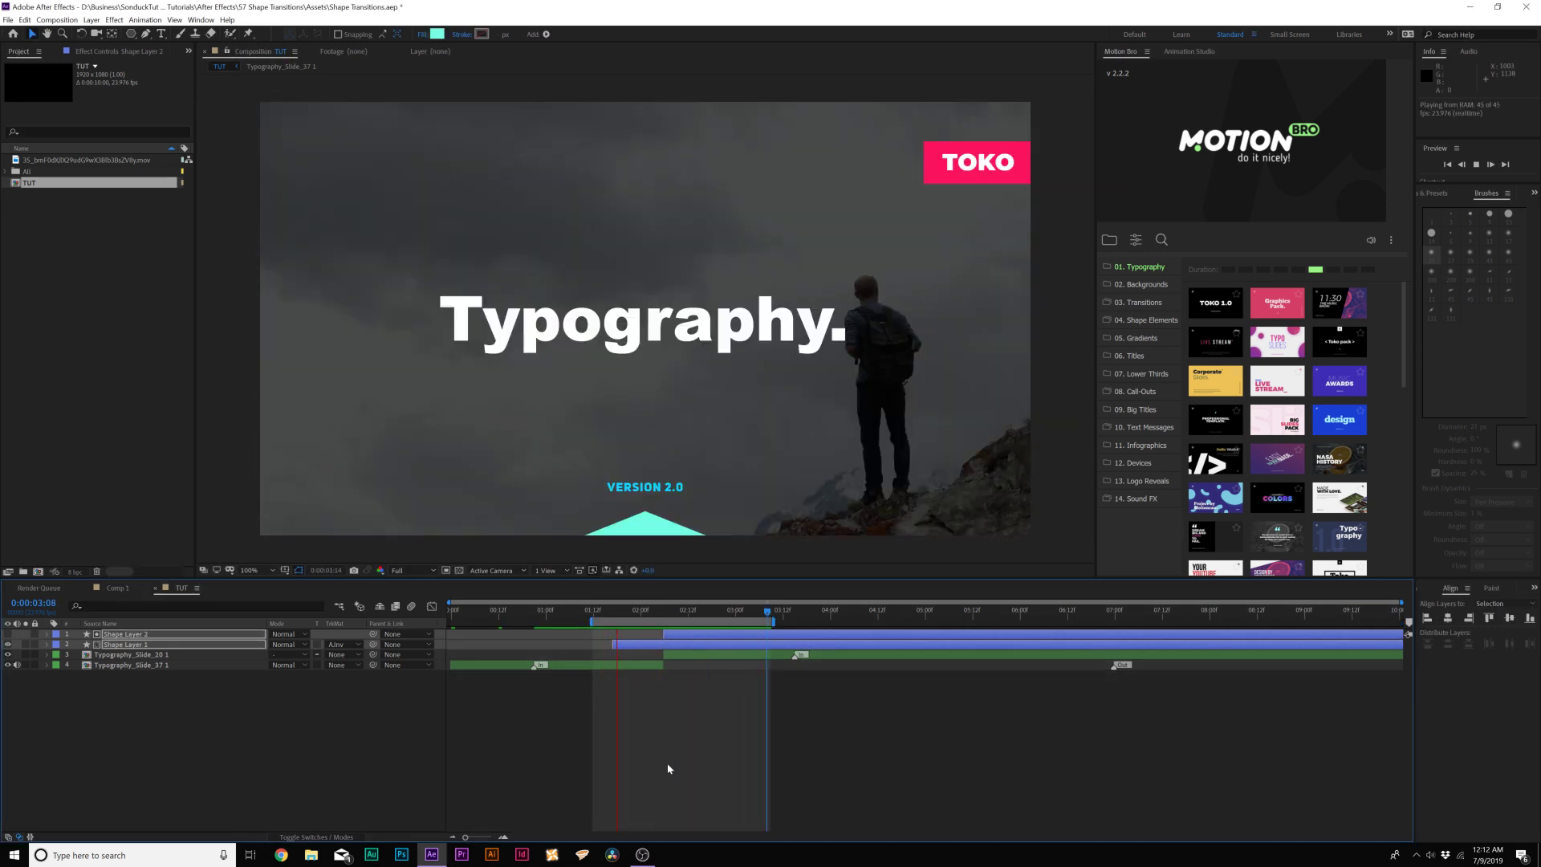
# - Precompose the two shape layers into one layer named ST 1
pyautogui.hotkey('ctrl', 'shift', 'c')
pyautogui.press('Return')
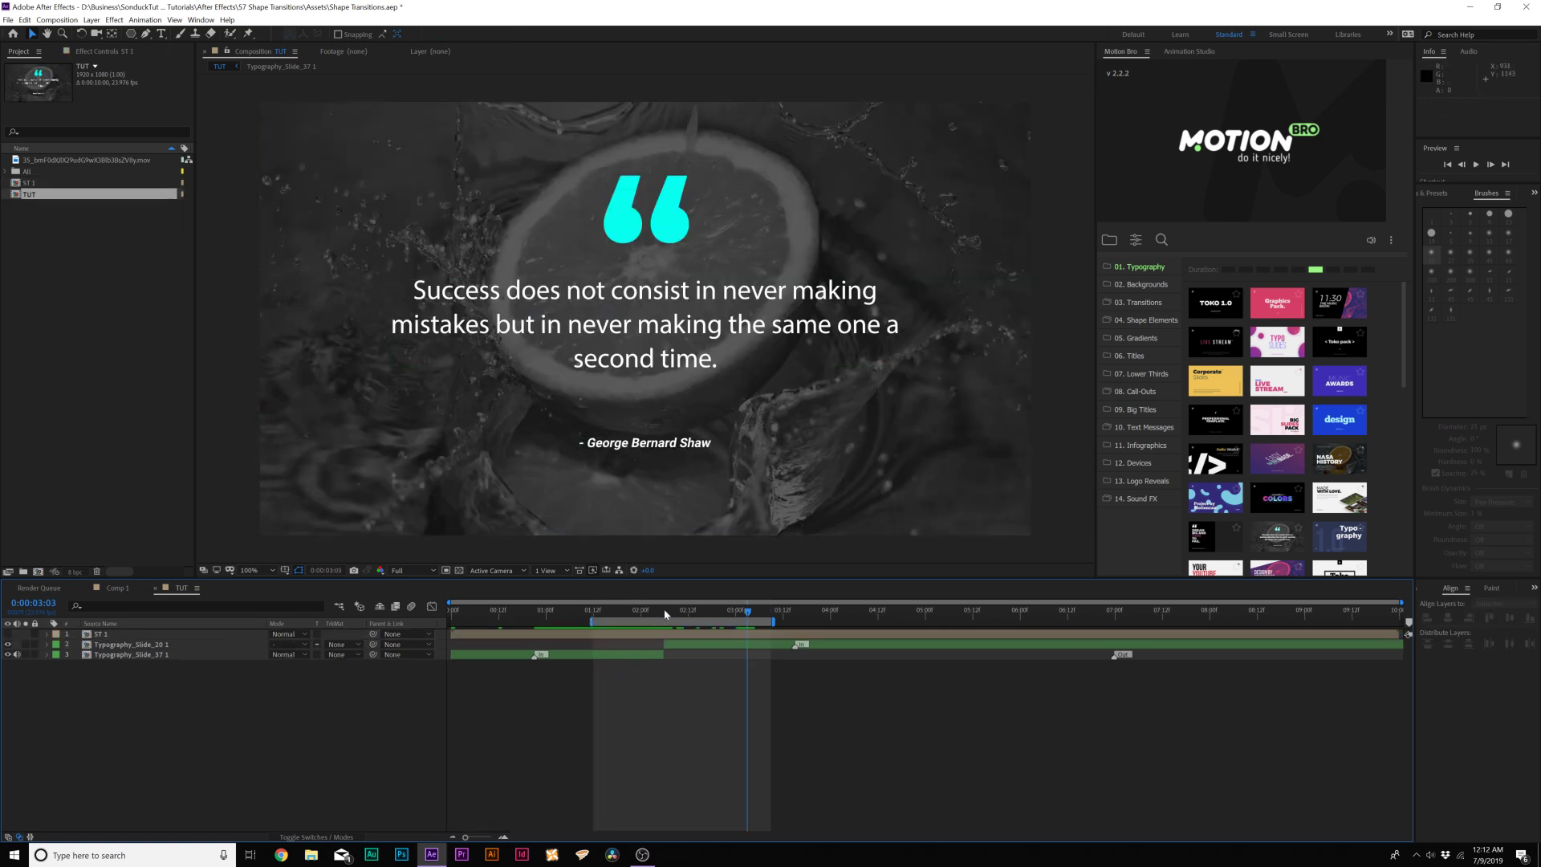
pyautogui.moveTo(664, 615); pyautogui.dragTo(644, 612)
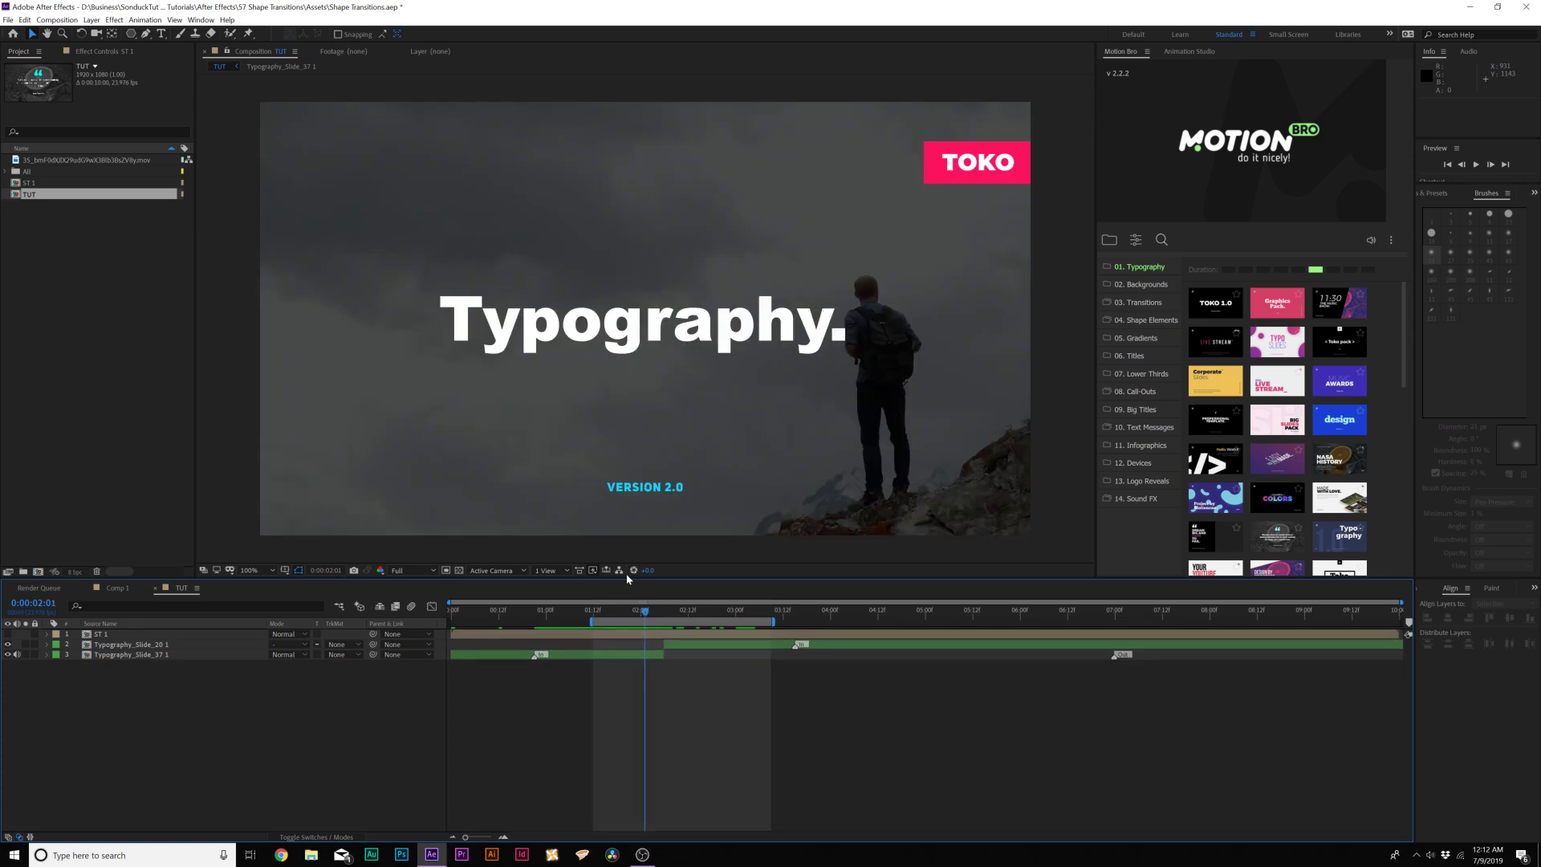
# - Draw a cyan circle over the Typography text and centre it horizontally and vertically
pyautogui.click(131, 33)
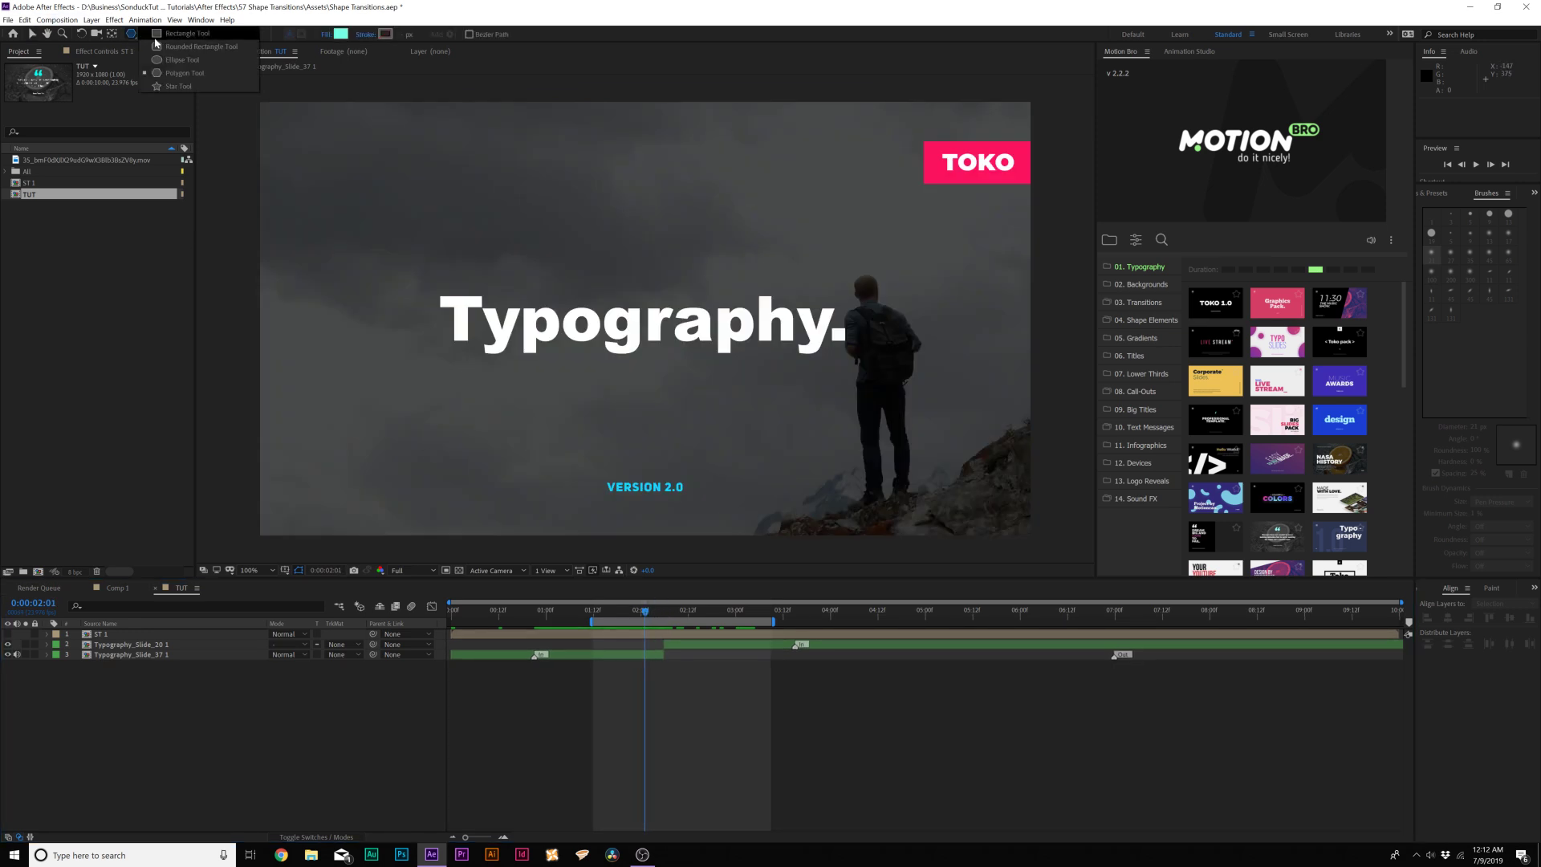
pyautogui.moveTo(635, 292); pyautogui.dragTo(788, 490)
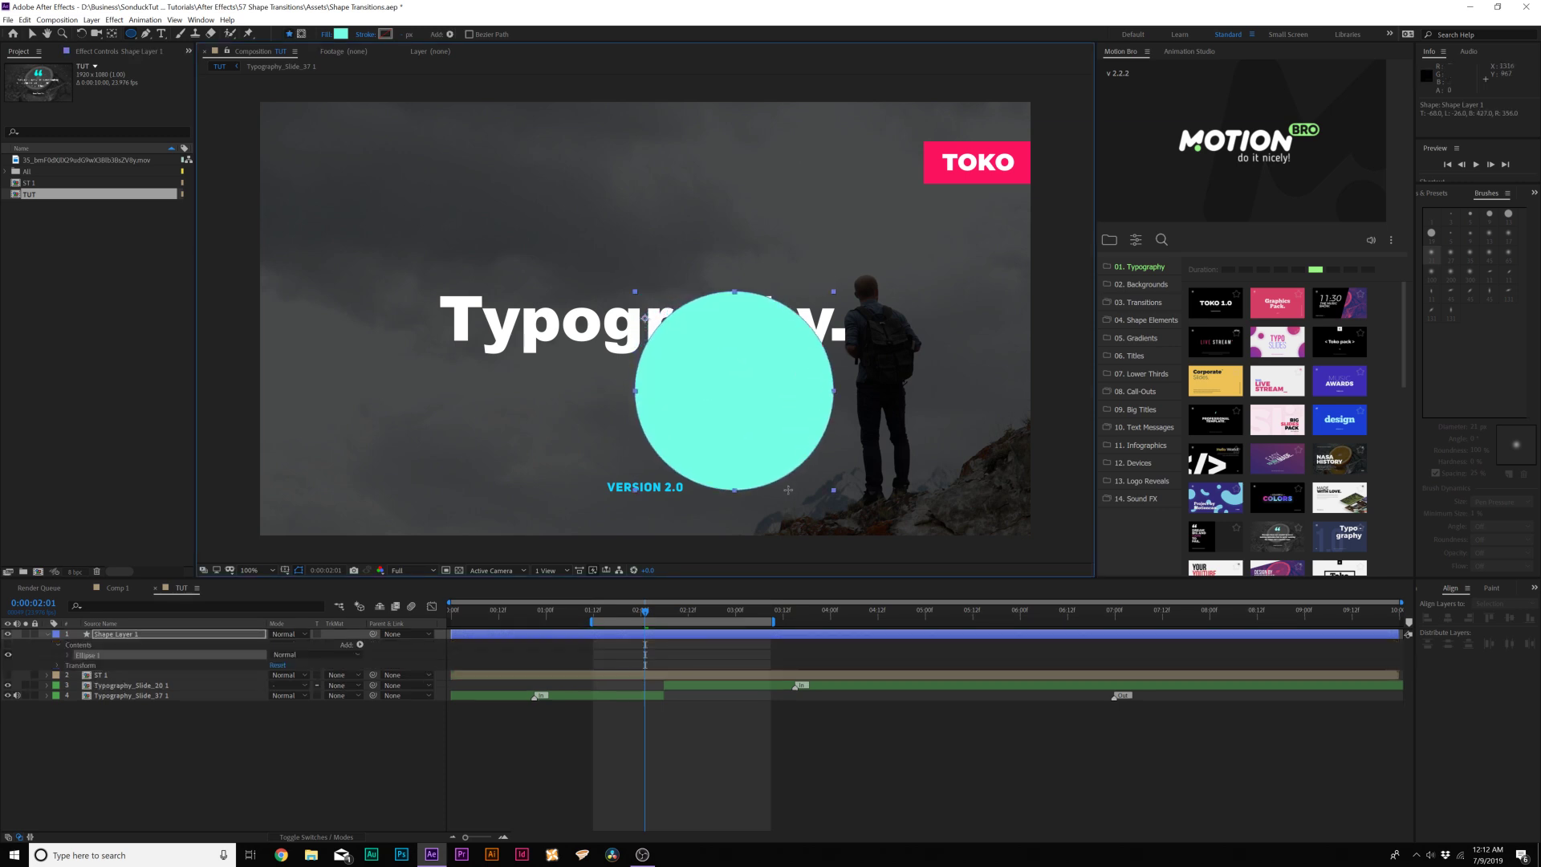
pyautogui.click(1449, 618)
pyautogui.click(1510, 617)
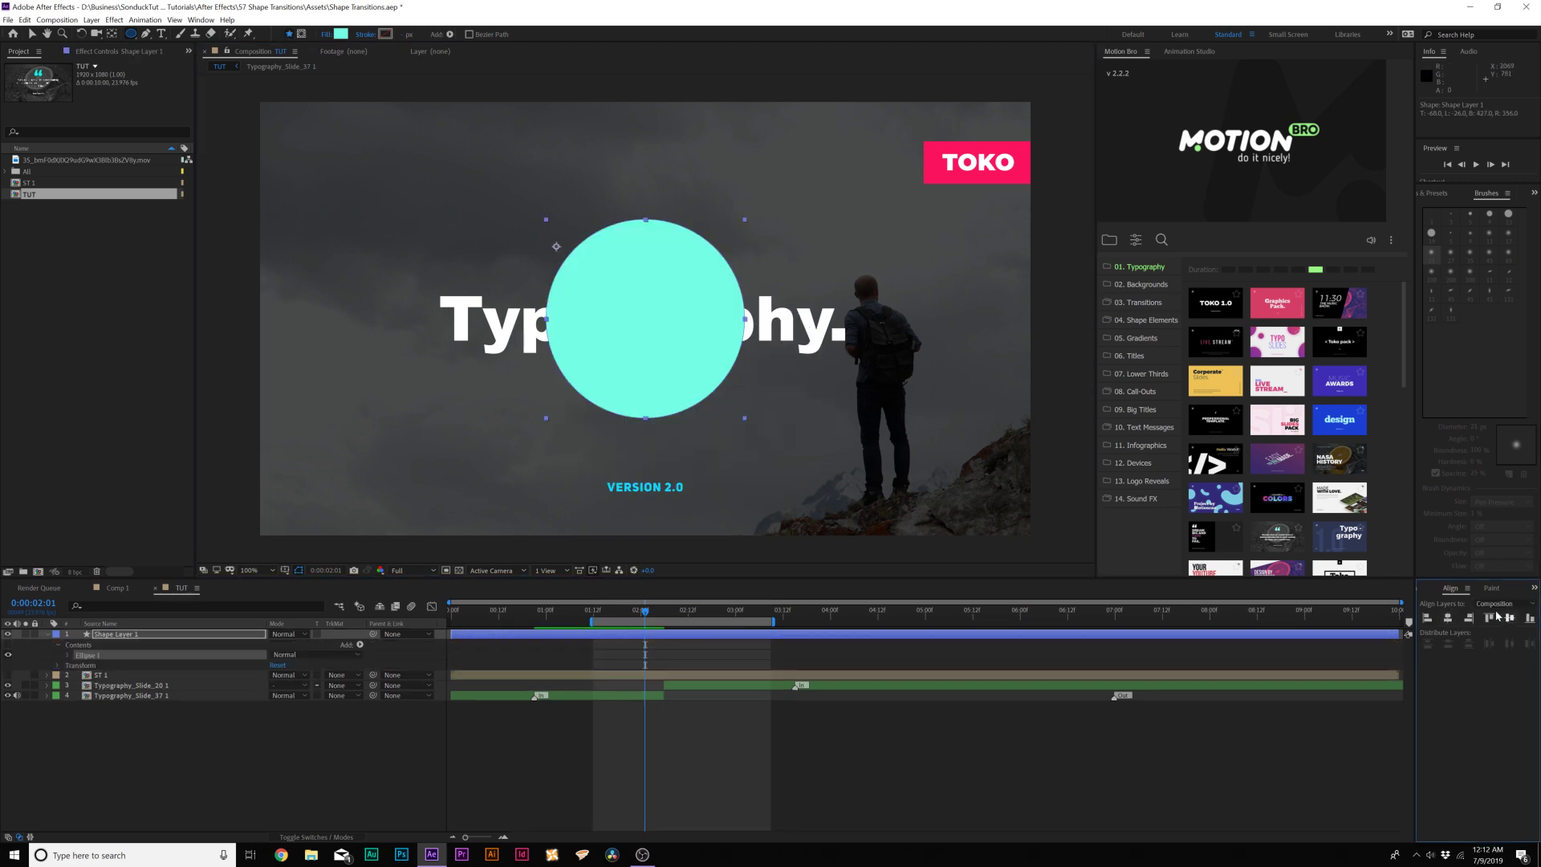
# - Snap the circle's anchor point to its own centre with Ctrl+Alt+Home
pyautogui.click(111, 34)
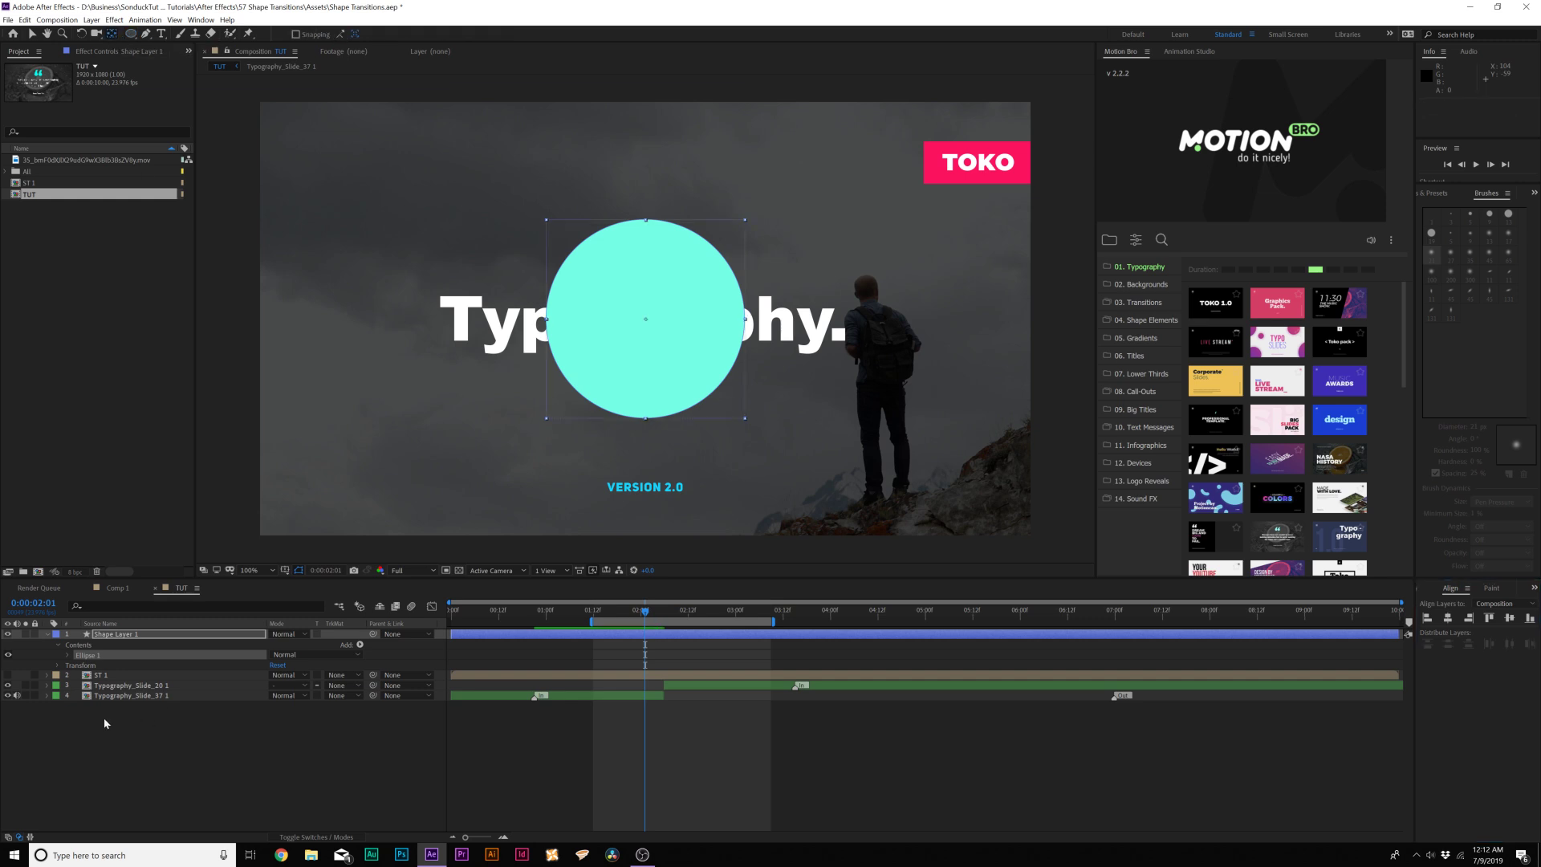
pyautogui.click(112, 634)
pyautogui.hotkey('ctrl', 'alt', 'Home')
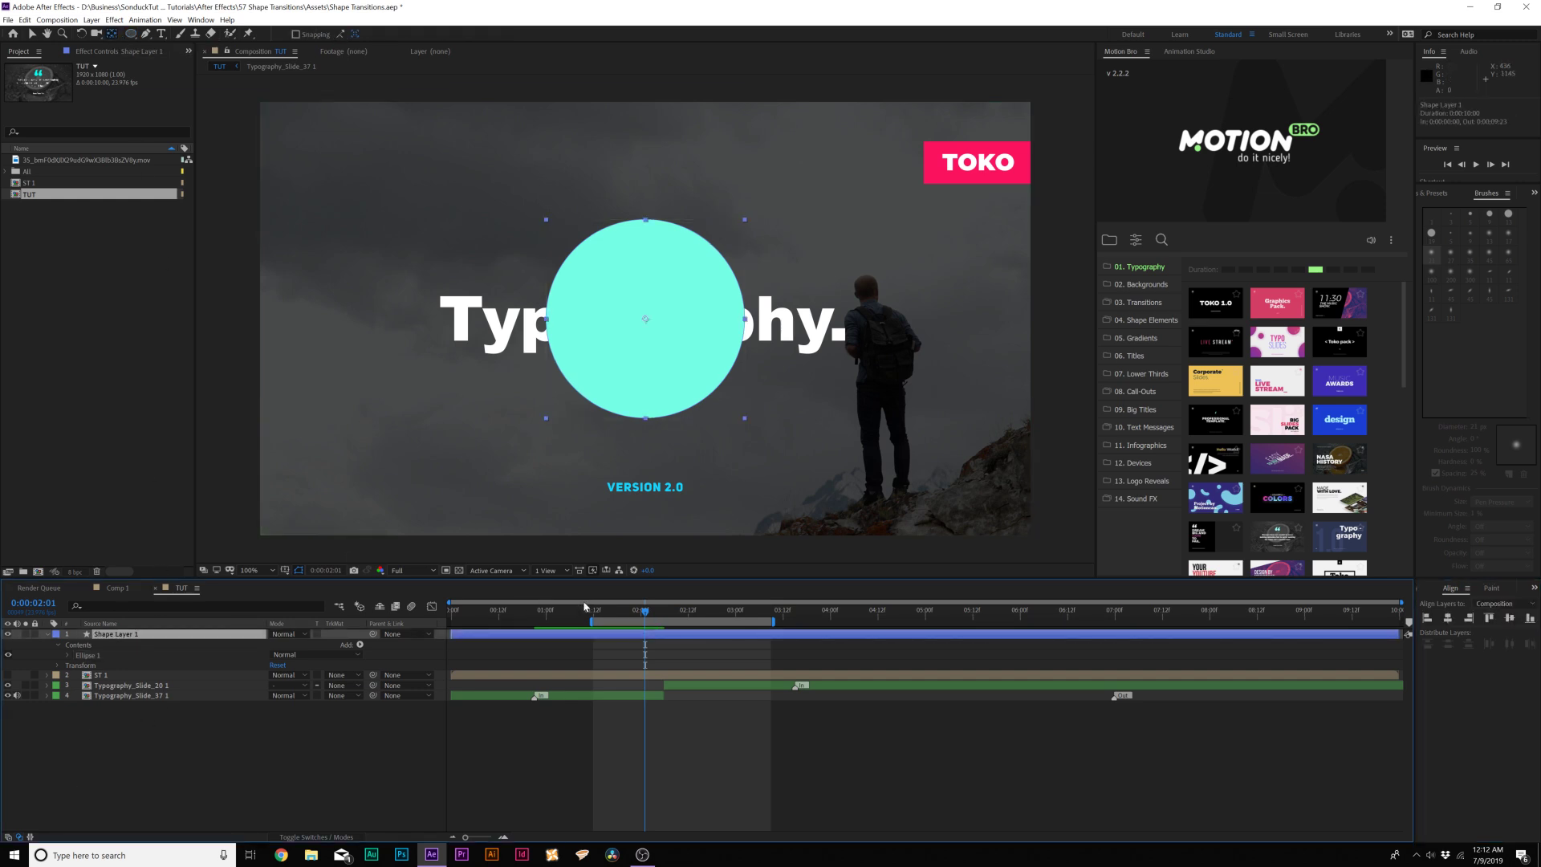
pyautogui.moveTo(541, 610); pyautogui.dragTo(180, 657)
# - Keyframe the circle's Scale from 0% at frame 0 to about 564% covering the frame
pyautogui.press('v')
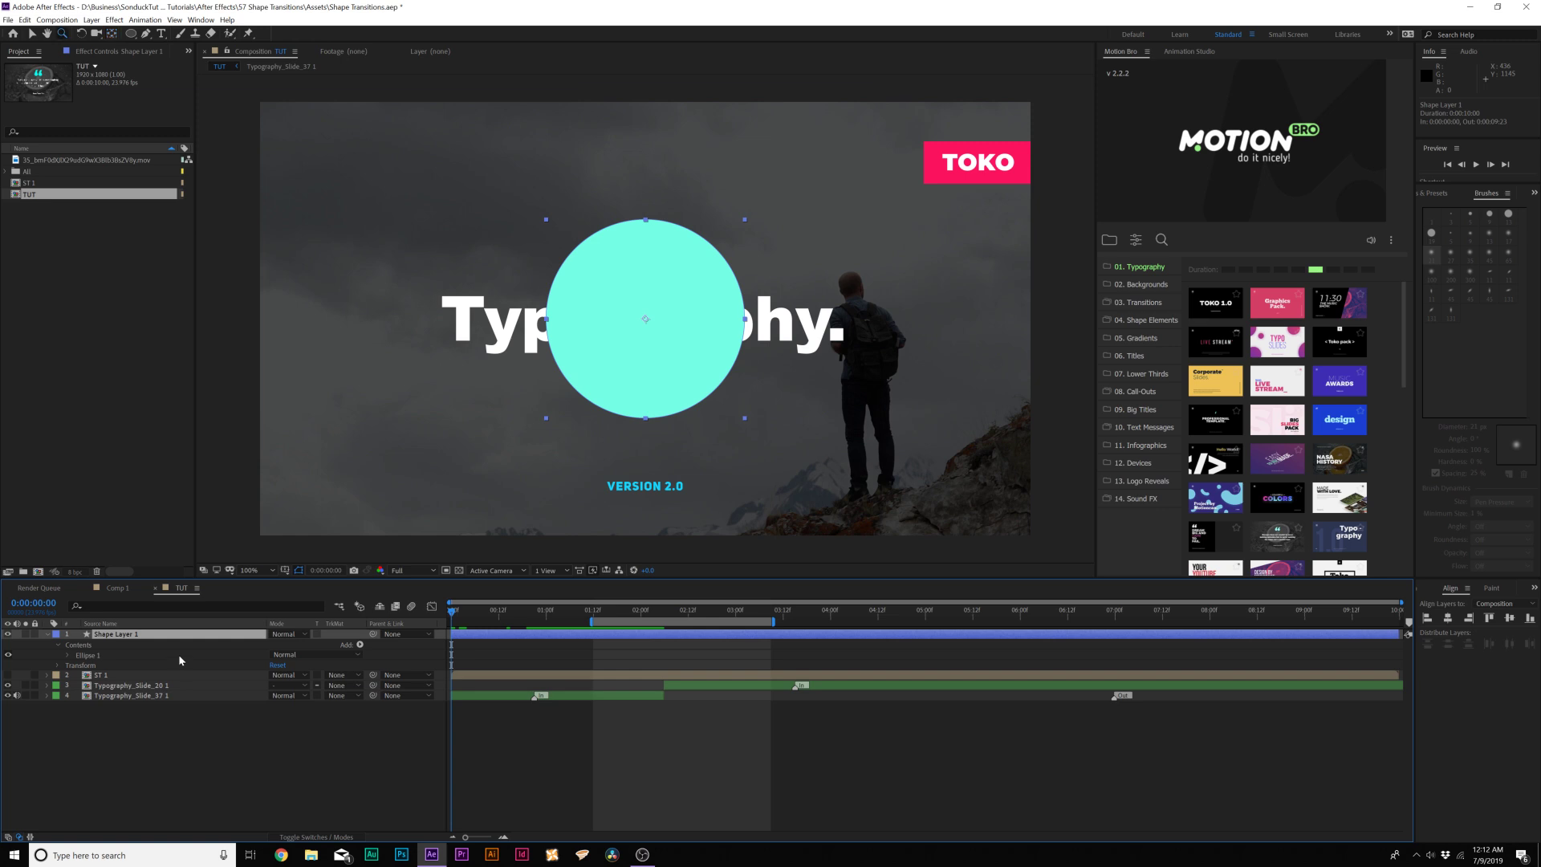
pyautogui.press('s')
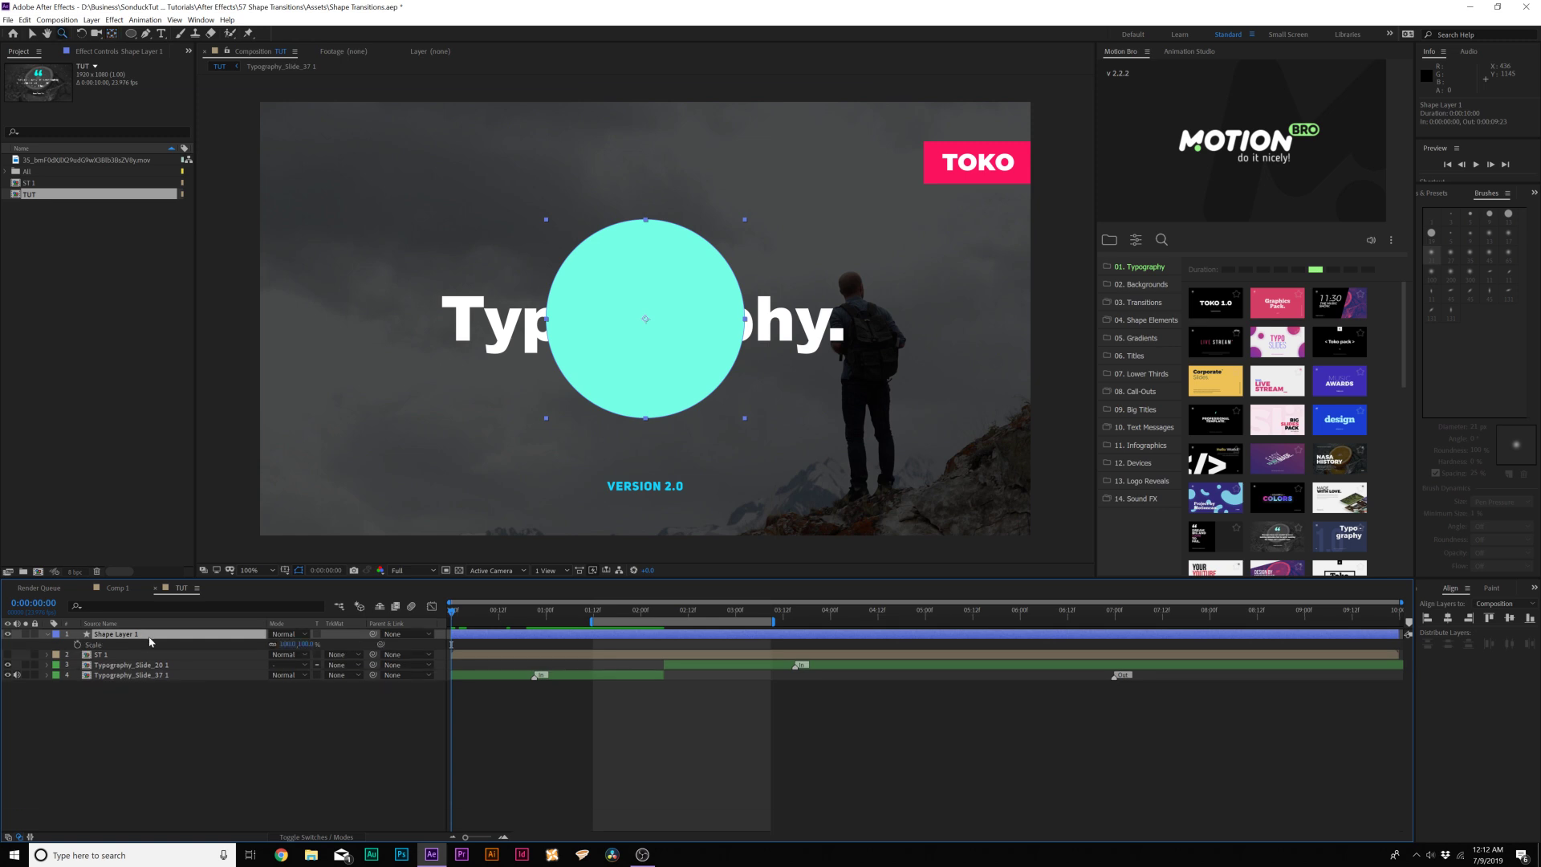
pyautogui.click(78, 645)
pyautogui.moveTo(288, 643); pyautogui.dragTo(530, 645)
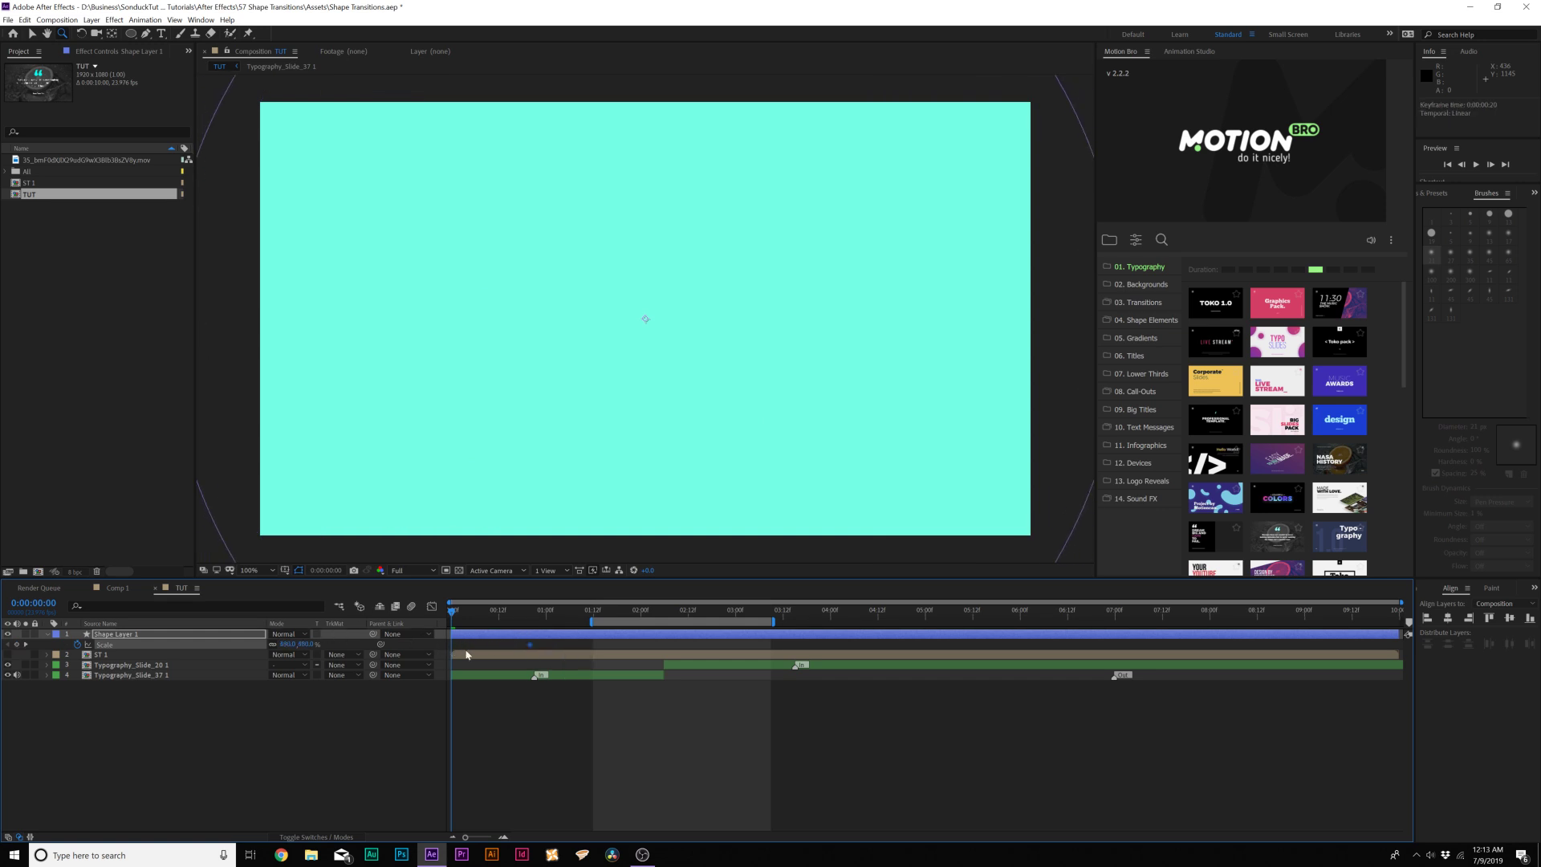
pyautogui.write('0')
pyautogui.press('Return')
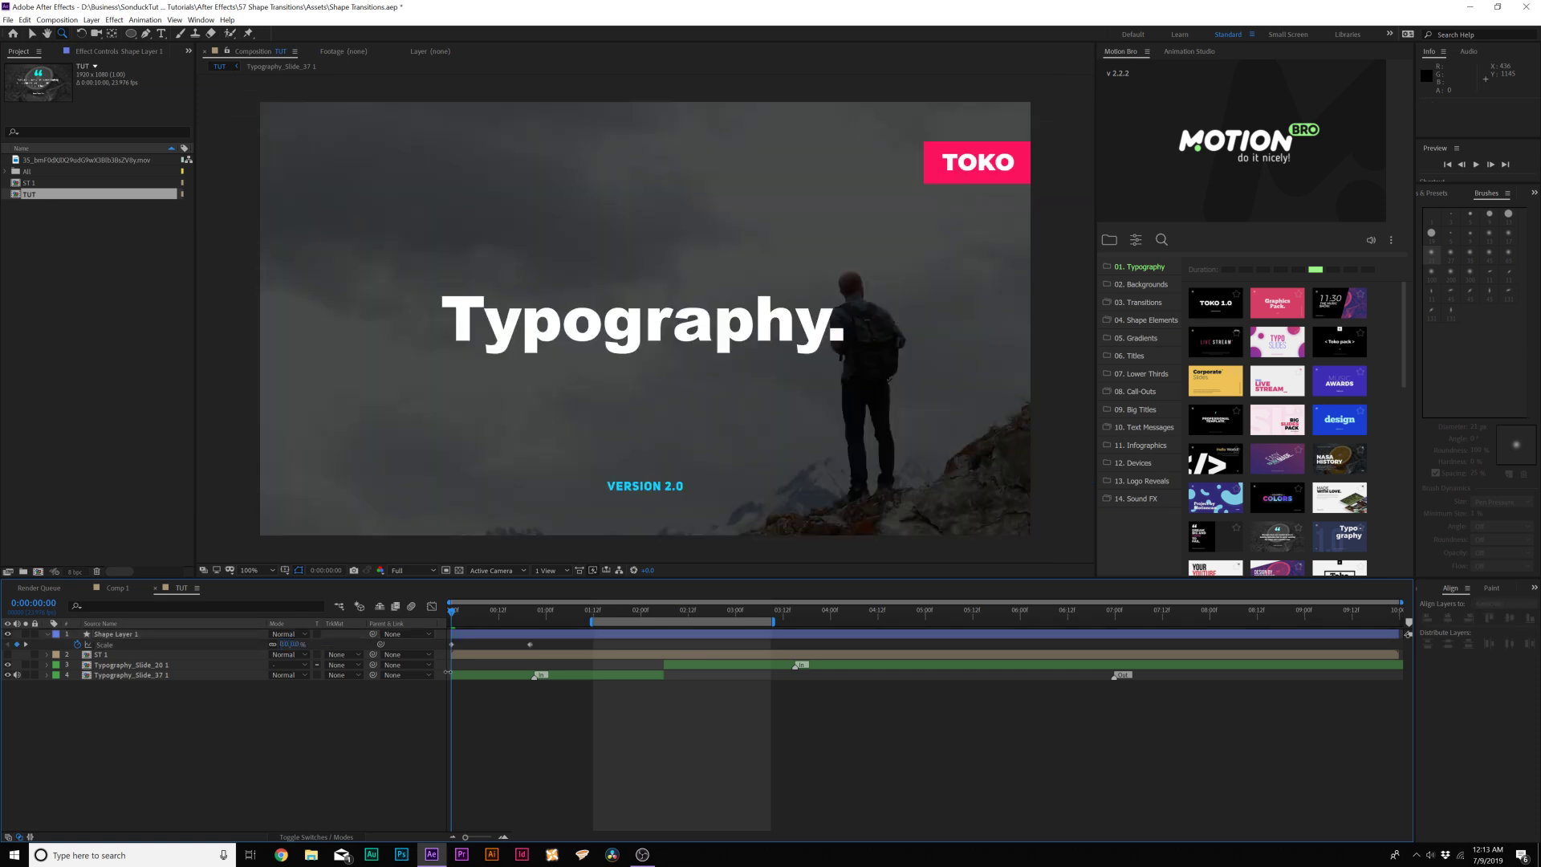
pyautogui.moveTo(453, 613); pyautogui.dragTo(431, 661)
# - Apply Easy Ease (F9) to both Scale keyframes of the circle
pyautogui.press('F9')
pyautogui.click(313, 724)
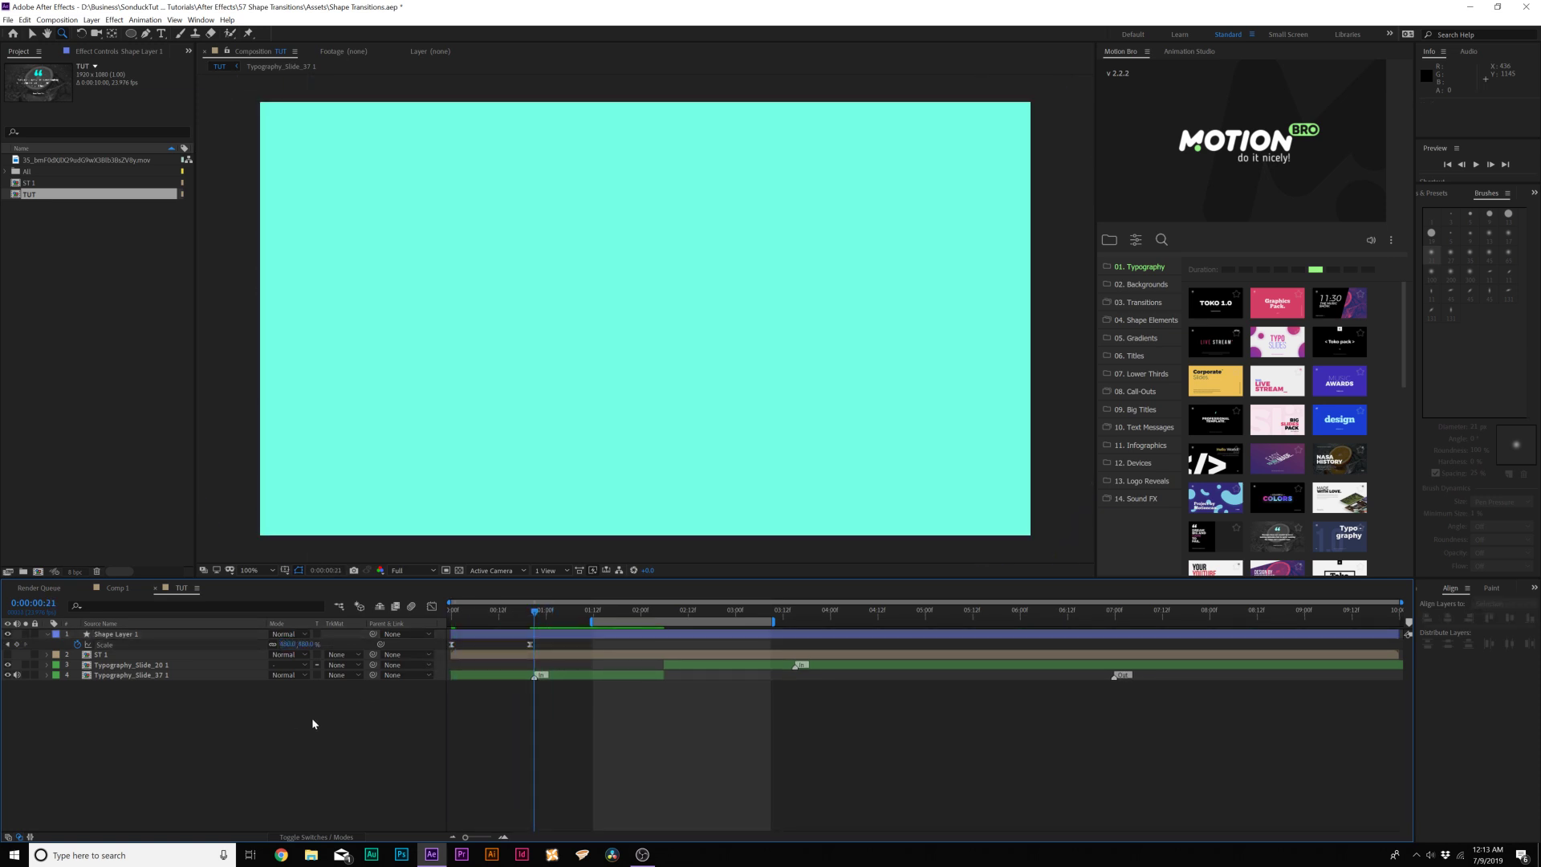
pyautogui.click(479, 612)
# - Duplicate the circle, use the copy as an Alpha Inverted Matte, and delay it a few frames
pyautogui.click(120, 635)
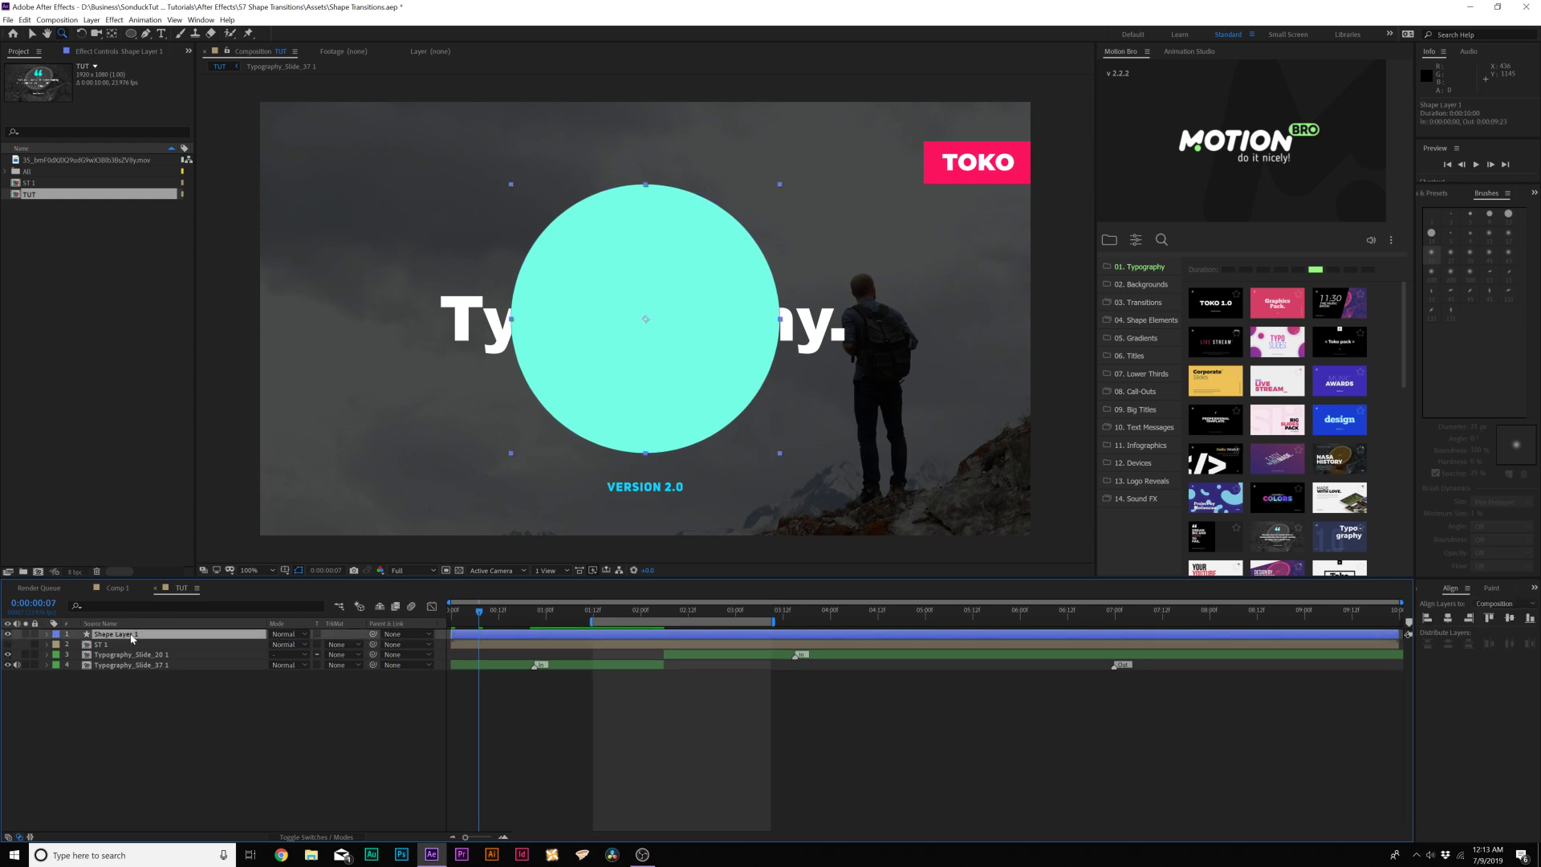
pyautogui.hotkey('ctrl', 'd')
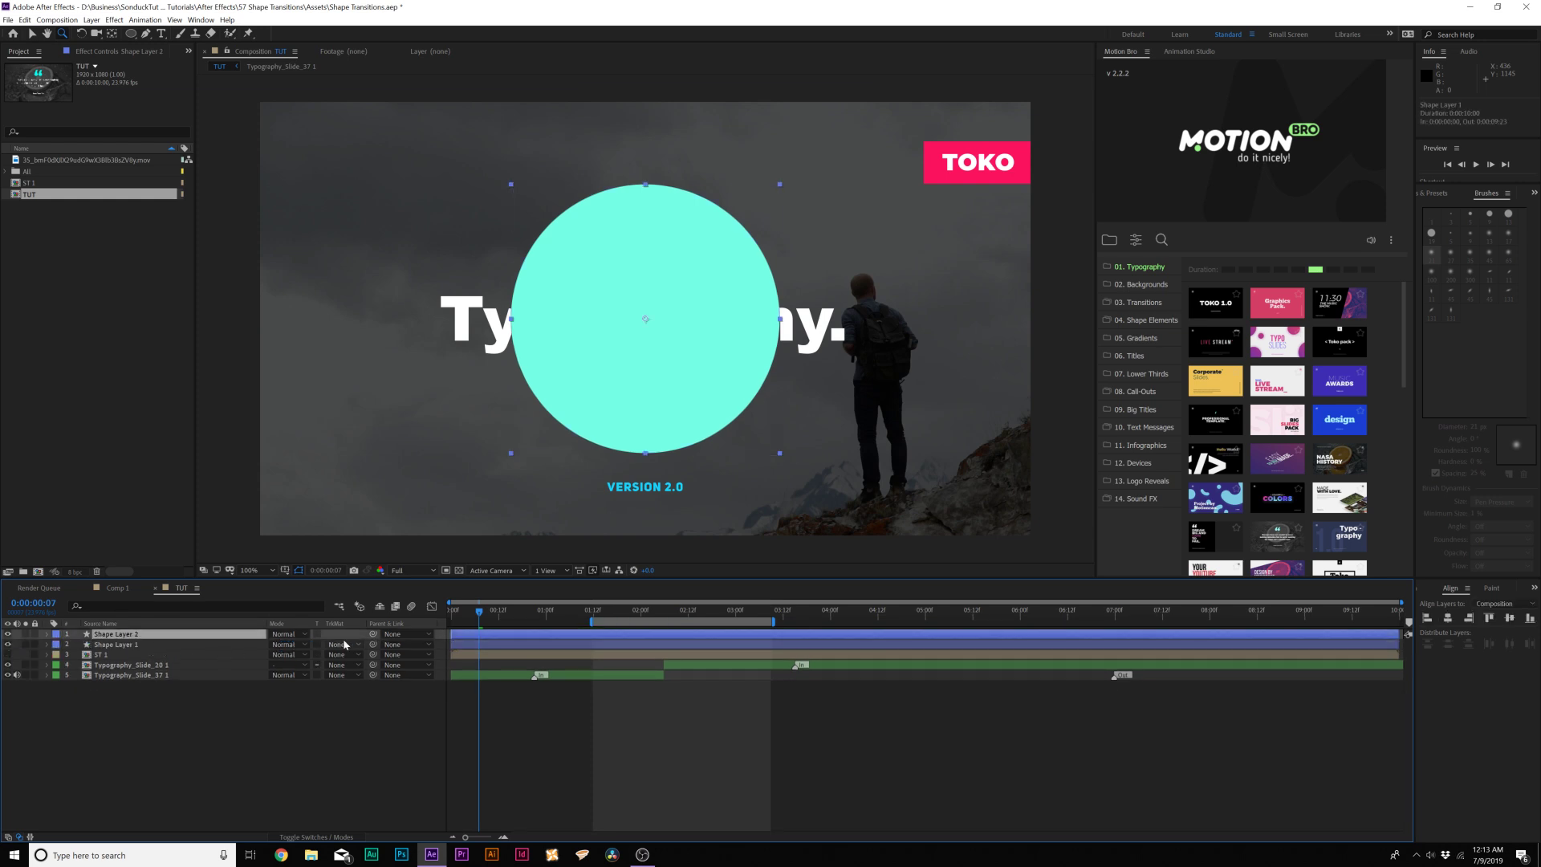
pyautogui.click(345, 644)
pyautogui.click(377, 681)
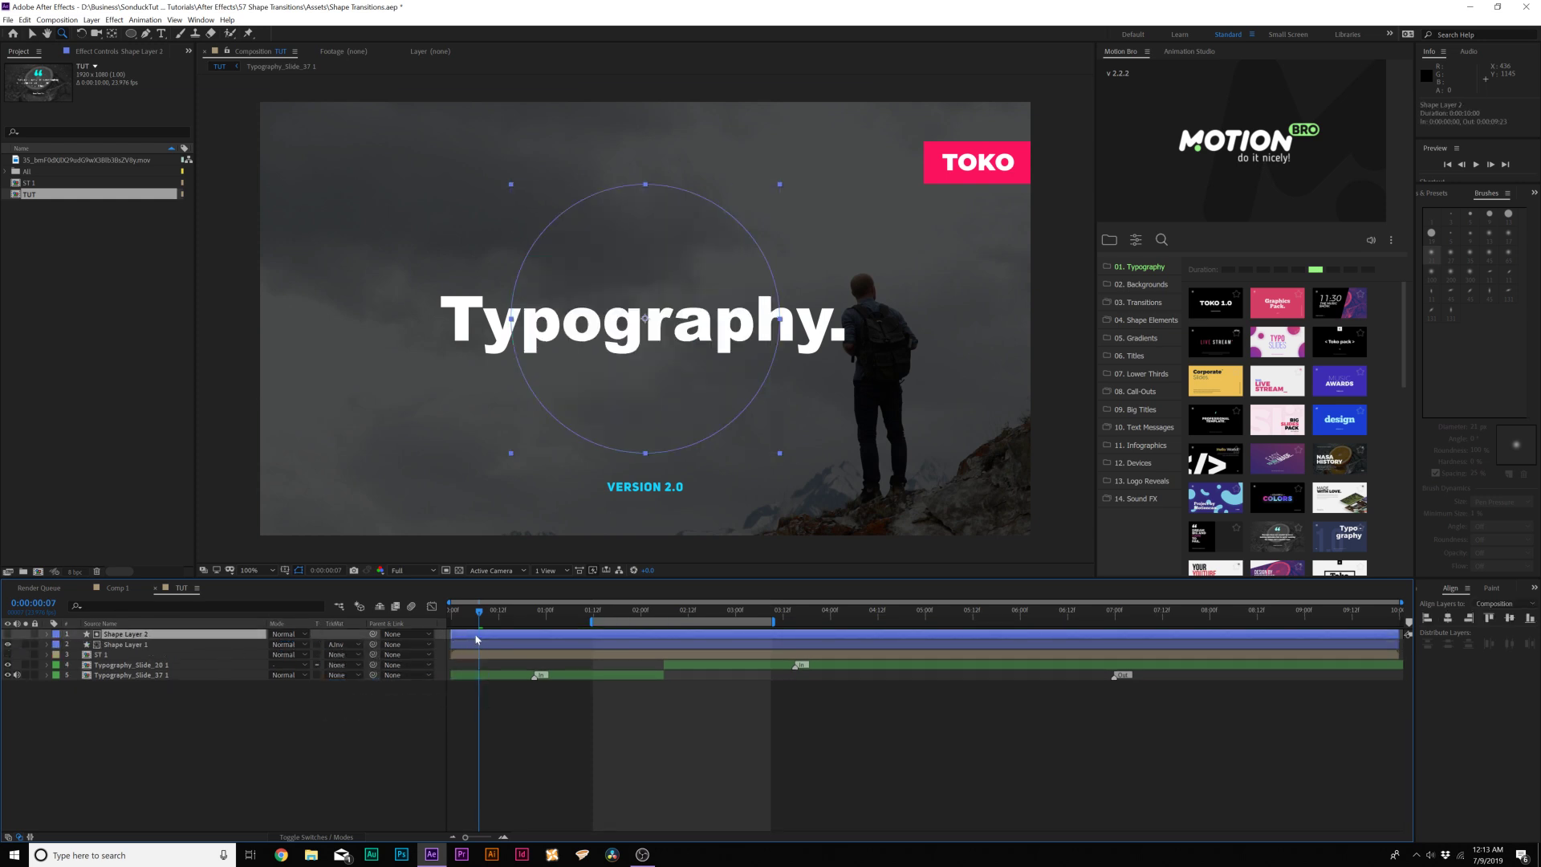
pyautogui.moveTo(476, 636); pyautogui.dragTo(502, 617)
pyautogui.keyDown('shift'); pyautogui.click(120, 645); pyautogui.keyUp('shift')
pyautogui.hotkey('ctrl', 'd')
# - Duplicate the ring layers, offset them later, and color the new ring yellow EEFF74
pyautogui.hotkey('ctrl', 'z')
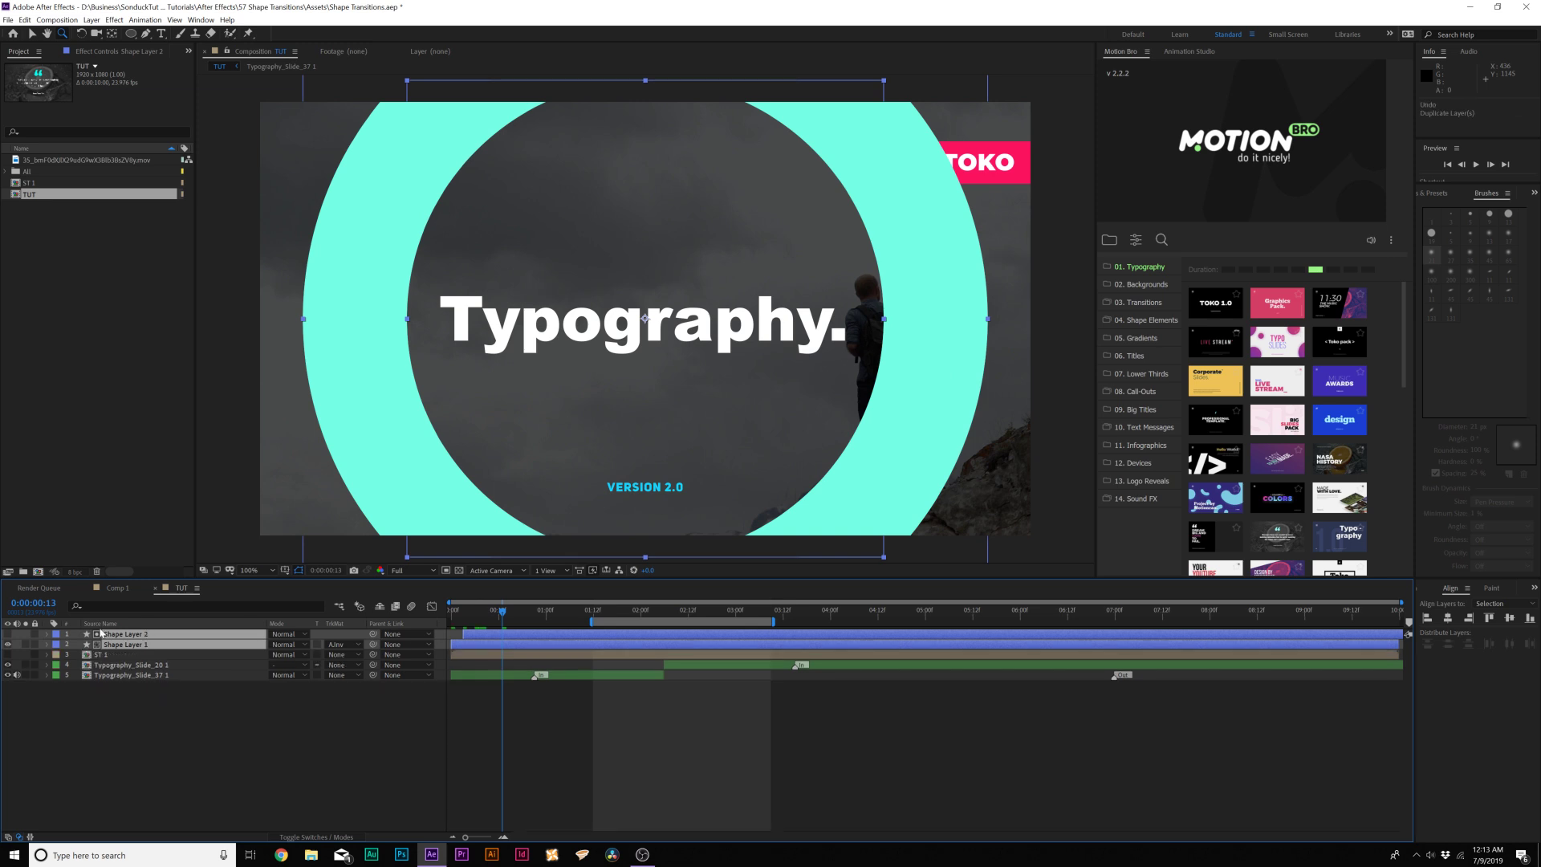
pyautogui.hotkey('ctrl', 'd')
pyautogui.moveTo(471, 644); pyautogui.dragTo(481, 645)
pyautogui.click(437, 34)
pyautogui.moveTo(946, 418); pyautogui.dragTo(946, 465)
pyautogui.click(1033, 338)
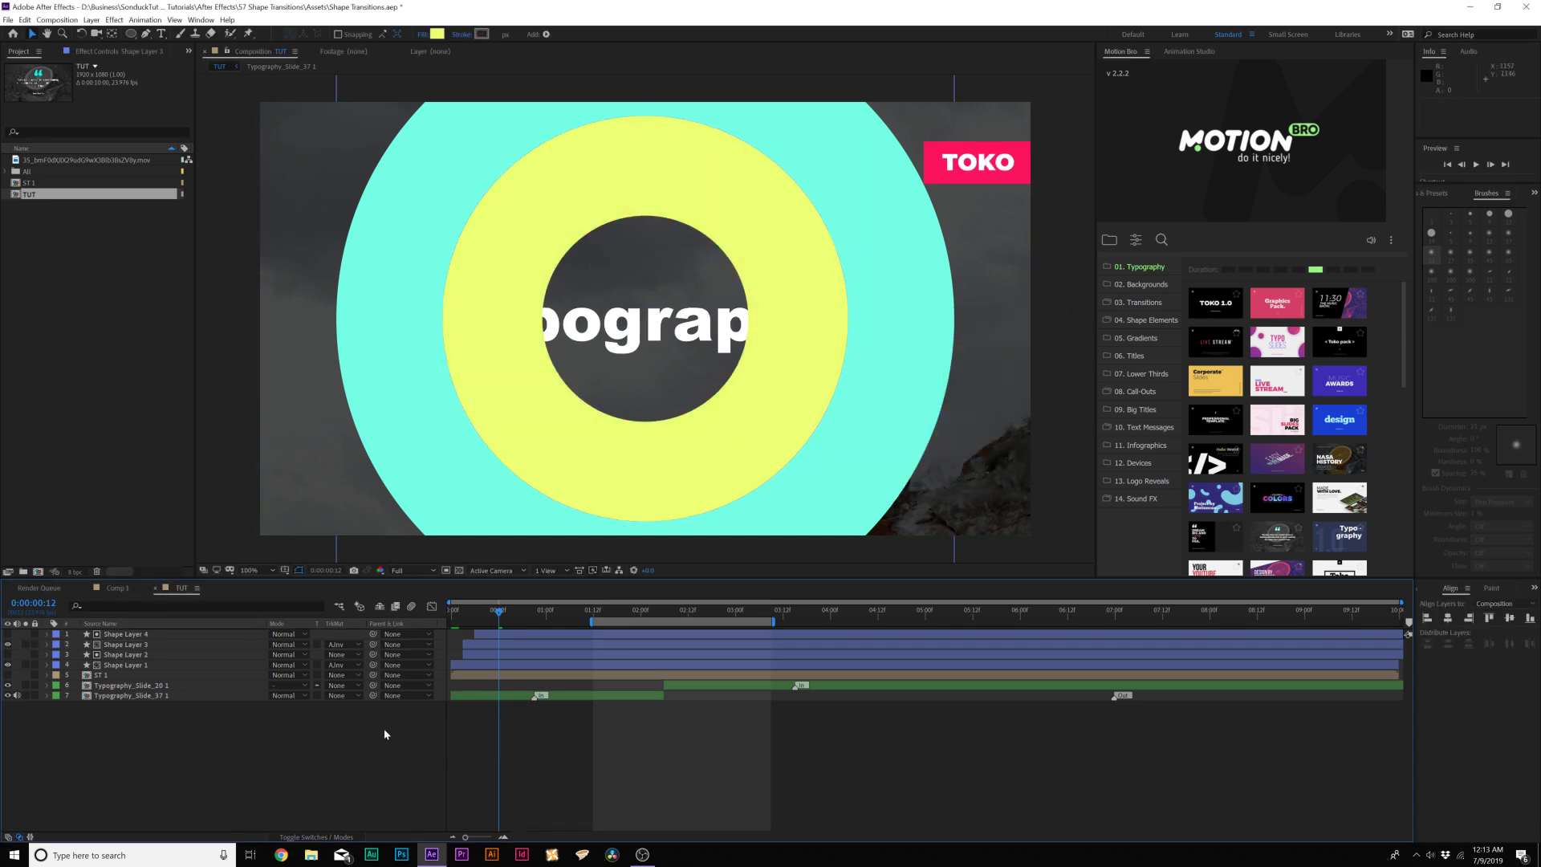
pyautogui.moveTo(479, 612); pyautogui.dragTo(640, 611)
# - Duplicate the yellow ring layers, offset them, and make the third ring cyan
pyautogui.keyDown('ctrl'); pyautogui.click(116, 635); pyautogui.keyUp('ctrl')
pyautogui.hotkey('ctrl', 'd')
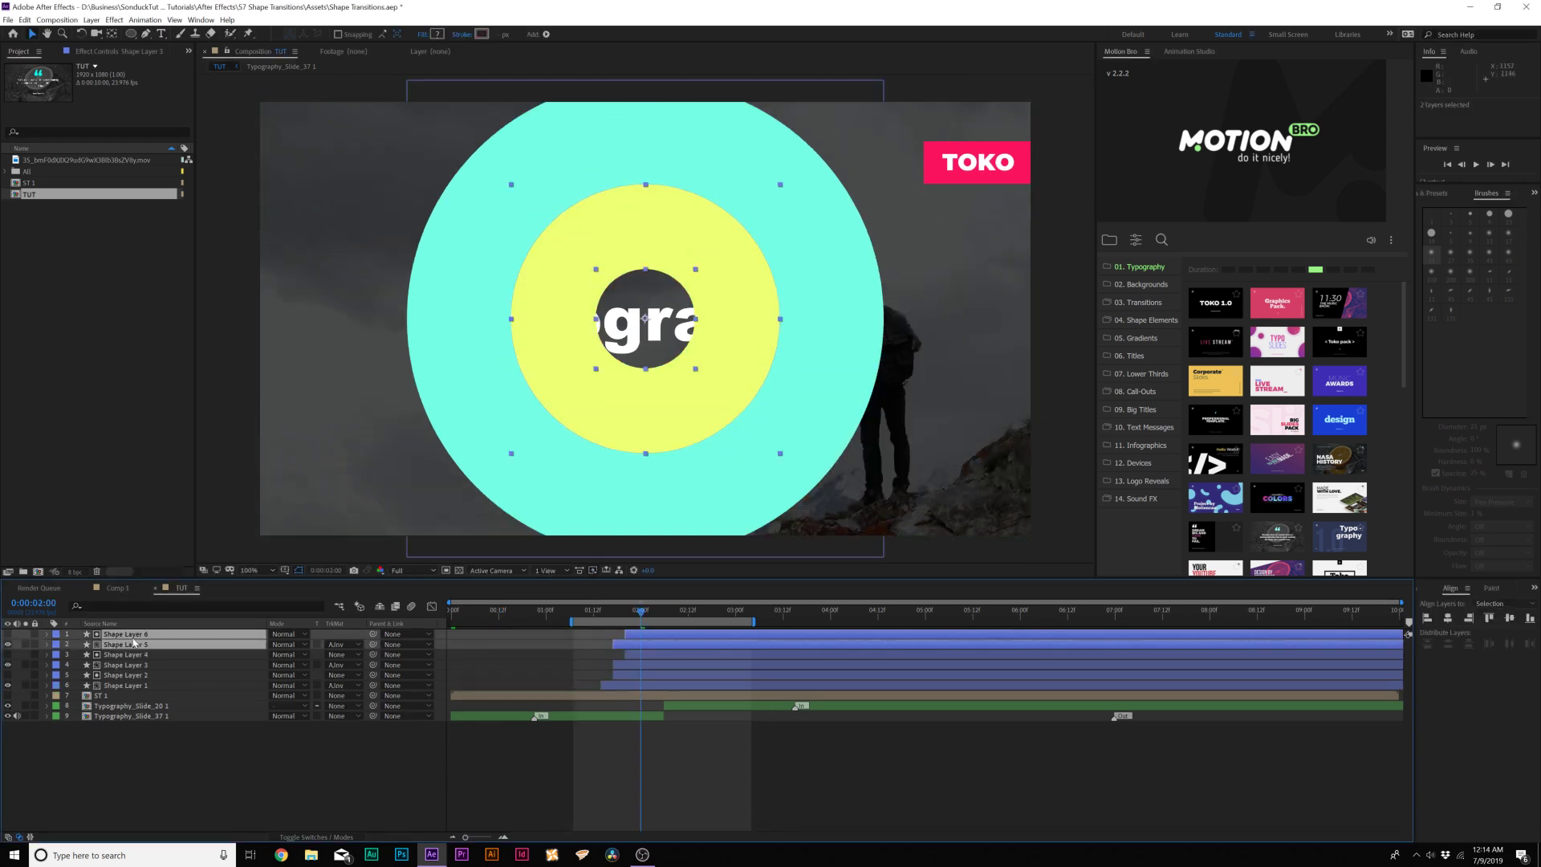
pyautogui.moveTo(665, 648); pyautogui.dragTo(676, 647)
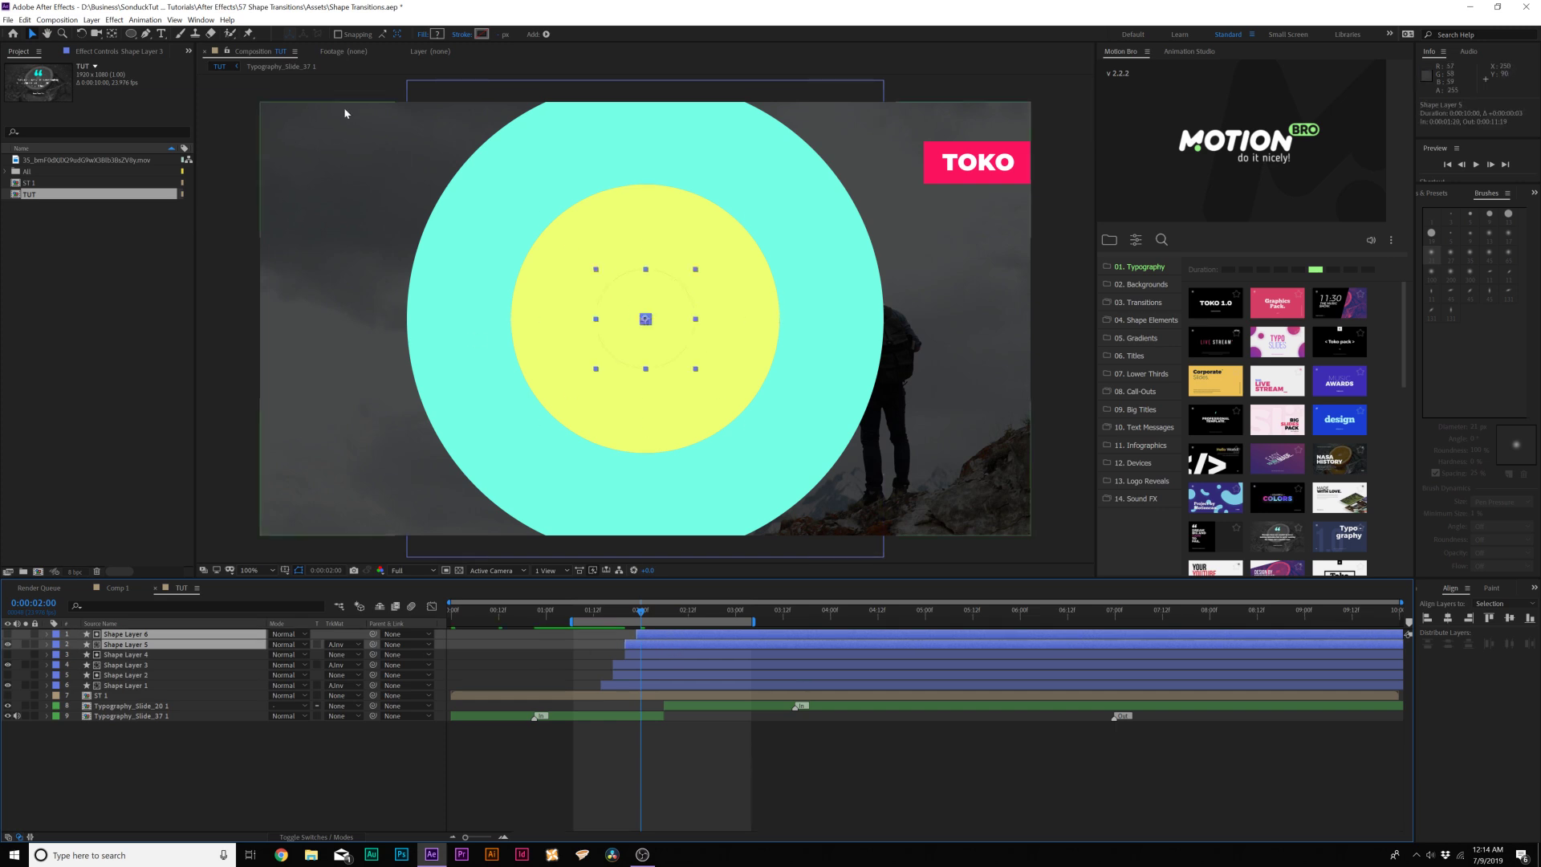
pyautogui.click(157, 747)
pyautogui.click(125, 645)
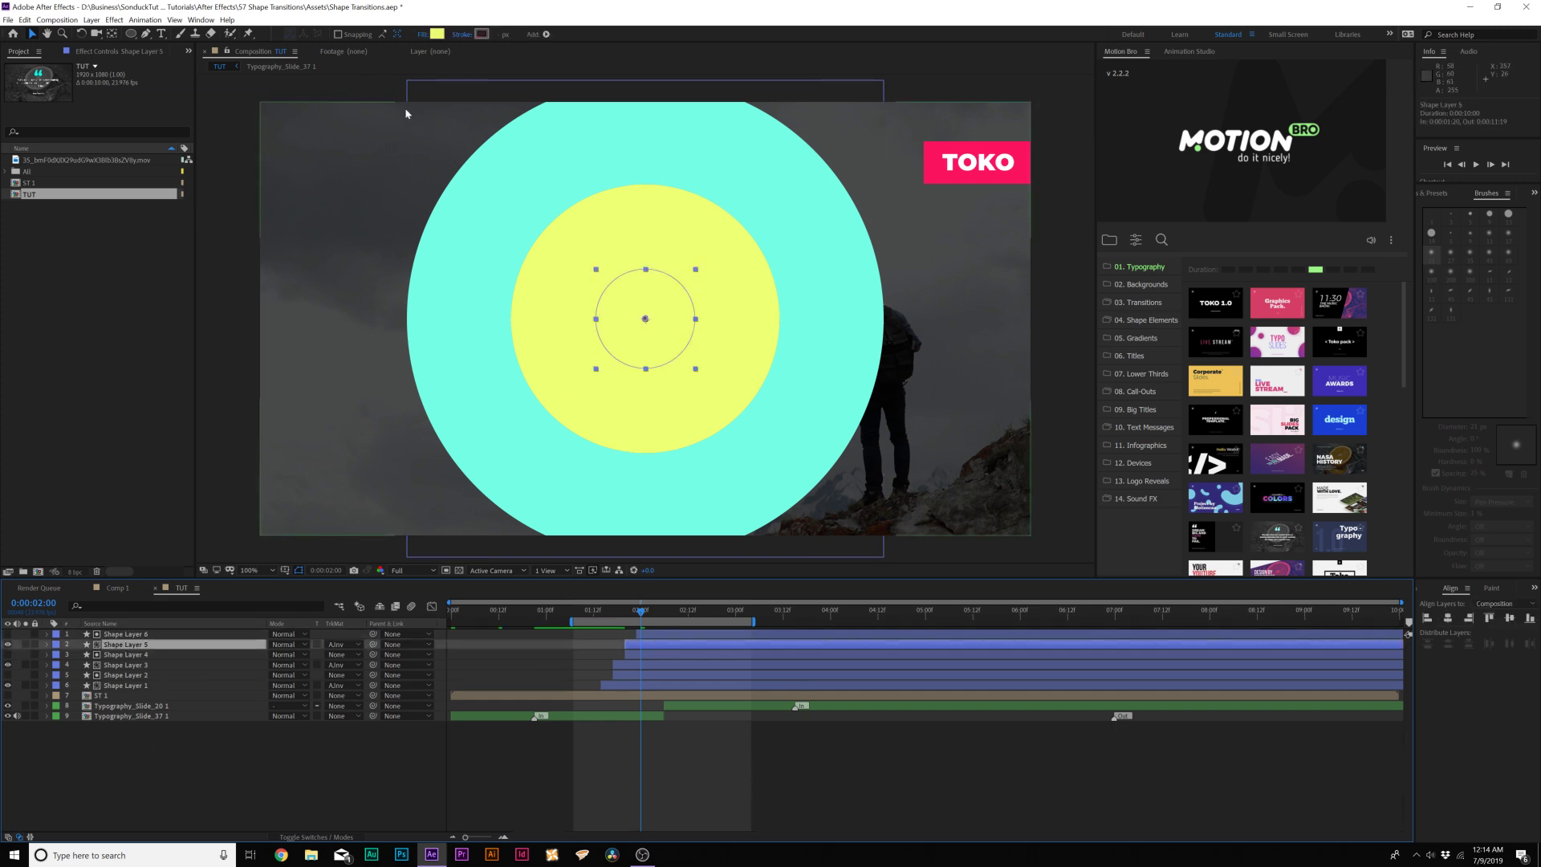
pyautogui.click(437, 34)
pyautogui.click(1033, 341)
# - Select all six ring layers and shift them slightly later into the quote transition
pyautogui.click(593, 799)
pyautogui.press('space')
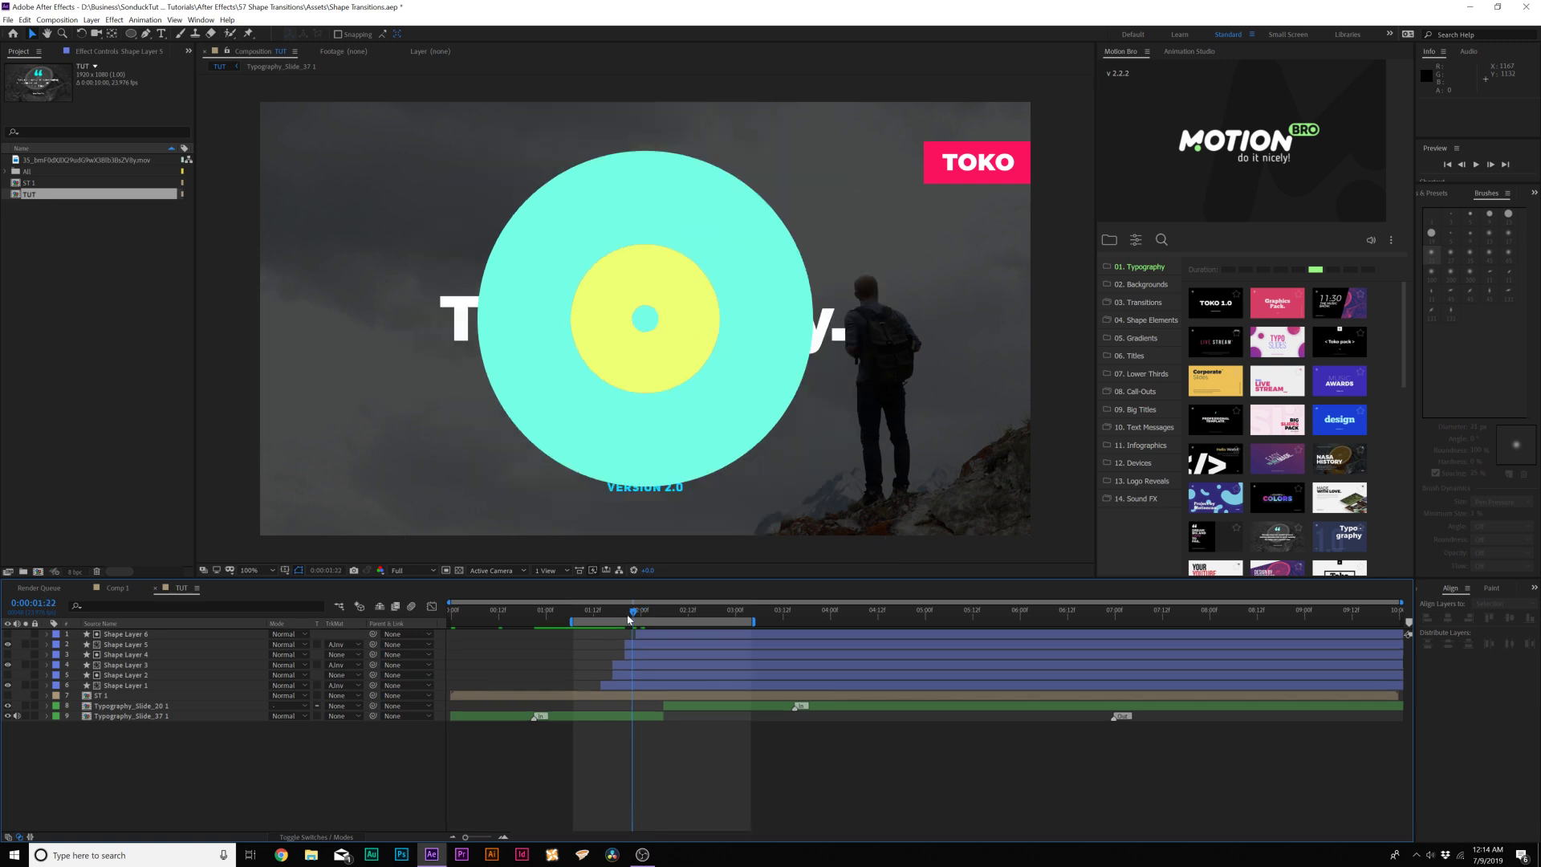
pyautogui.moveTo(594, 628); pyautogui.dragTo(632, 672)
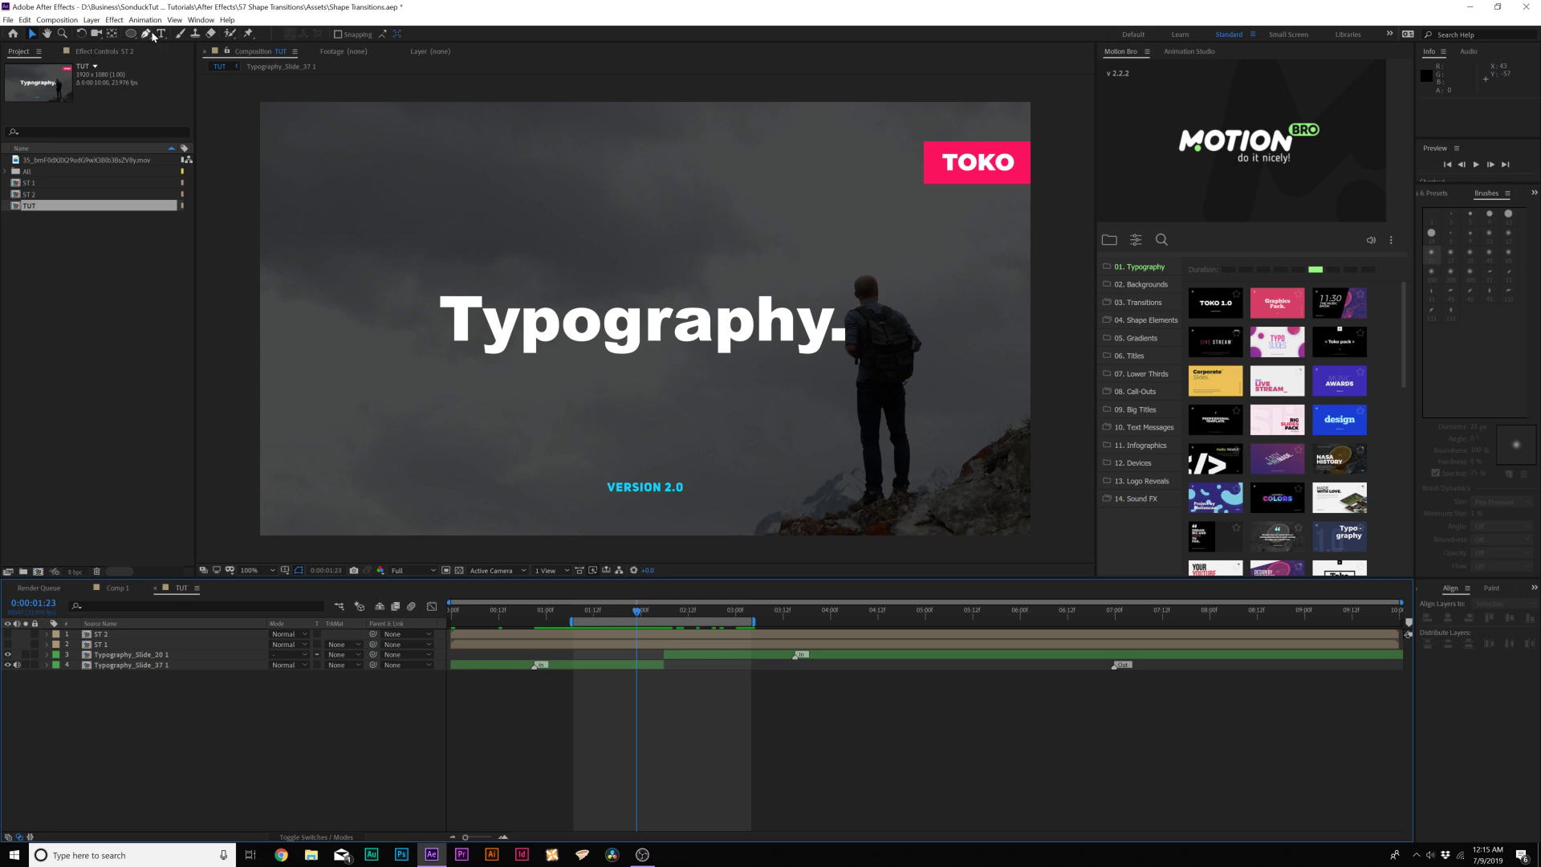
# - Set the Pen tool to no fill with a thick stroke and place a point at the frame's top-left corner
pyautogui.click(148, 34)
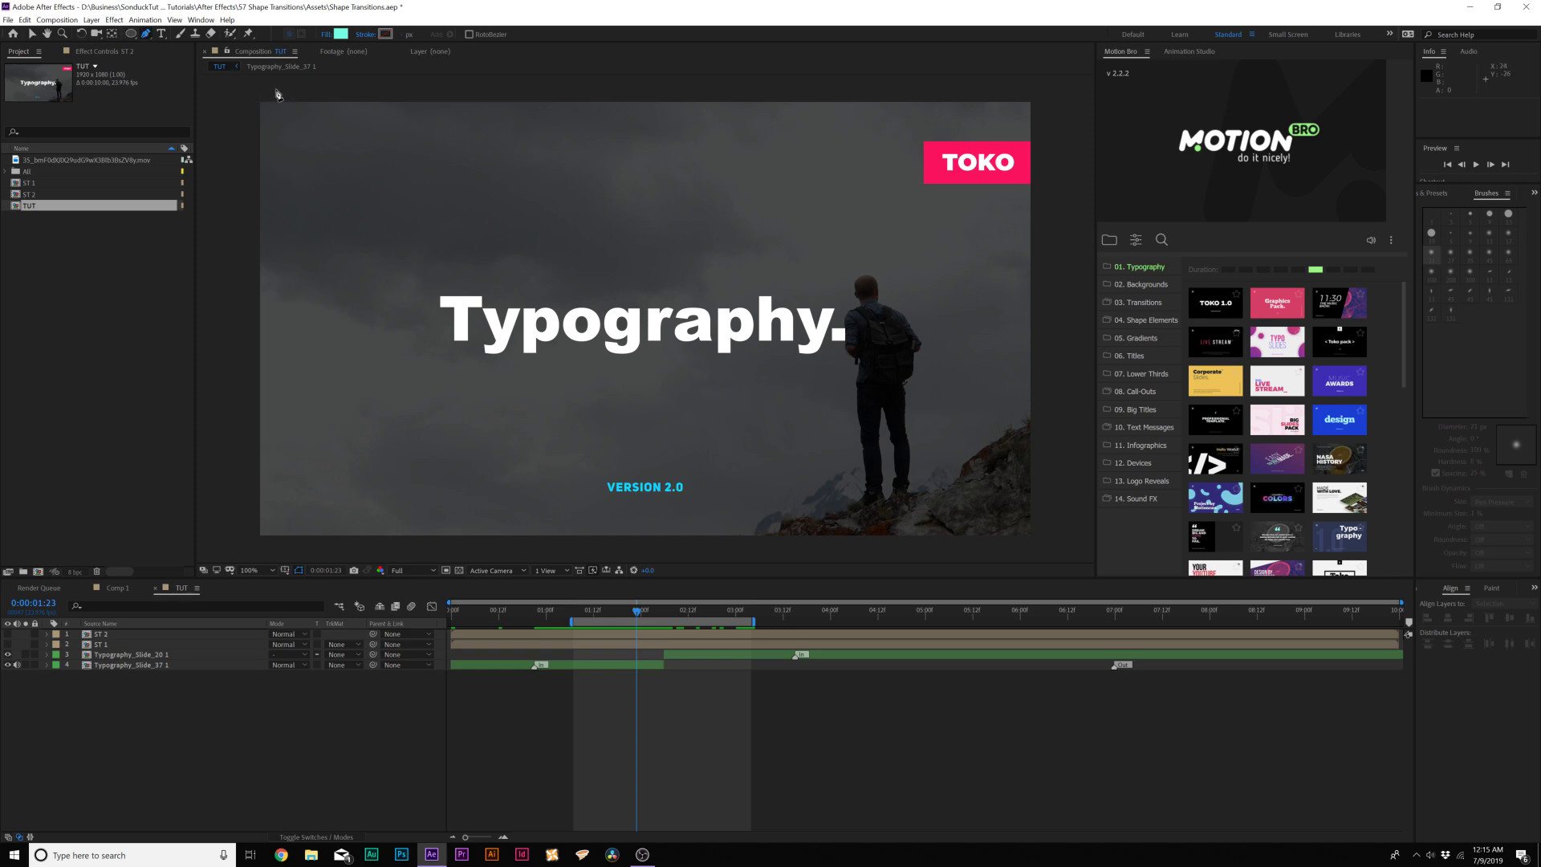
pyautogui.click(326, 35)
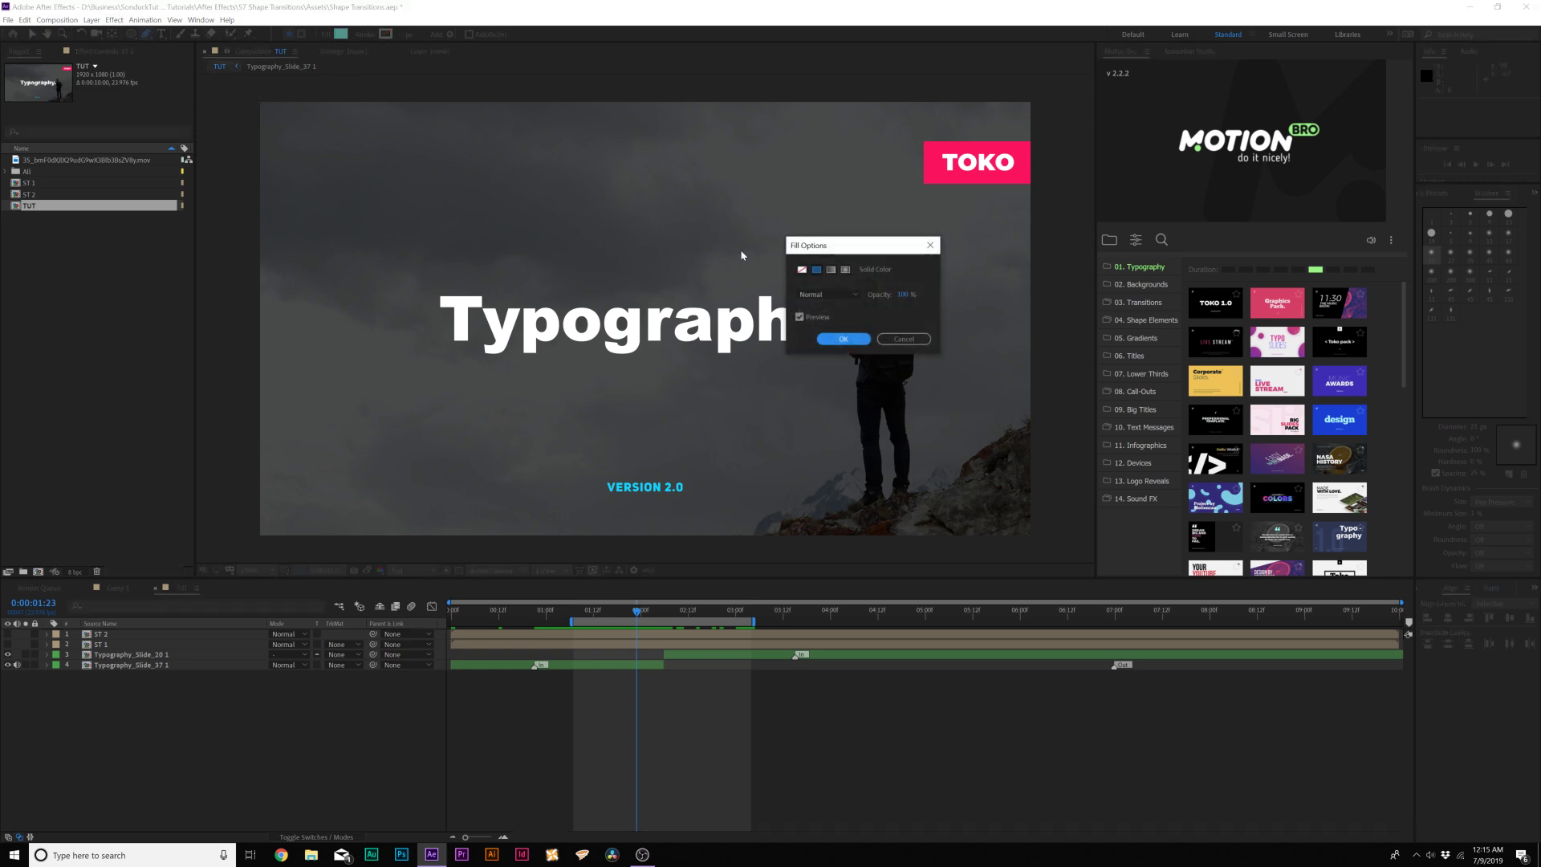
pyautogui.click(854, 345)
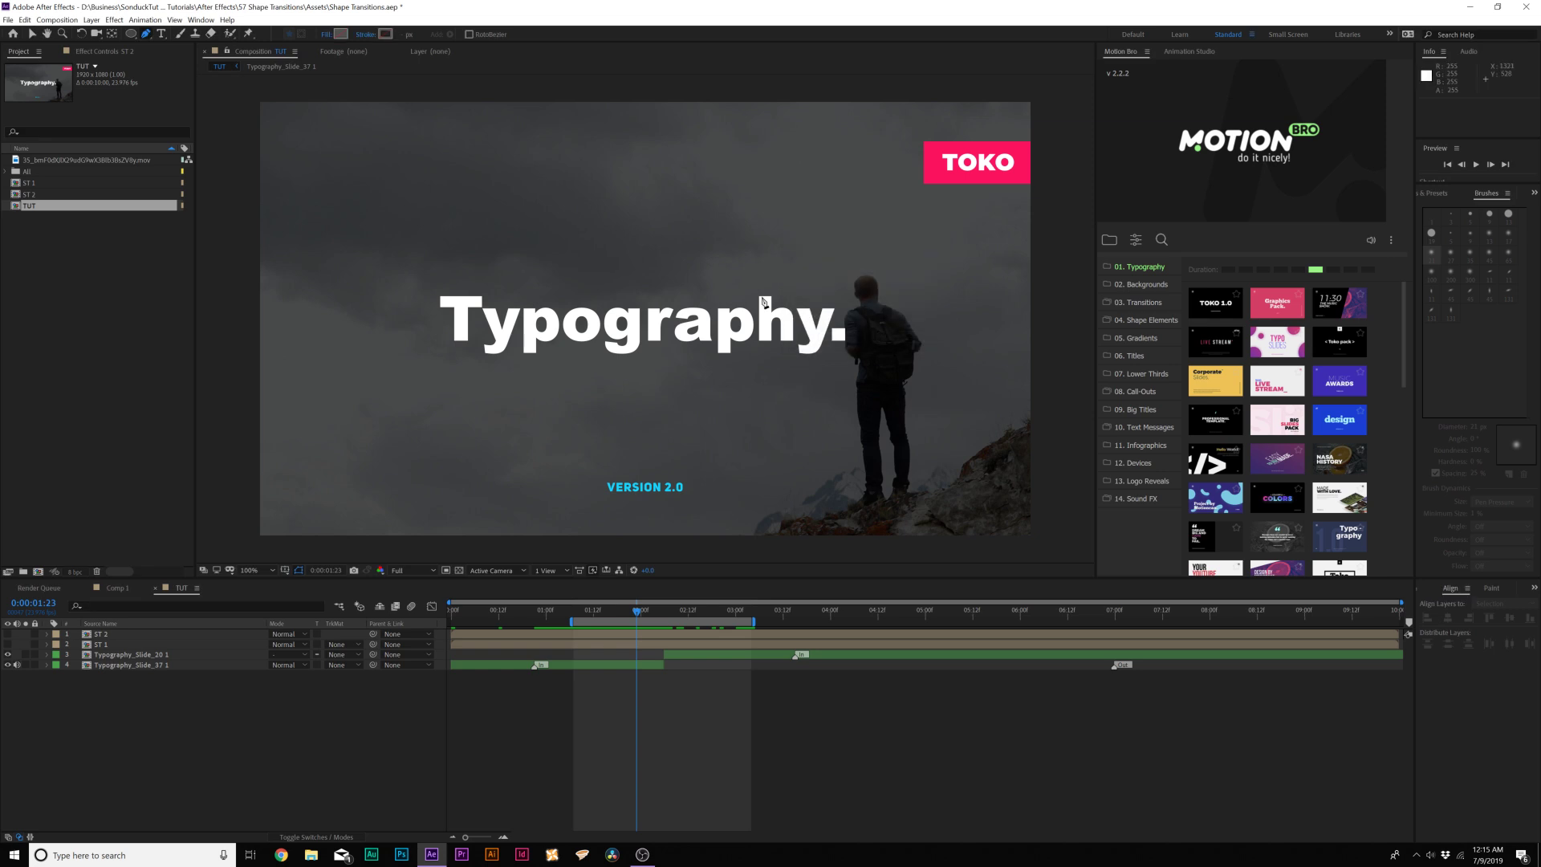
pyautogui.click(367, 34)
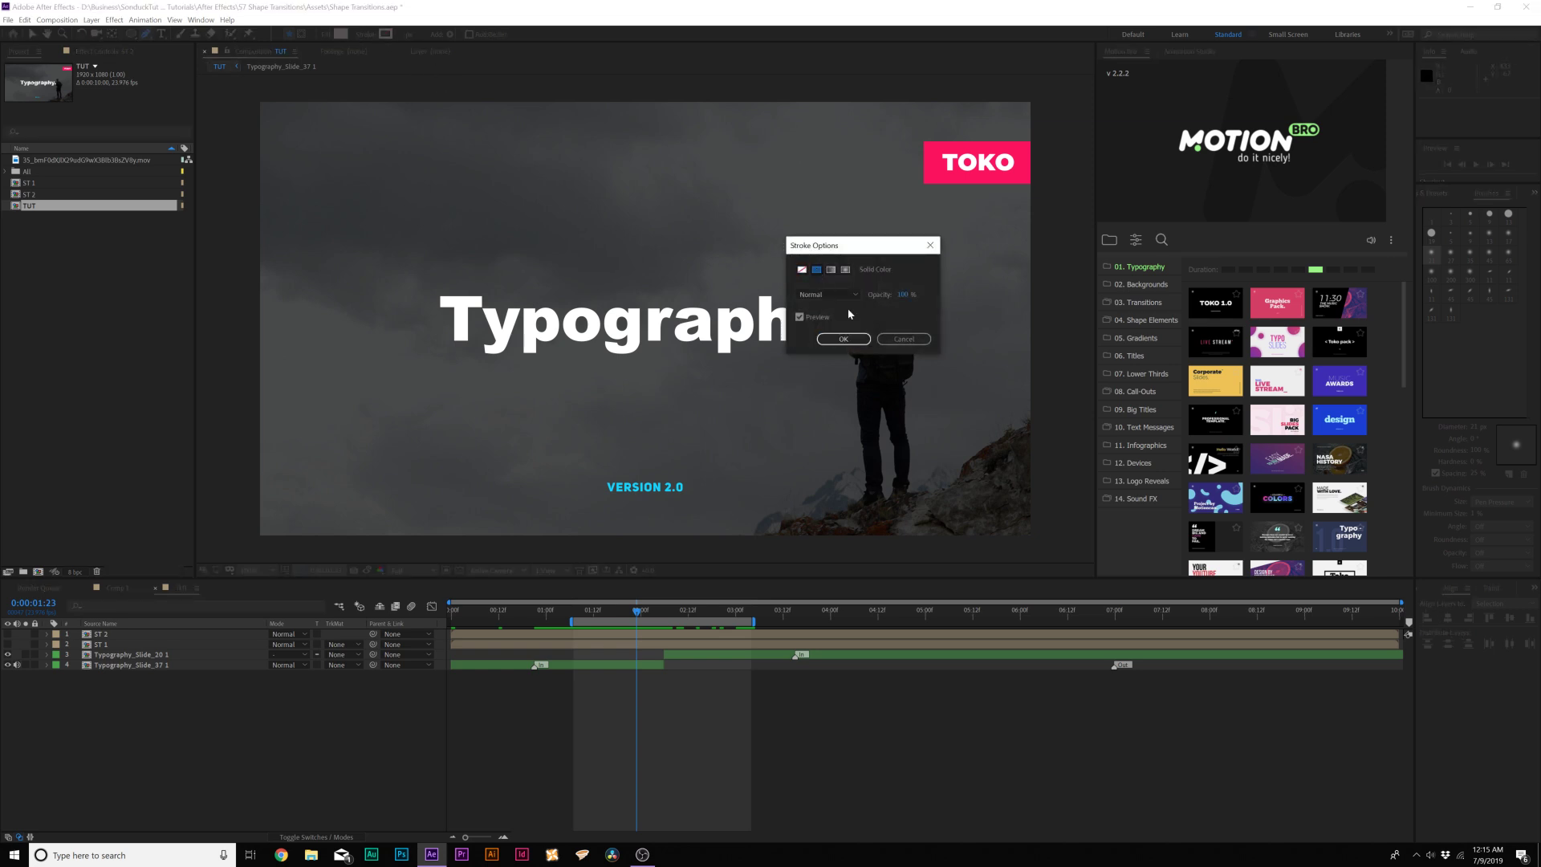
pyautogui.click(843, 339)
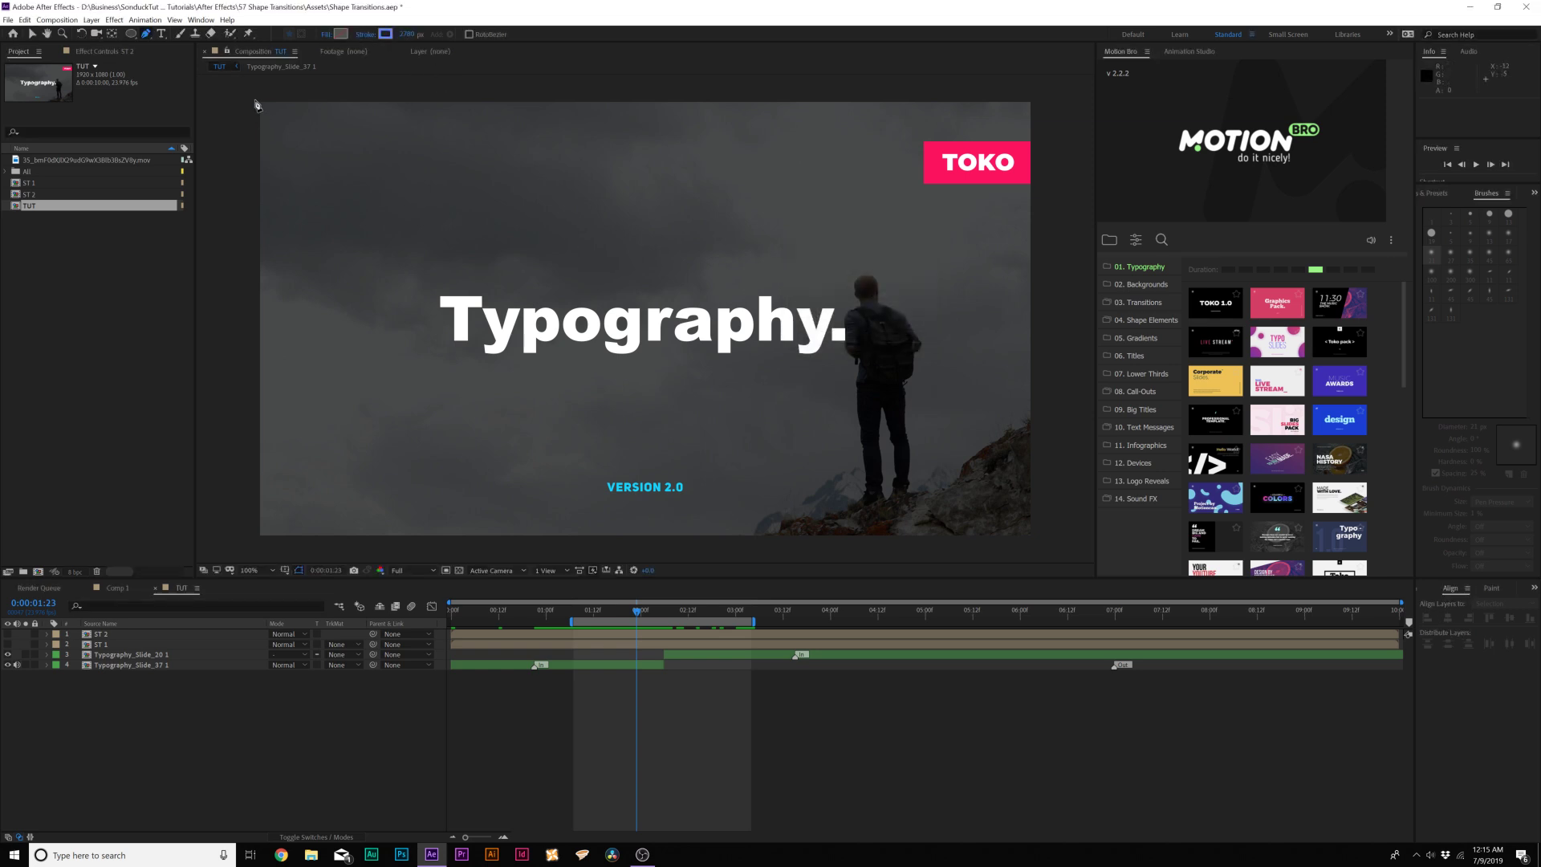
pyautogui.click(255, 98)
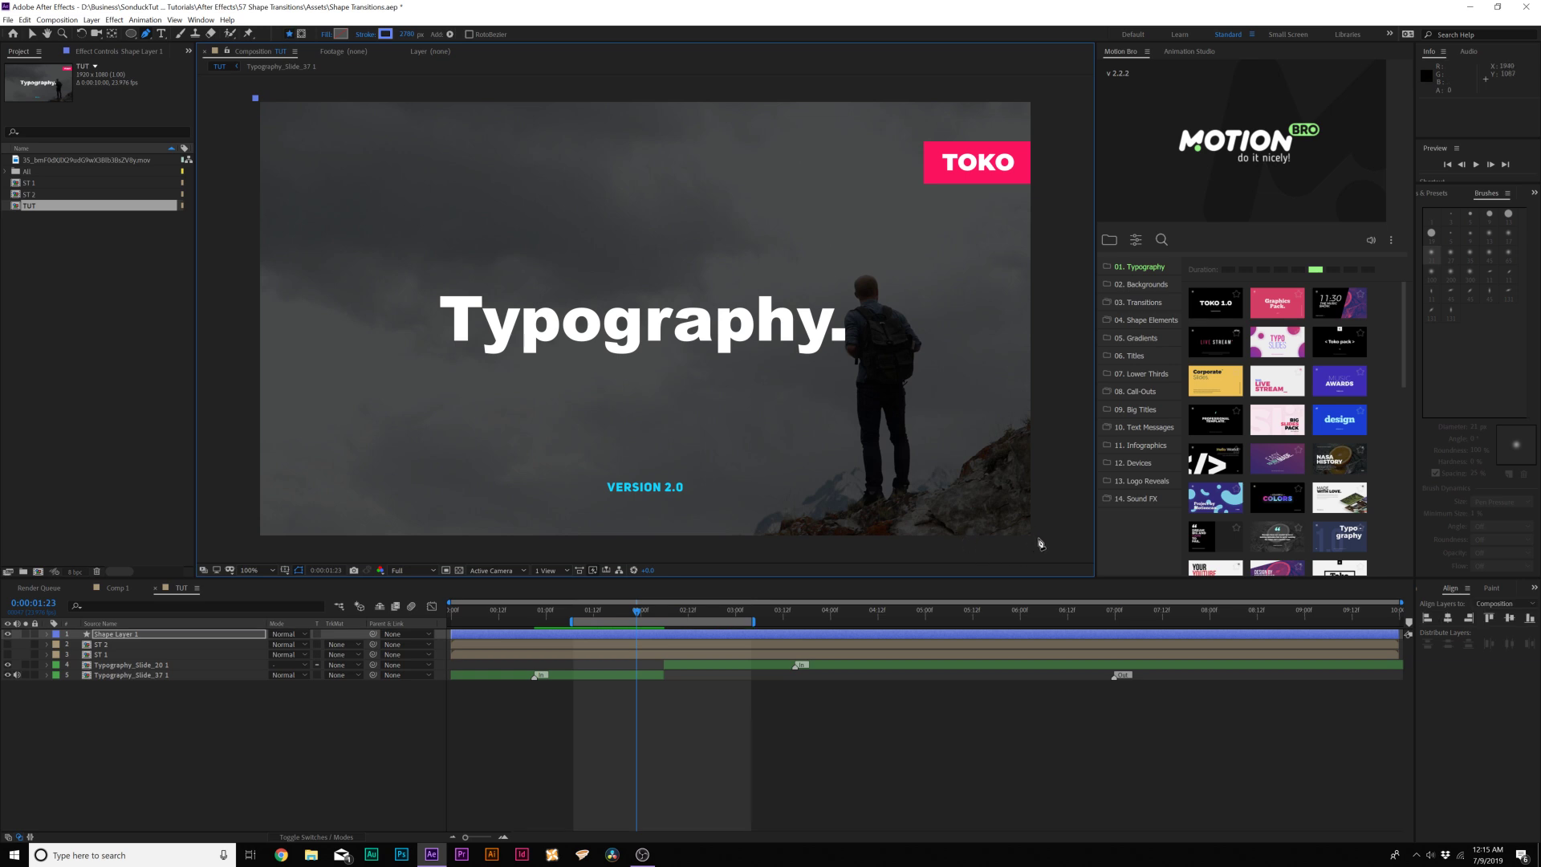
# - Undo the stray width change and keyframe Shape 1's Stroke Width at 0 on frame 0
pyautogui.hotkey('ctrl', 'z')
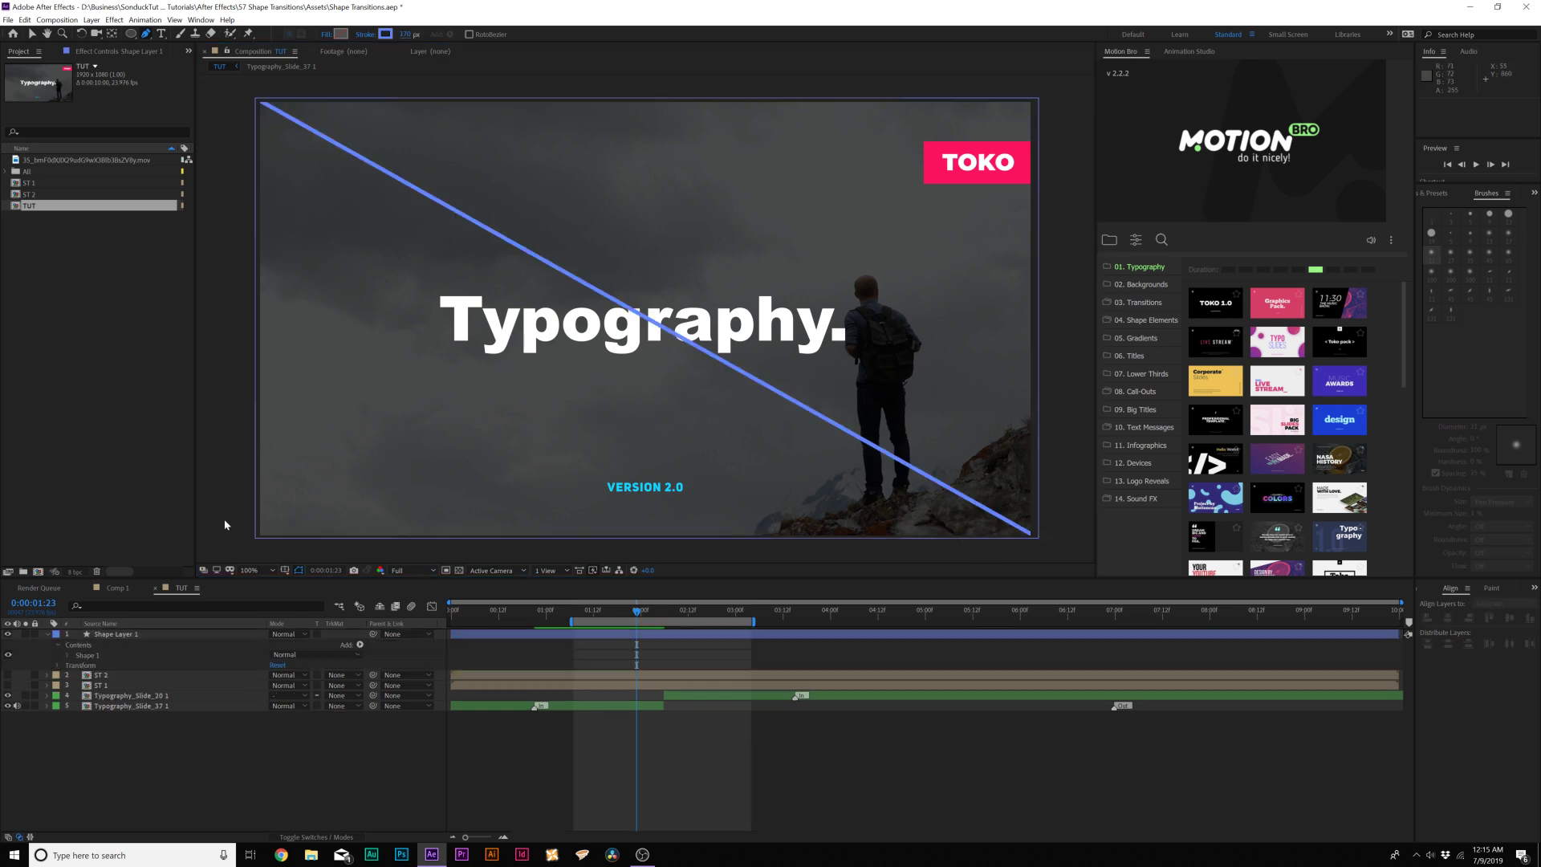
pyautogui.click(66, 656)
pyautogui.click(78, 676)
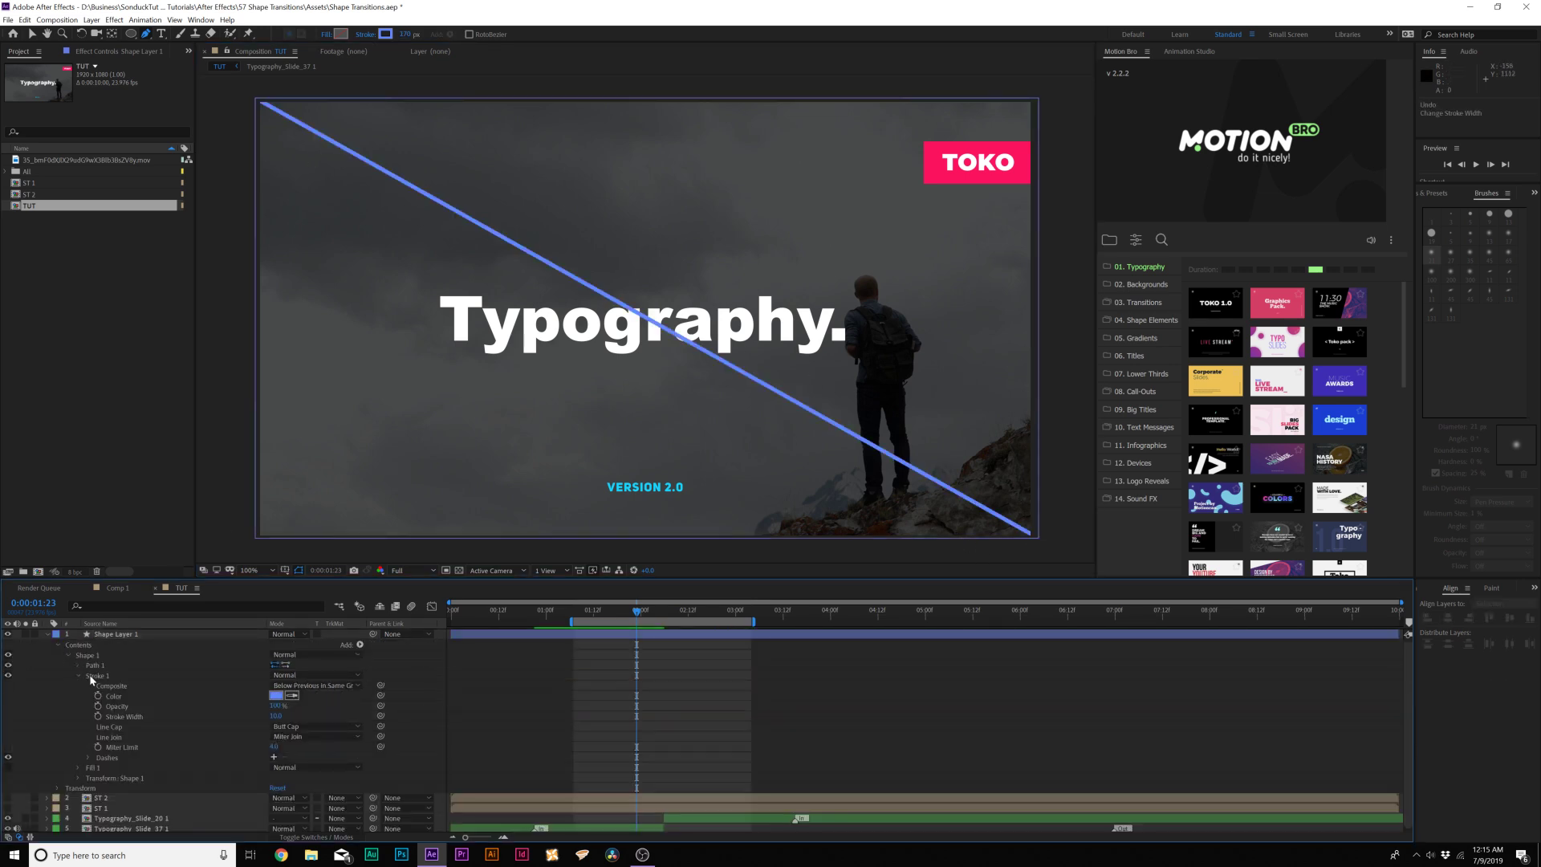
pyautogui.moveTo(458, 616); pyautogui.dragTo(307, 676)
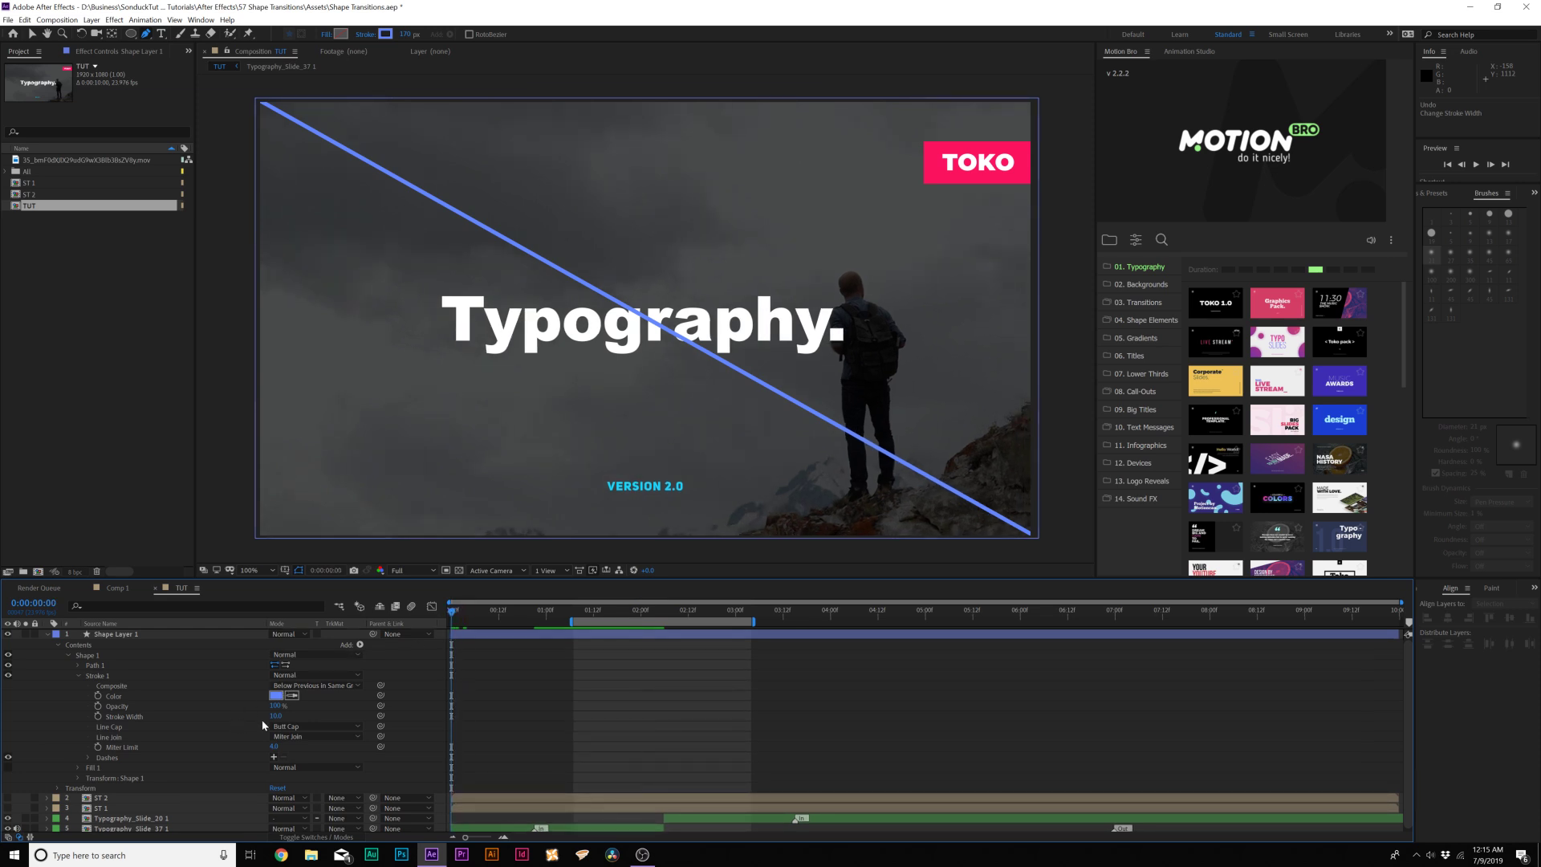
pyautogui.click(297, 716)
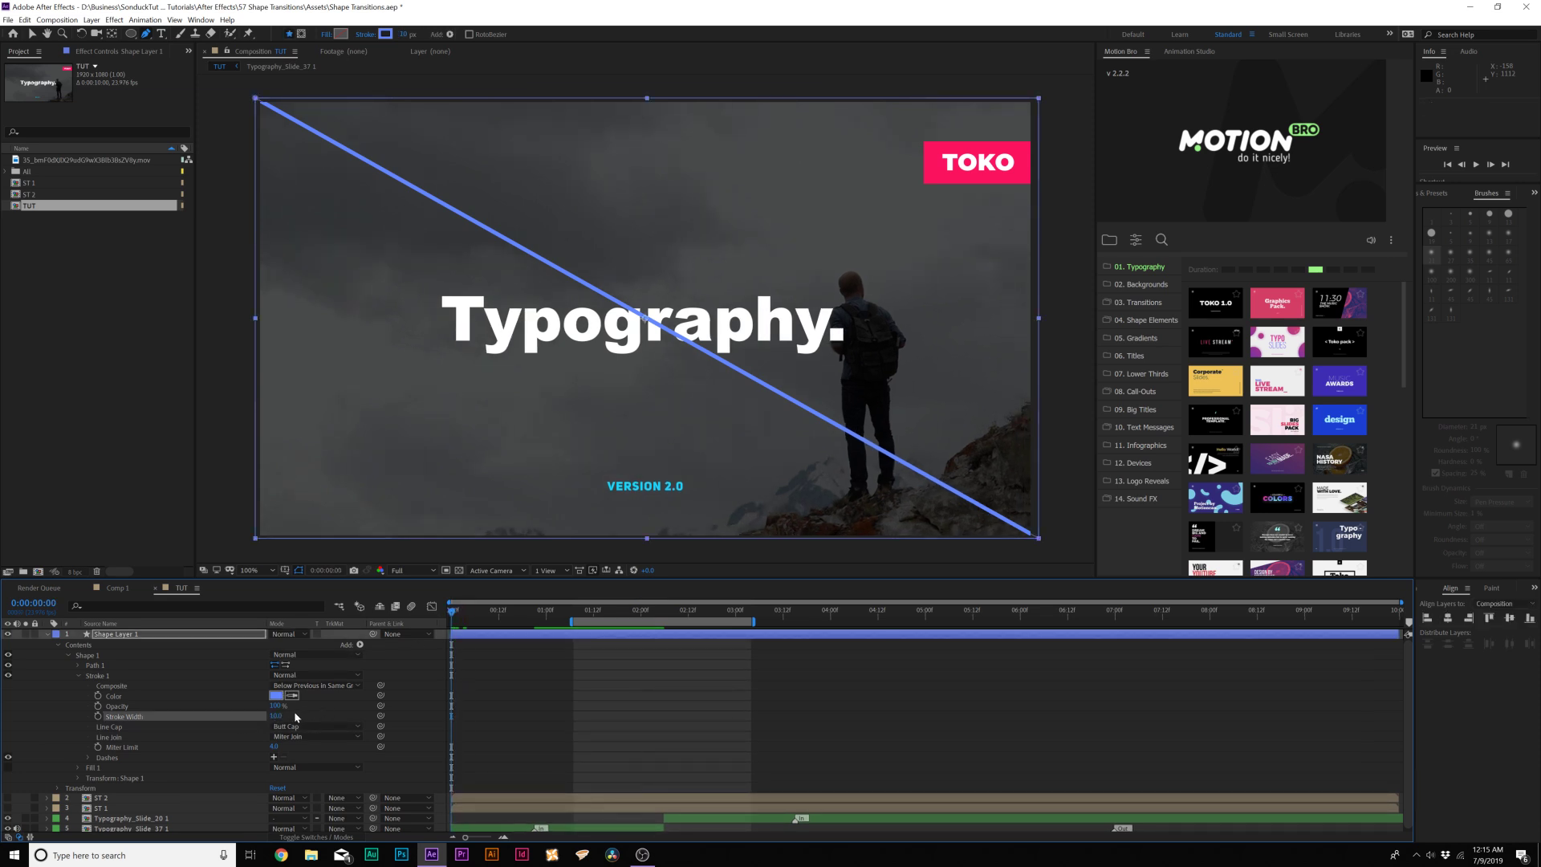
pyautogui.write('0')
pyautogui.click(142, 711)
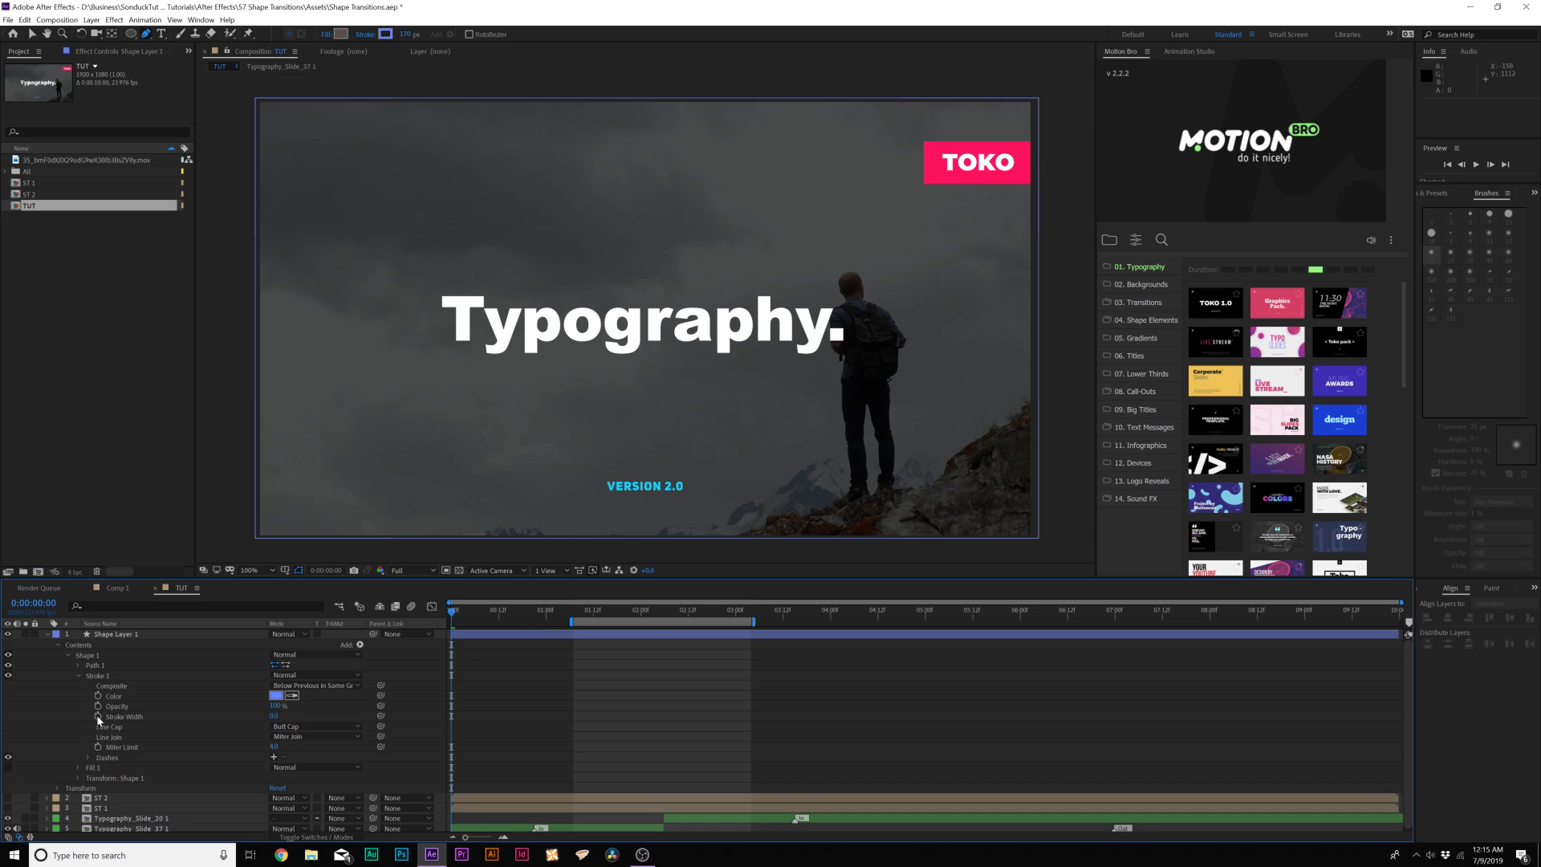
pyautogui.click(98, 716)
# - Raise Stroke Width to 2190 about ten frames in so the line fills the frame
pyautogui.moveTo(468, 616); pyautogui.dragTo(493, 615)
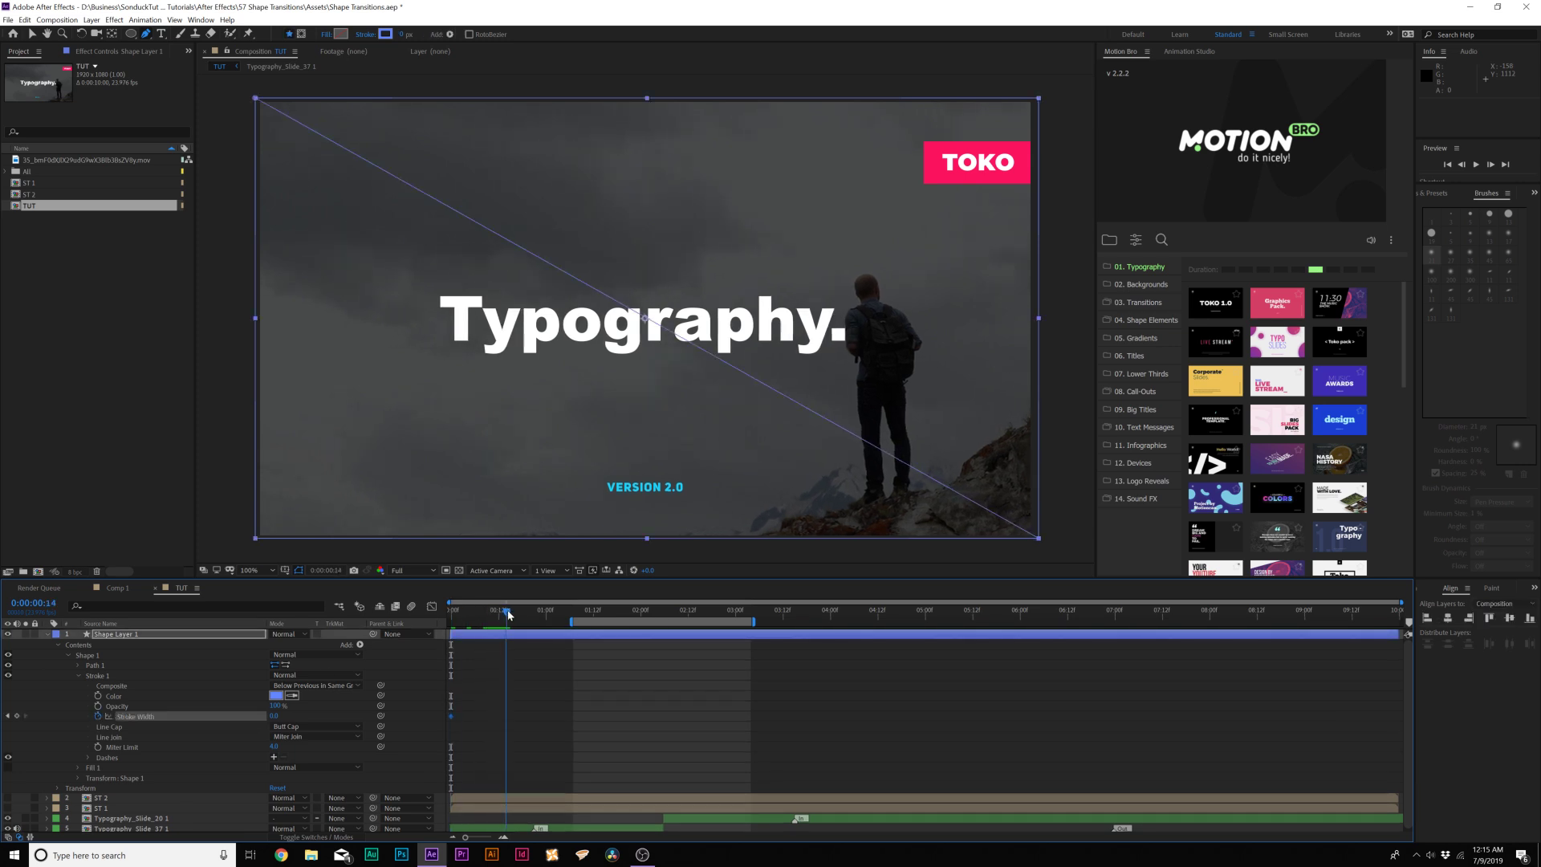
pyautogui.moveTo(276, 717)
pyautogui.mouseDown()
pyautogui.moveTo(562, 717)
pyautogui.moveTo(429, 735)
pyautogui.mouseUp()
pyautogui.click(490, 652)
pyautogui.moveTo(494, 614)
pyautogui.mouseDown()
pyautogui.moveTo(464, 615)
pyautogui.moveTo(495, 615)
pyautogui.mouseUp()
# - Duplicate Shape Layer 1, set it to Alpha Inverted Matte, and delay the copy a few frames
pyautogui.click(47, 637)
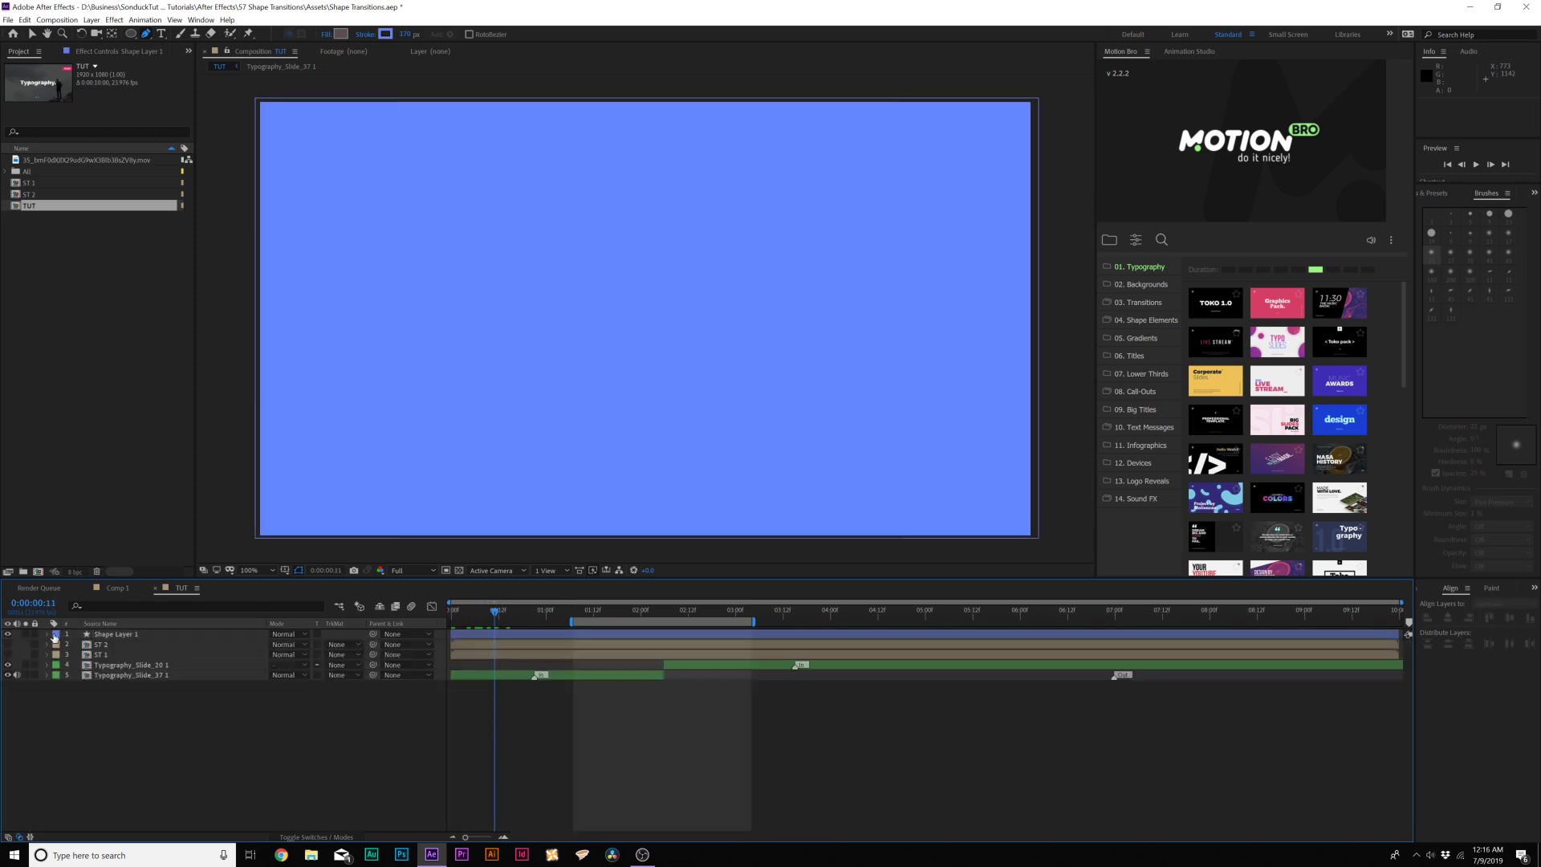
pyautogui.click(128, 636)
pyautogui.hotkey('ctrl', 'd')
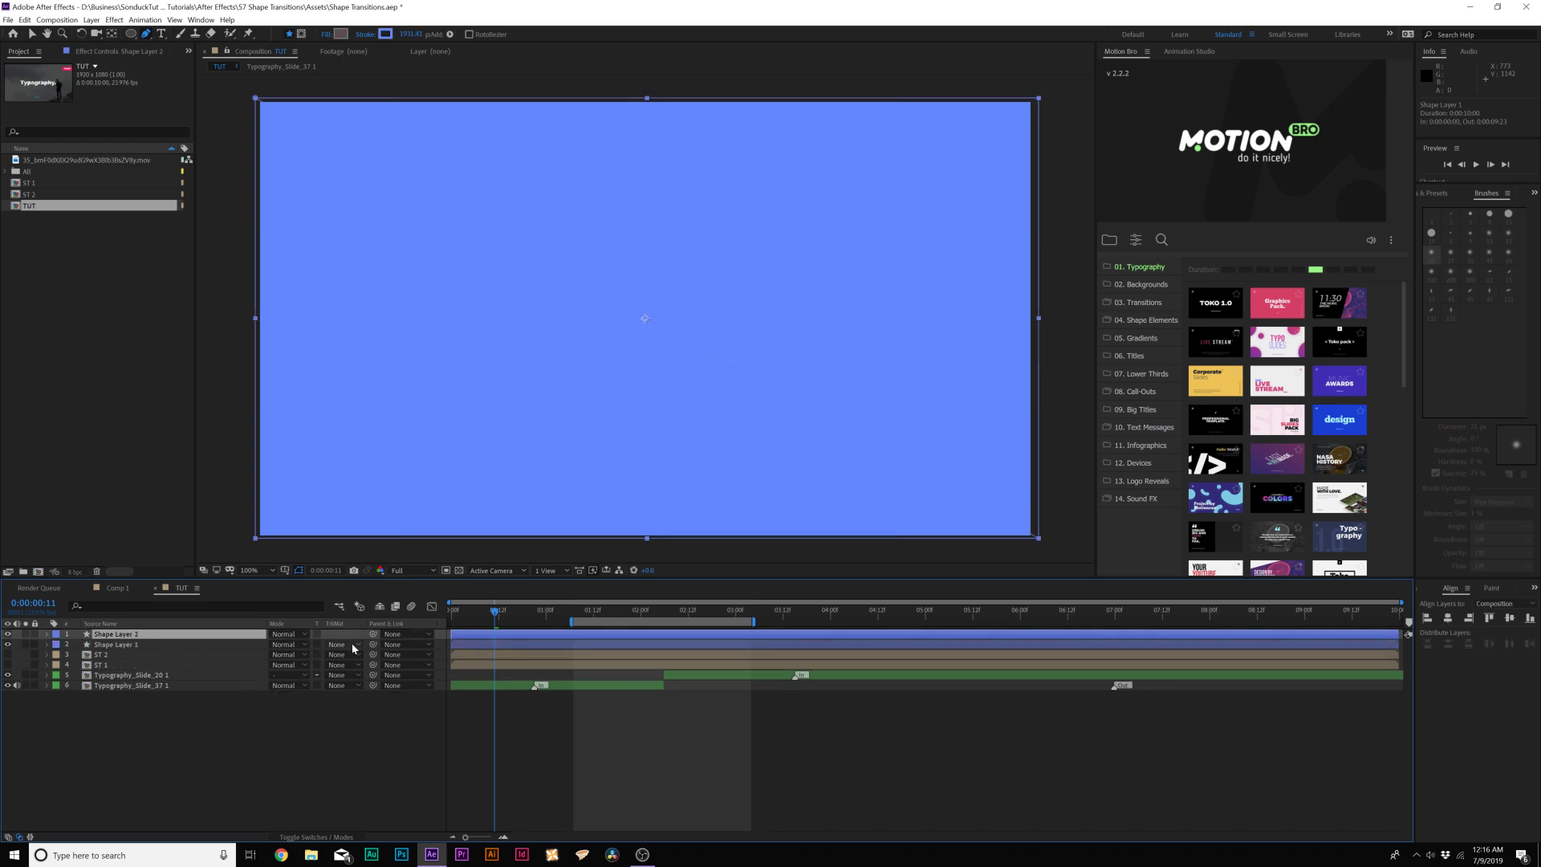
pyautogui.click(348, 646)
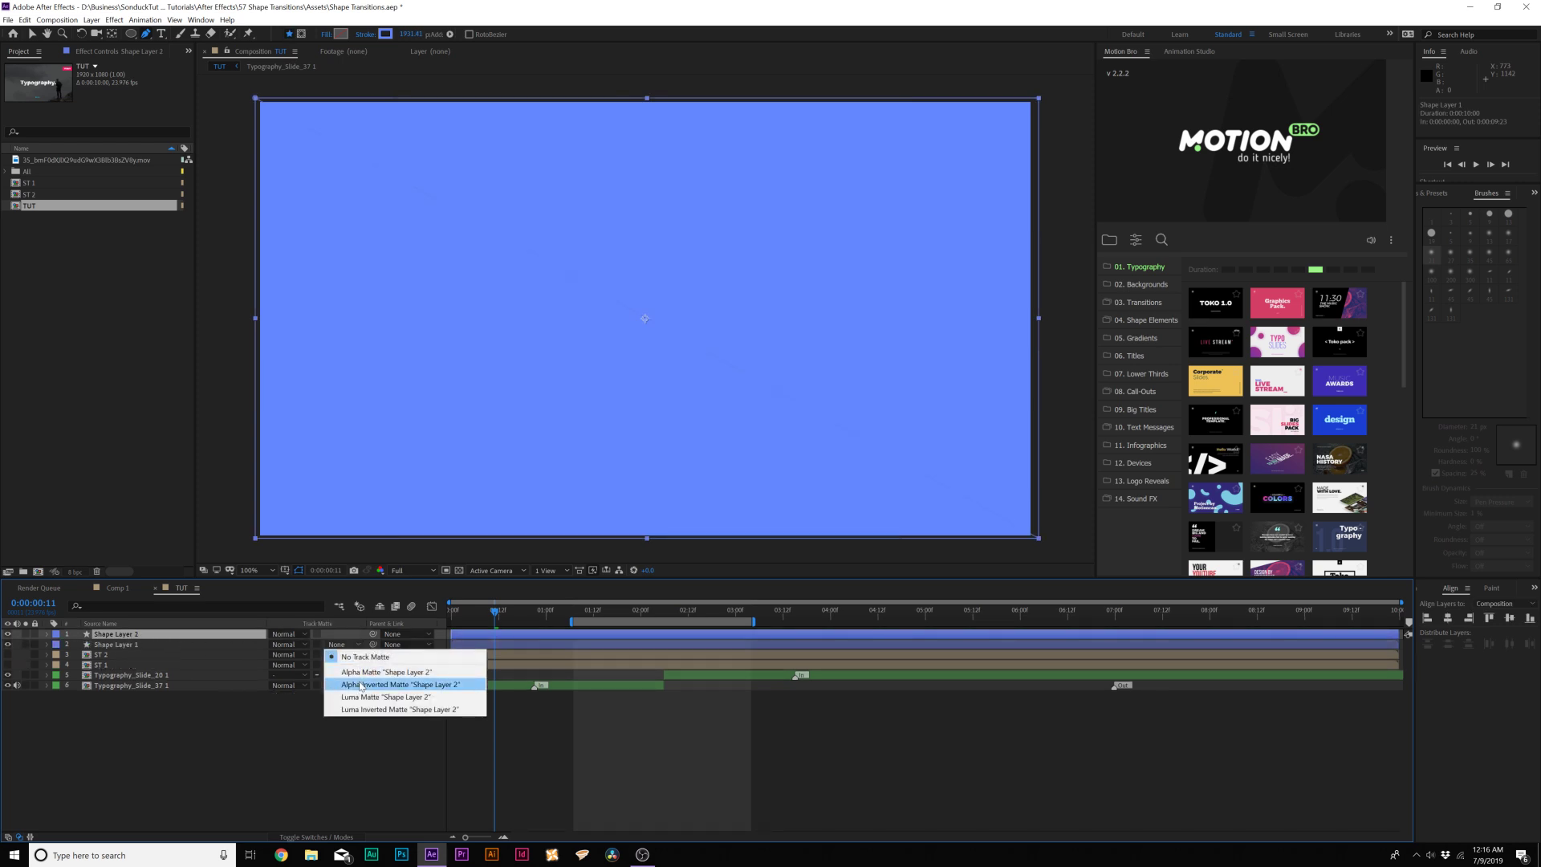
pyautogui.click(358, 684)
pyautogui.moveTo(503, 636); pyautogui.dragTo(606, 636)
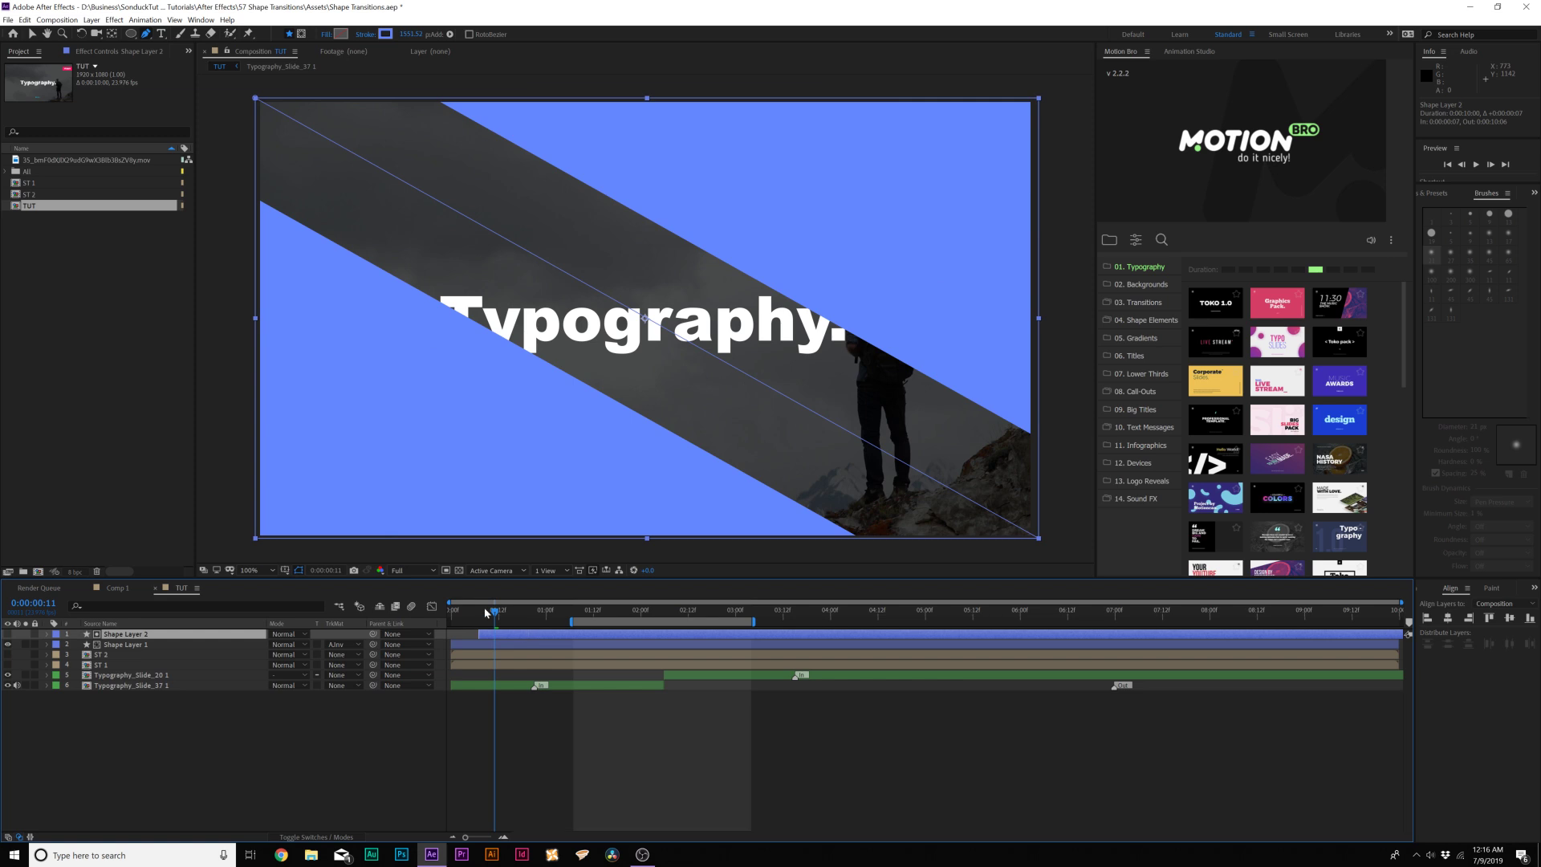
pyautogui.press('space')
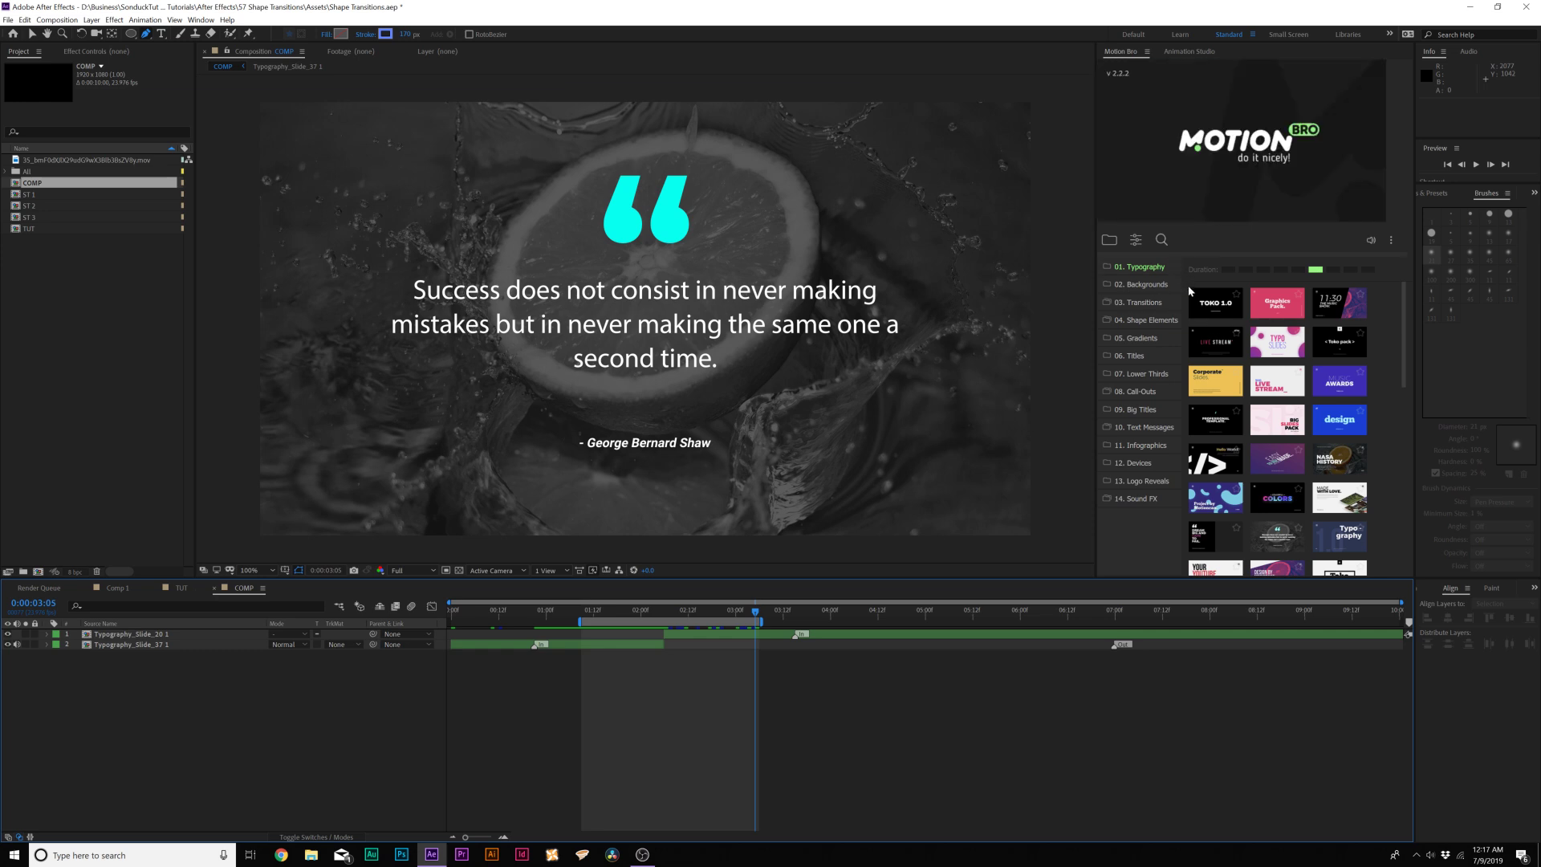
# - Apply Motion Bro's Flat_Transition_65 from 03. Transitions to COMP and preview it
pyautogui.click(1139, 301)
pyautogui.moveTo(1257, 427)
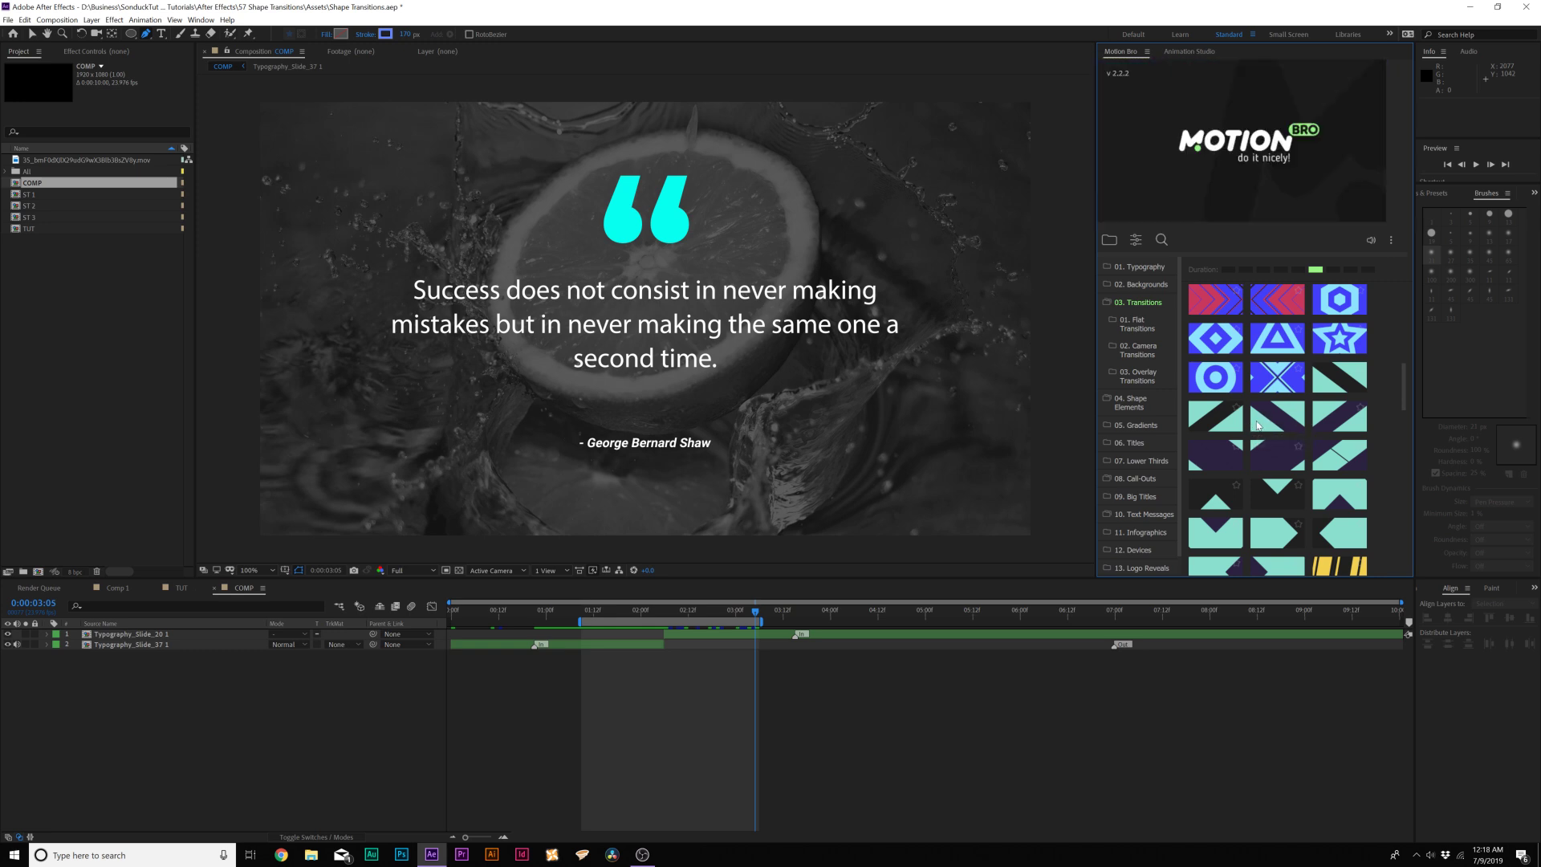
pyautogui.click(1276, 423)
pyautogui.press('space')
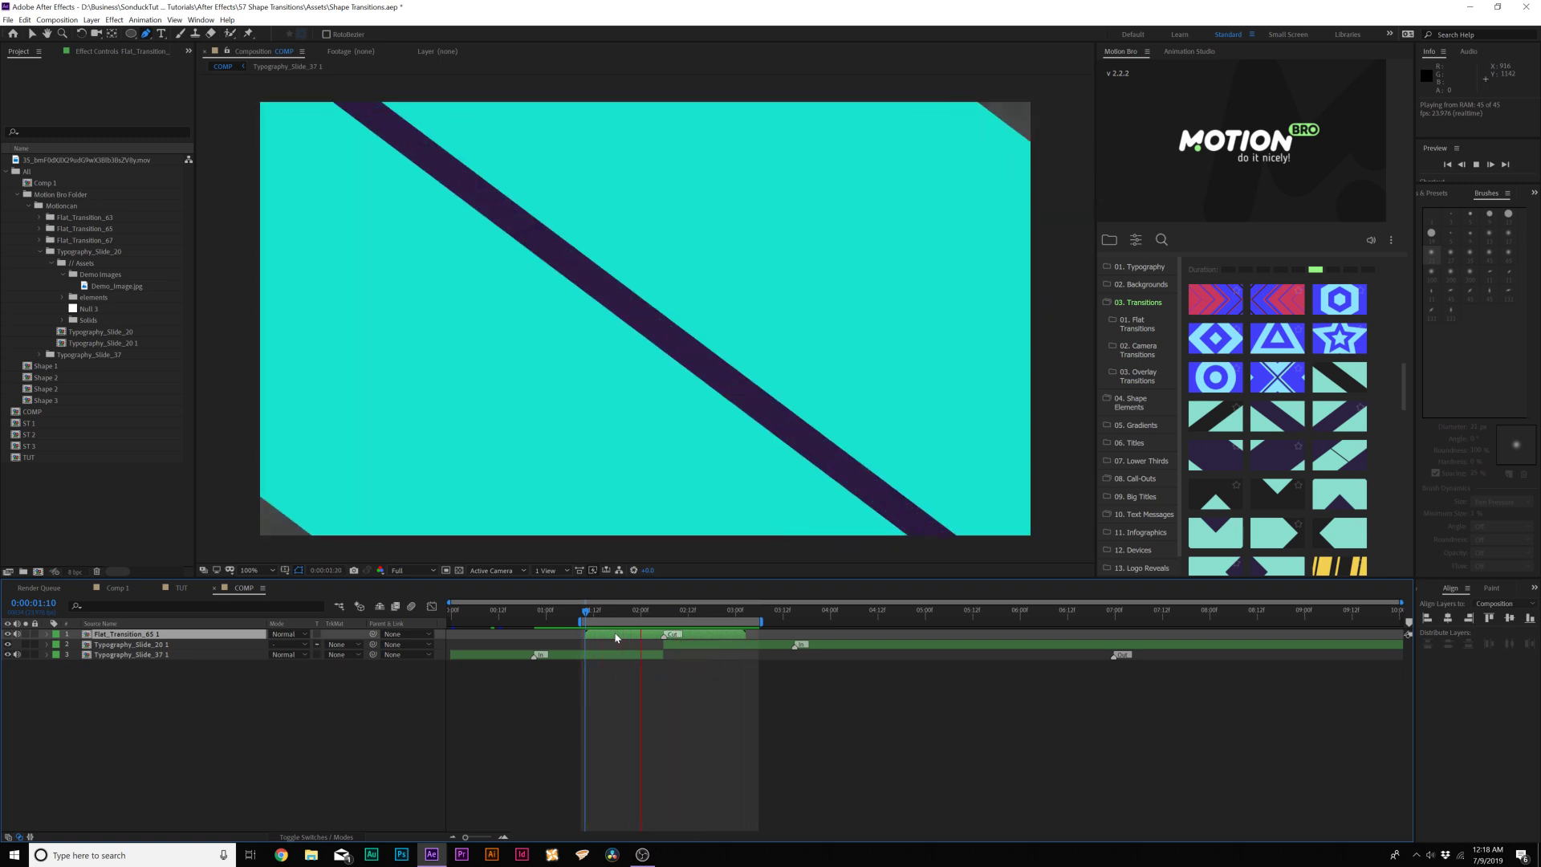
pyautogui.click(1141, 478)
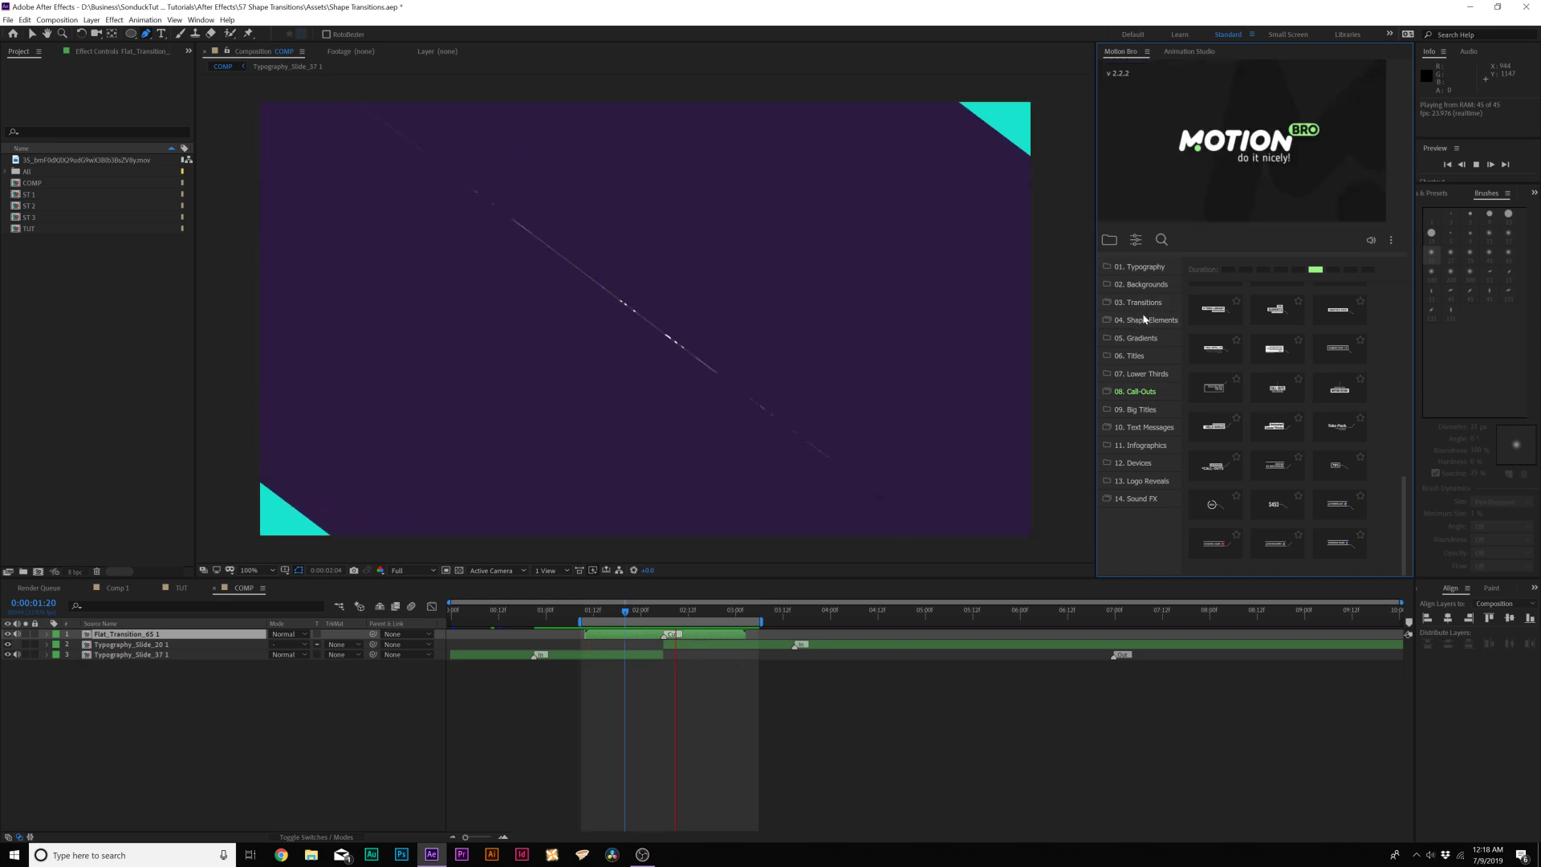
# - Browse Motion Bro's Titles, Lower Thirds, Infographics and Logo Reveals presets, previewing their thumbnails
pyautogui.click(1137, 355)
pyautogui.moveTo(1225, 352)
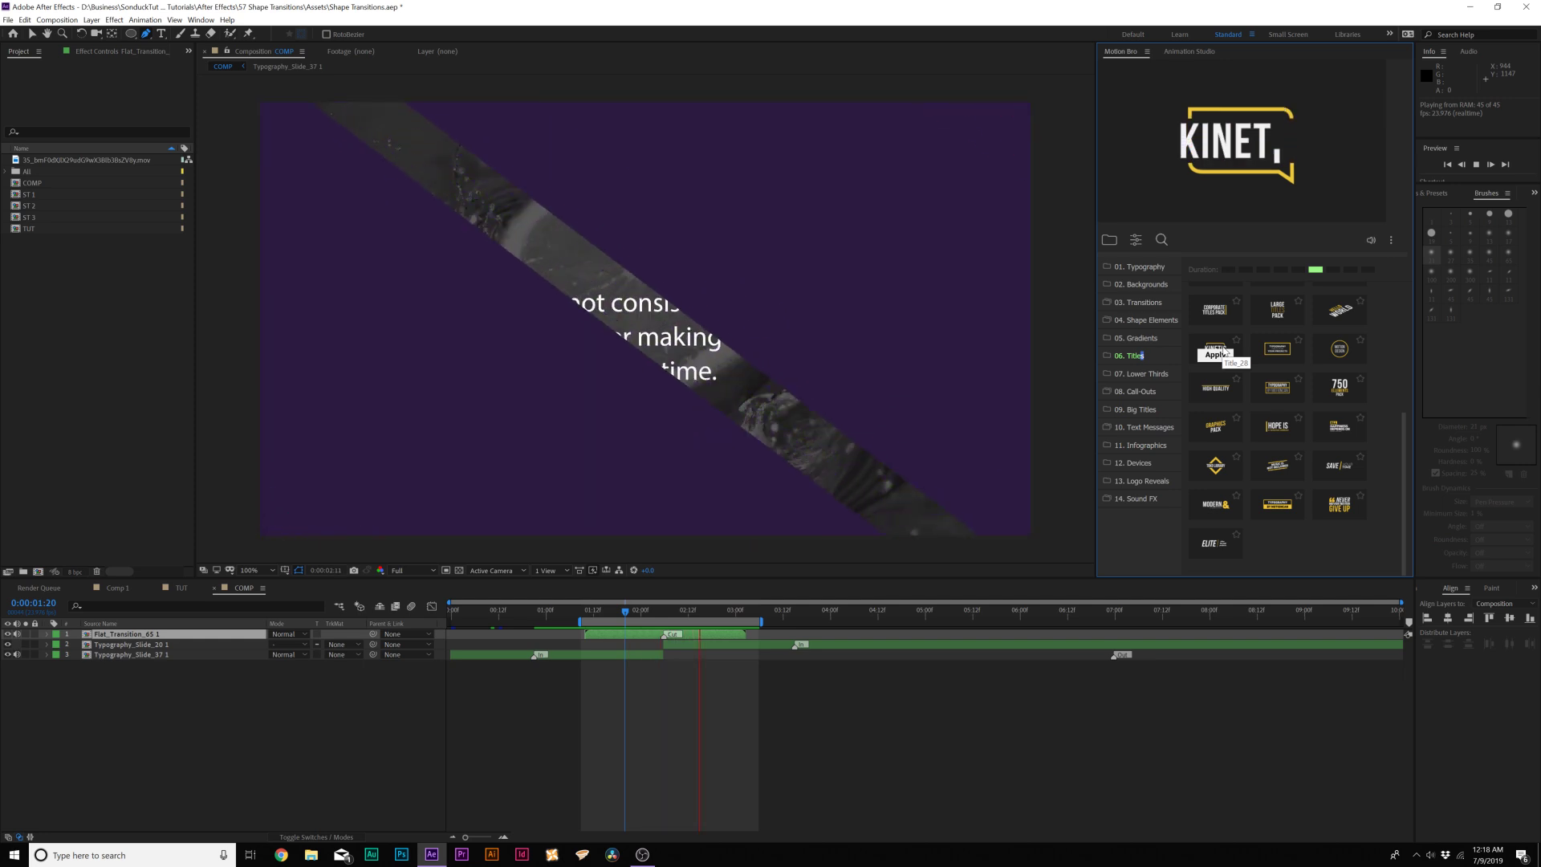
pyautogui.click(1141, 374)
pyautogui.moveTo(1207, 389)
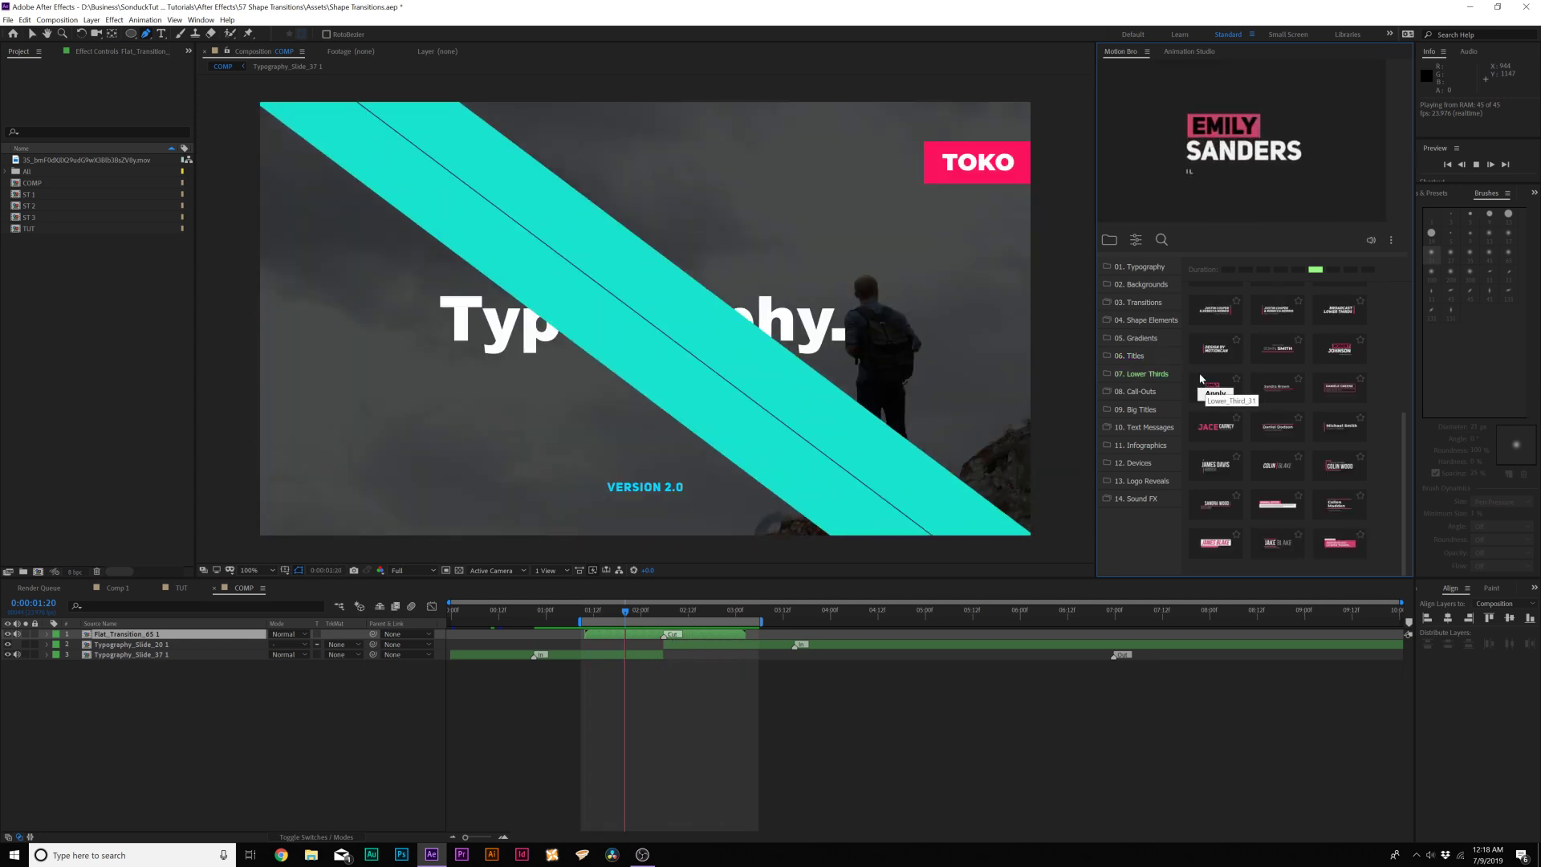
pyautogui.click(1146, 444)
pyautogui.moveTo(1202, 425)
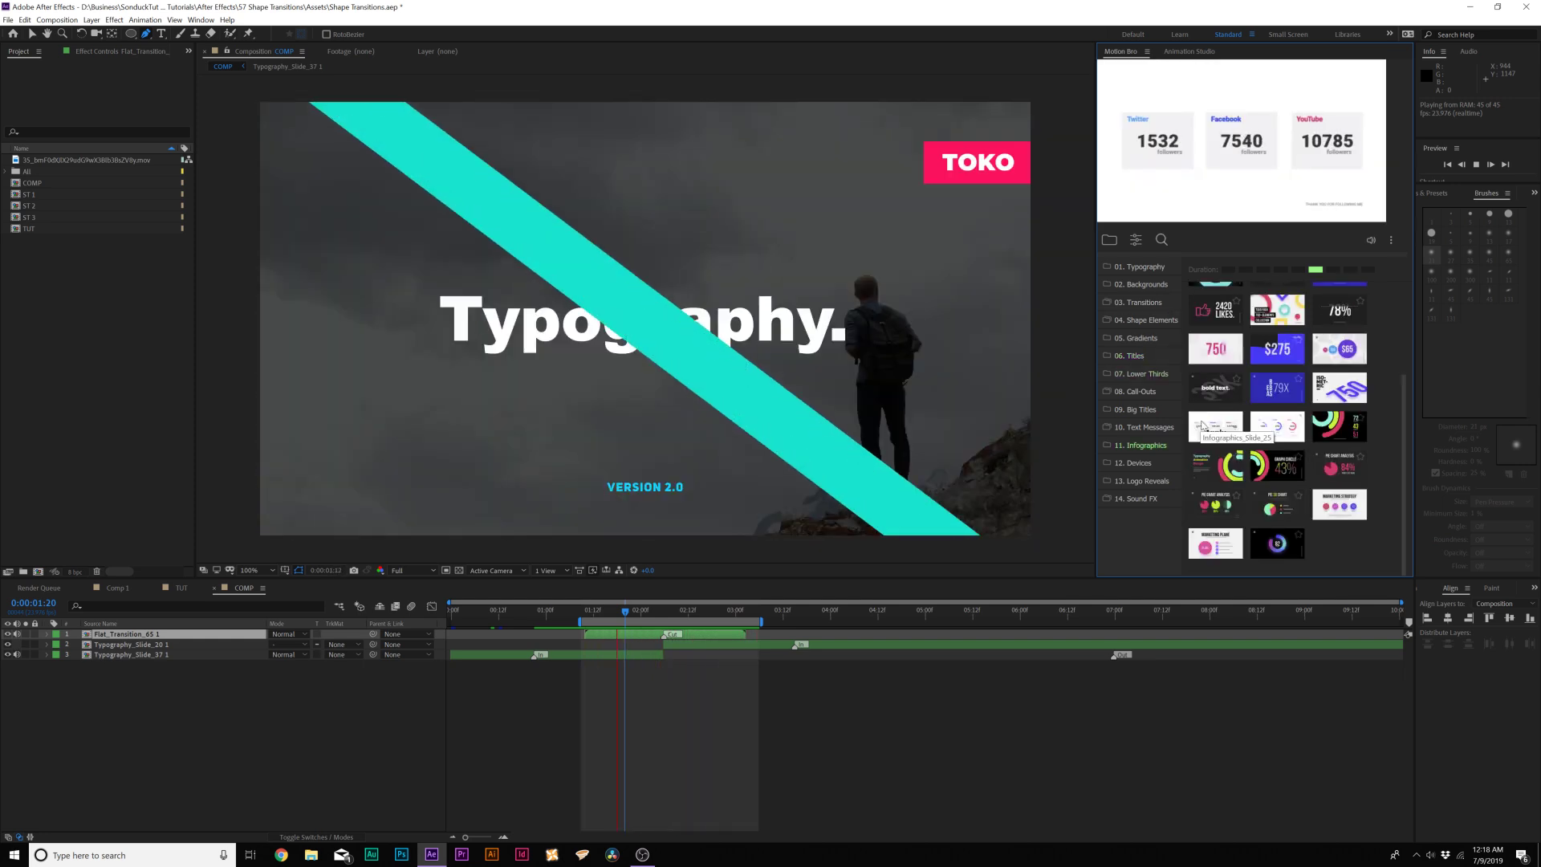
pyautogui.click(1142, 481)
pyautogui.moveTo(1329, 342)
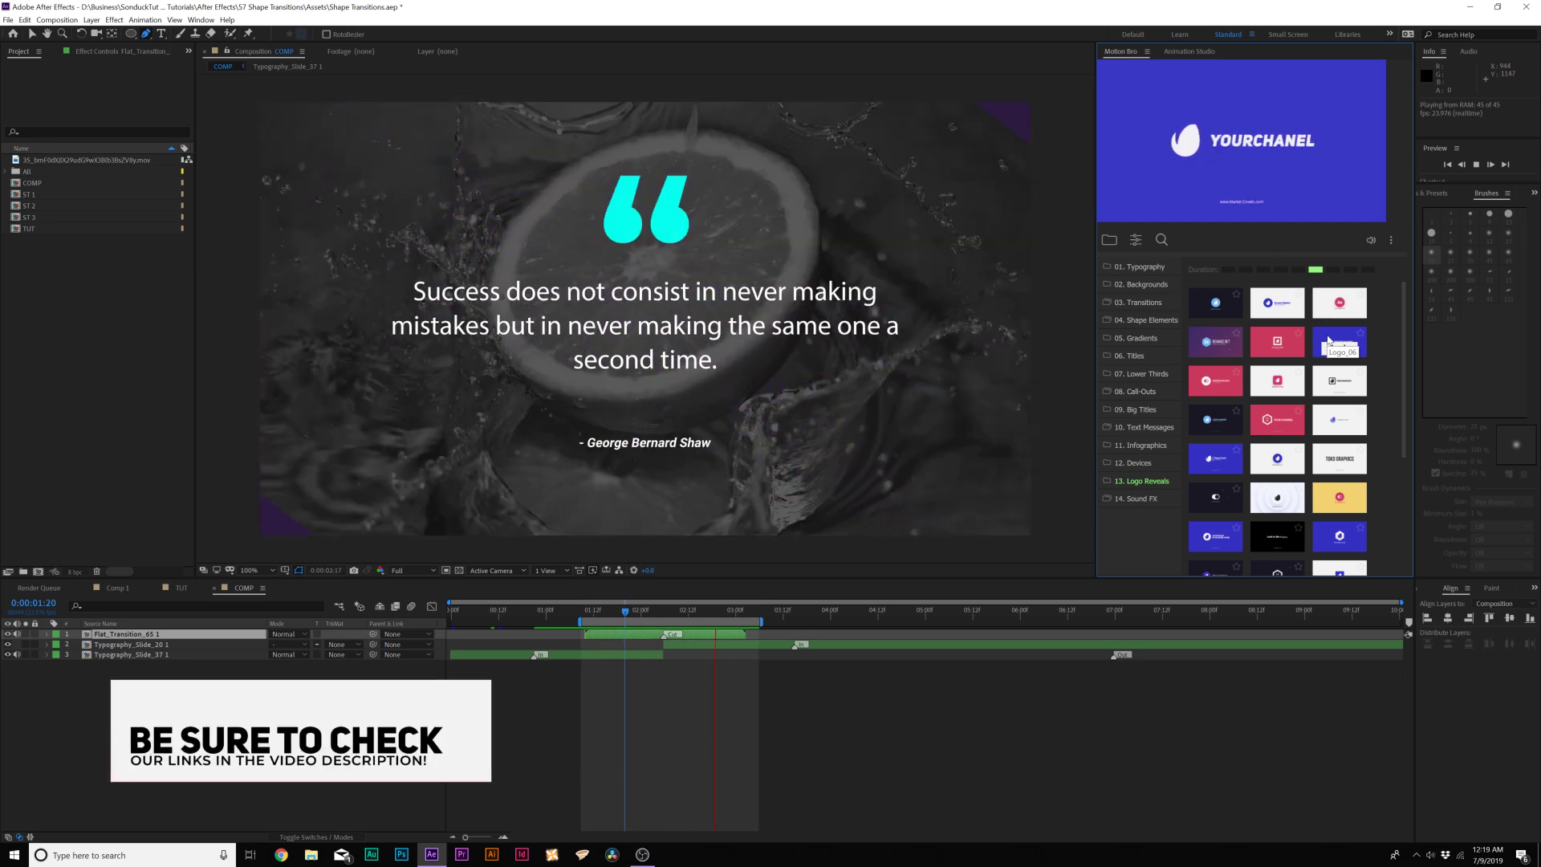